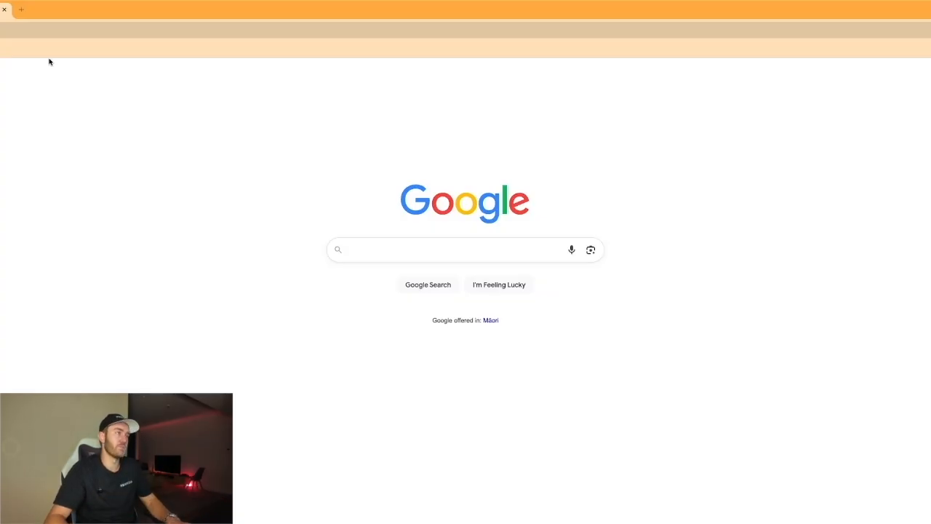
# - Open adsmanager.facebook.com and switch to the ad account in the Zero Purpose business portfolio
pyautogui.click(182, 32)
pyautogui.write('adsmanager.facebook.com')
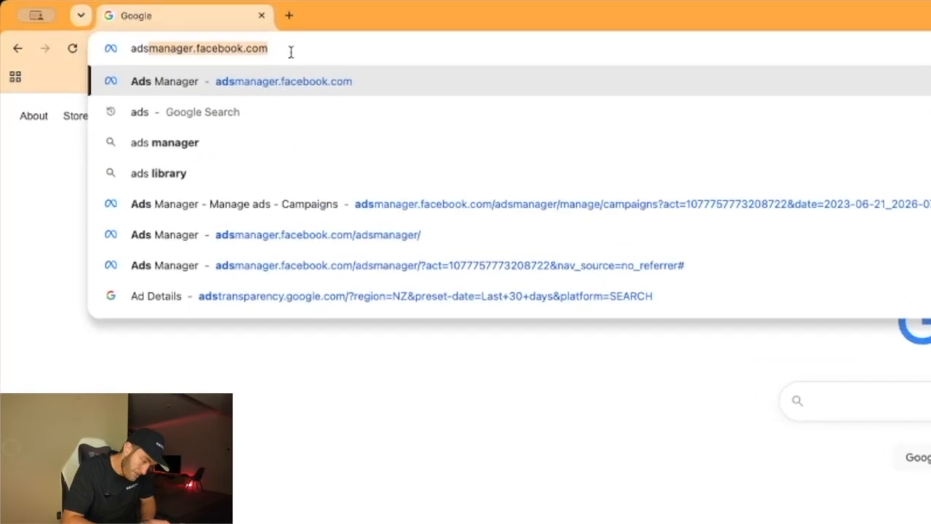
pyautogui.press('Return')
pyautogui.click(160, 72)
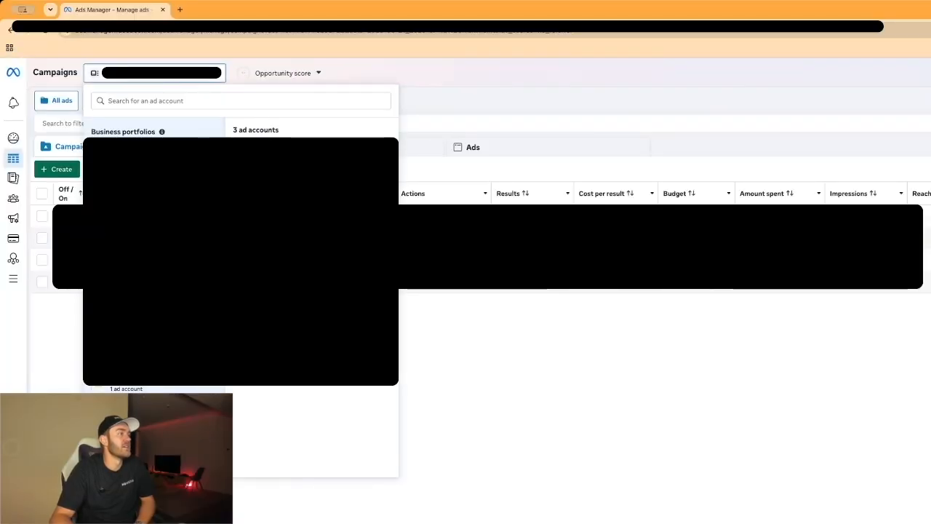
pyautogui.click(154, 211)
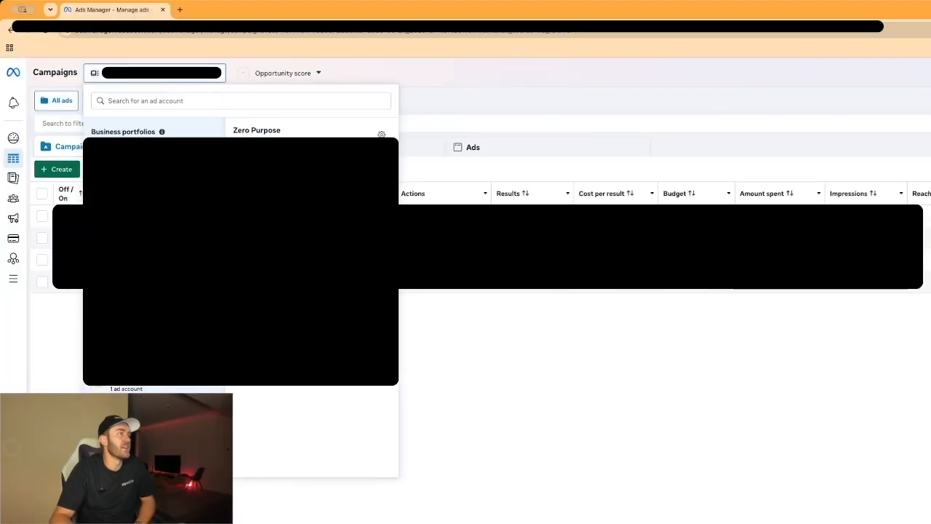
pyautogui.click(332, 188)
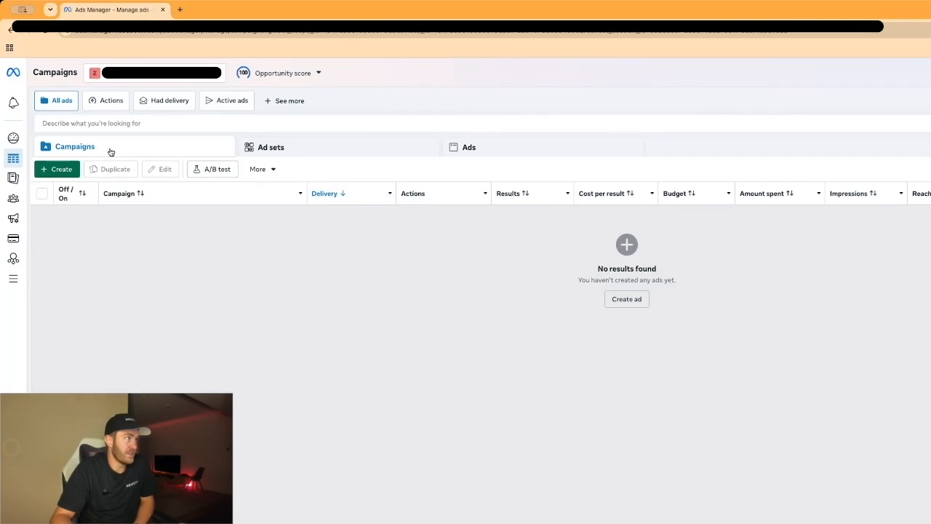
pyautogui.click(303, 147)
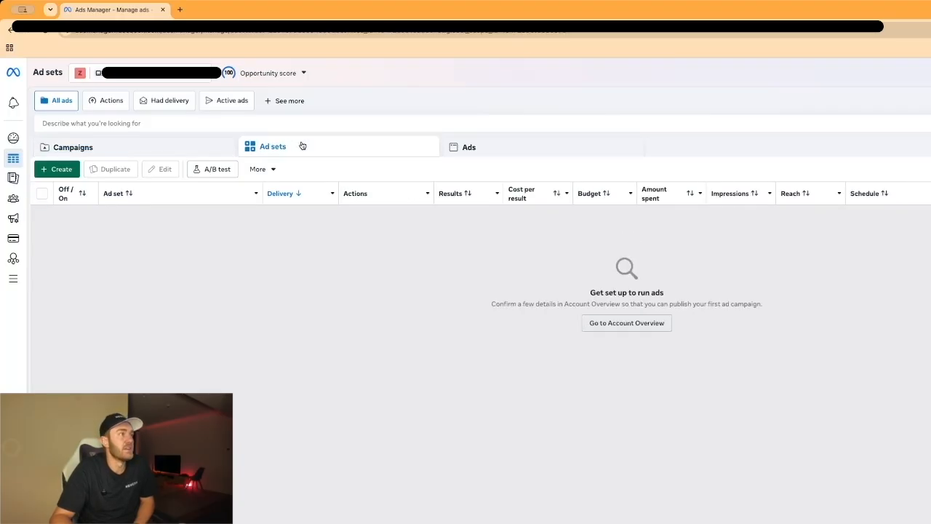
pyautogui.click(490, 147)
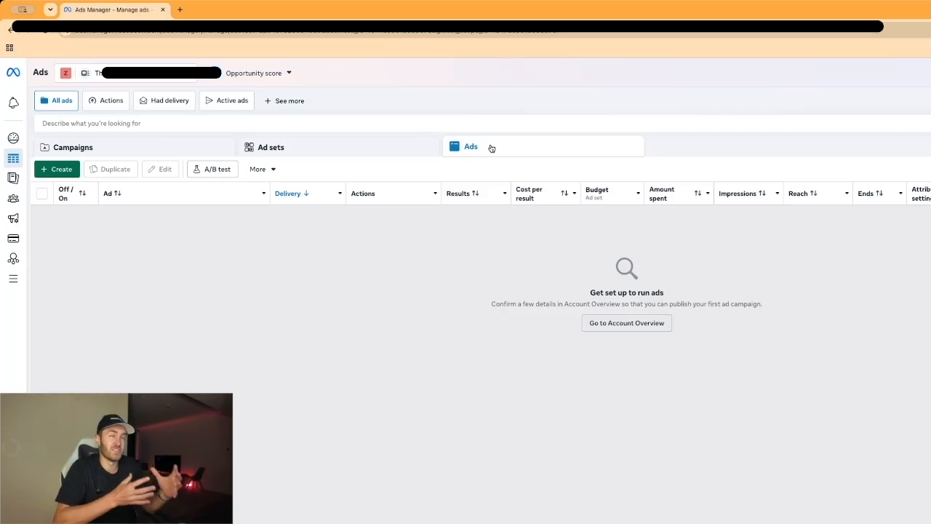
pyautogui.click(103, 148)
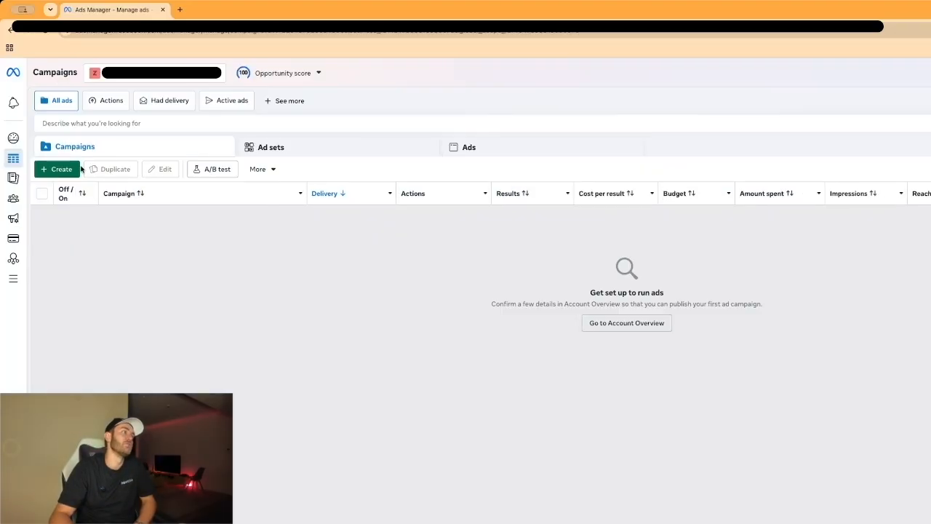
# - Create a new campaign with the Leads objective, using the Auction buying type
pyautogui.click(71, 170)
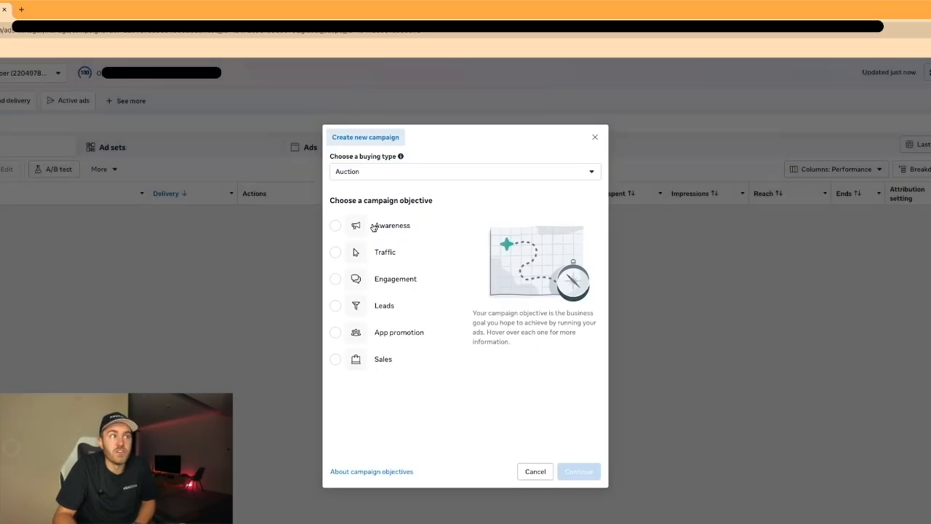
pyautogui.moveTo(375, 233)
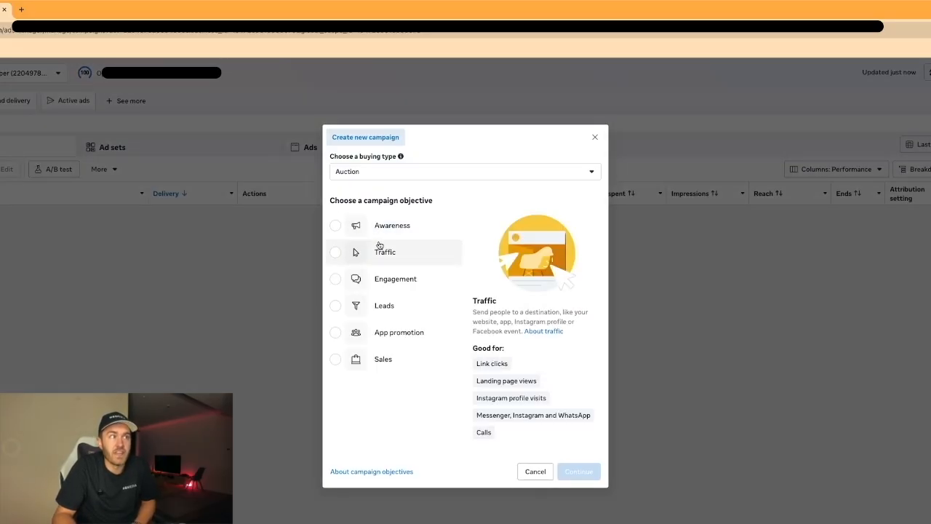
pyautogui.moveTo(384, 277)
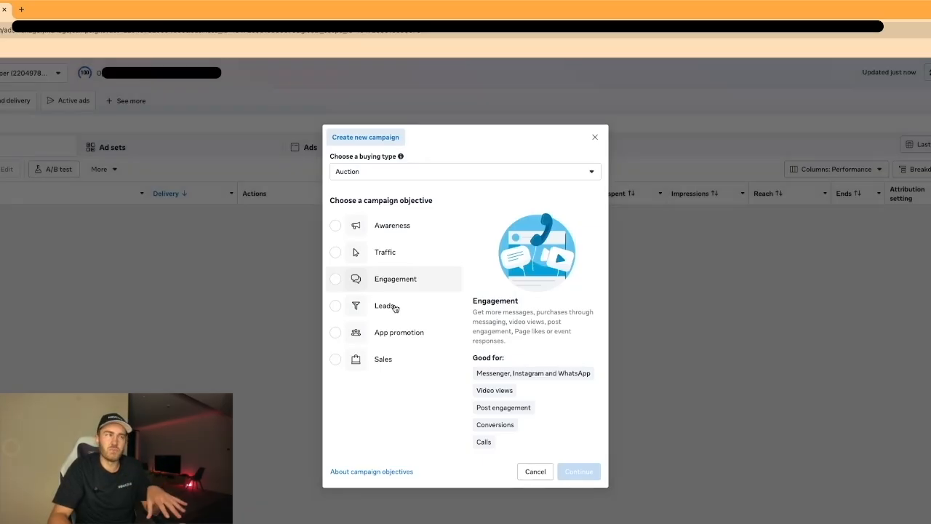
pyautogui.moveTo(405, 371)
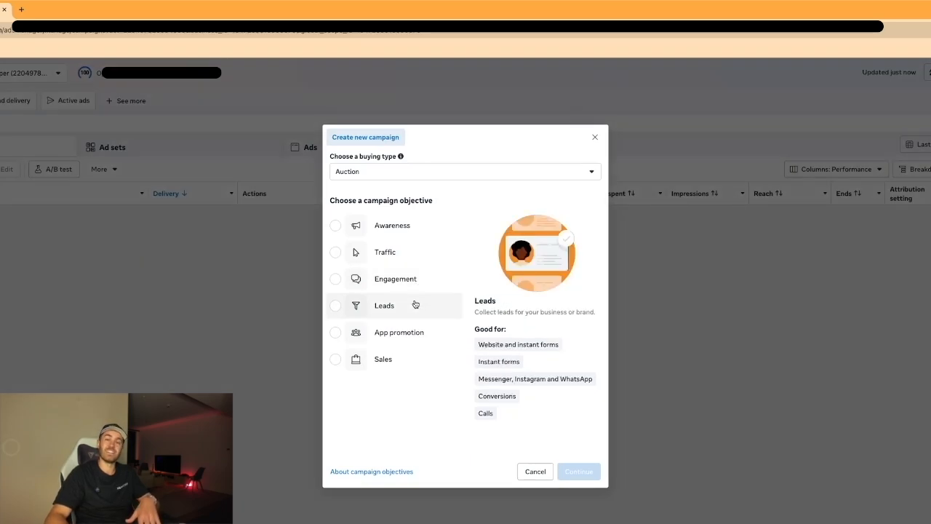
pyautogui.click(415, 303)
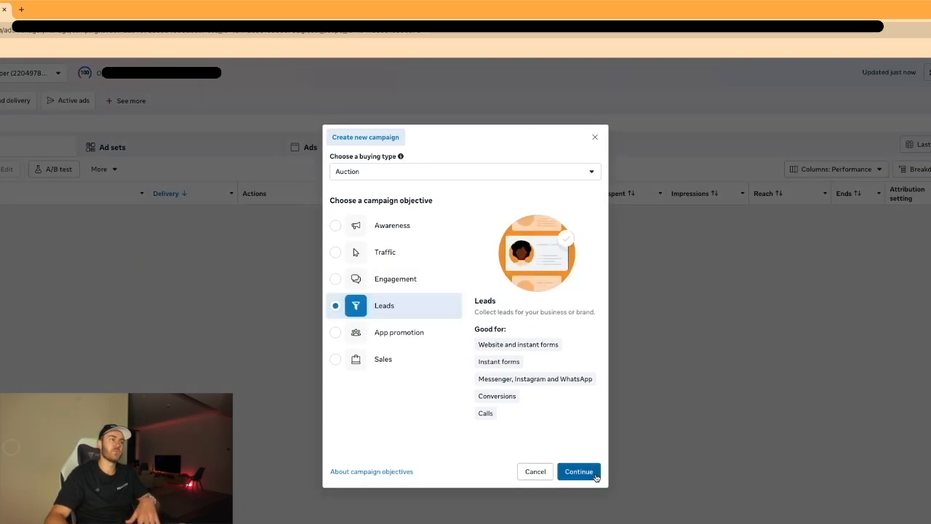
pyautogui.click(595, 474)
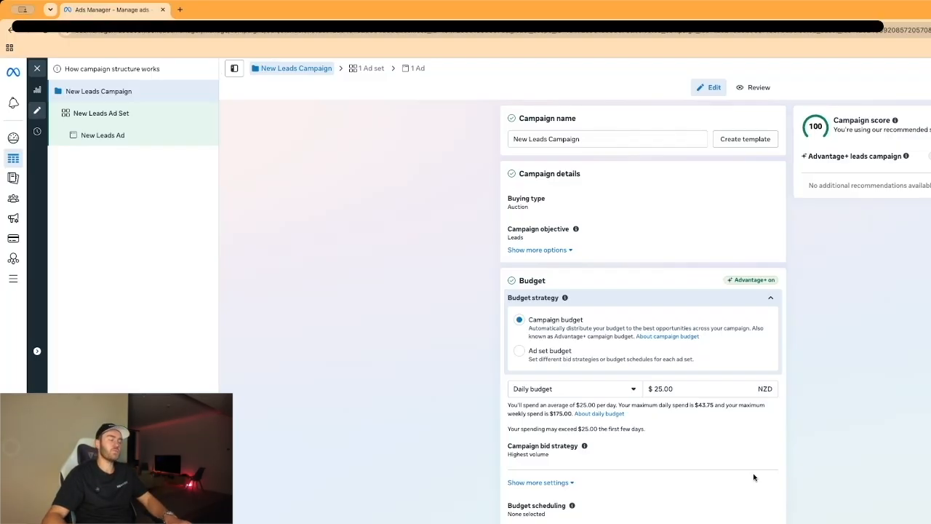
# - Rename the campaign as SYDNEY LEADS
pyautogui.doubleClick(660, 142)
pyautogui.click(660, 142)
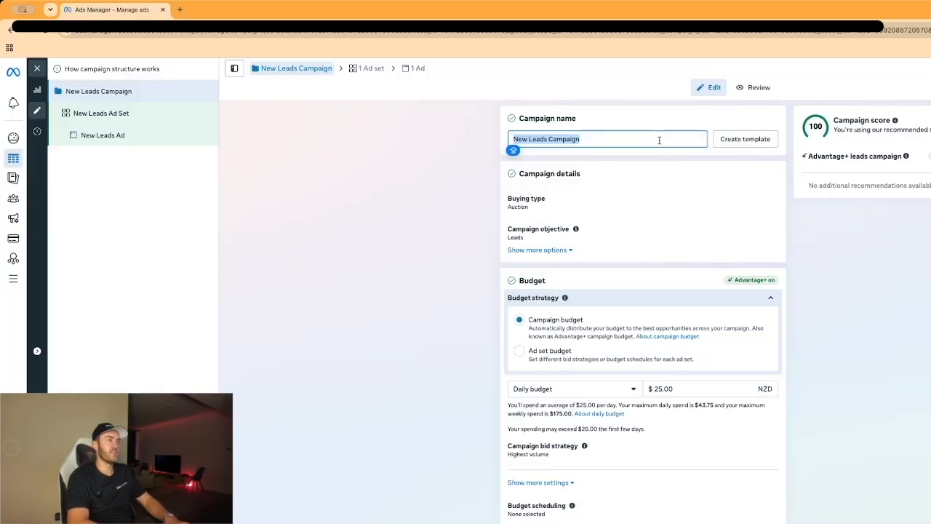
pyautogui.write('SYDNEY')
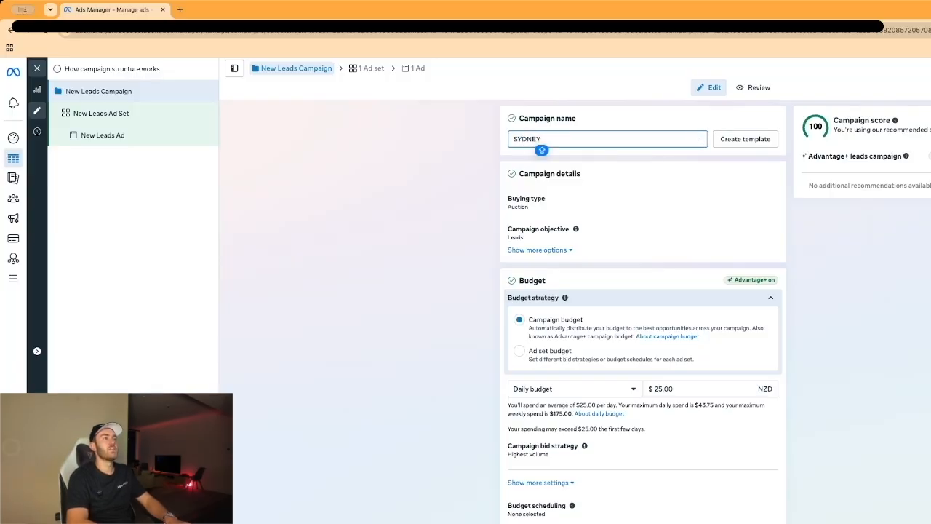
pyautogui.write(' LEADS')
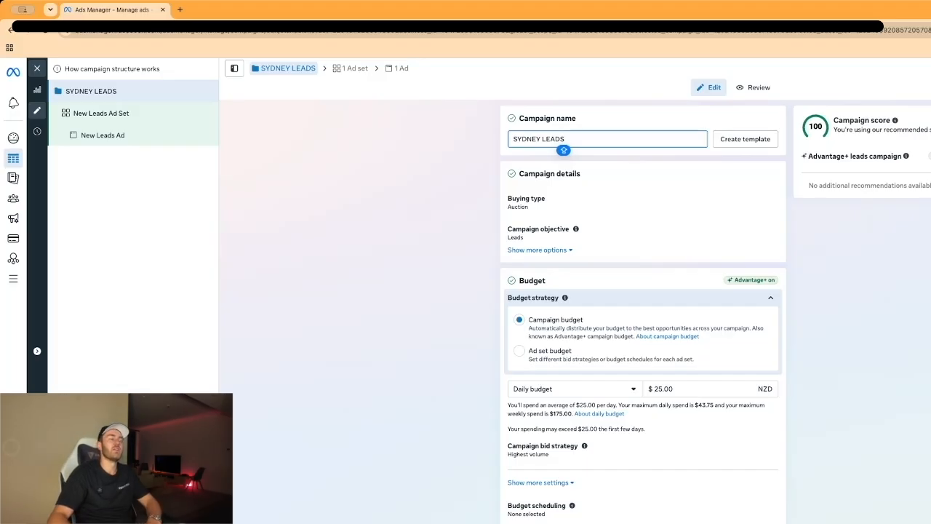
# - Set the campaign's daily budget to 20.00 NZD with the Campaign budget strategy
pyautogui.click(546, 252)
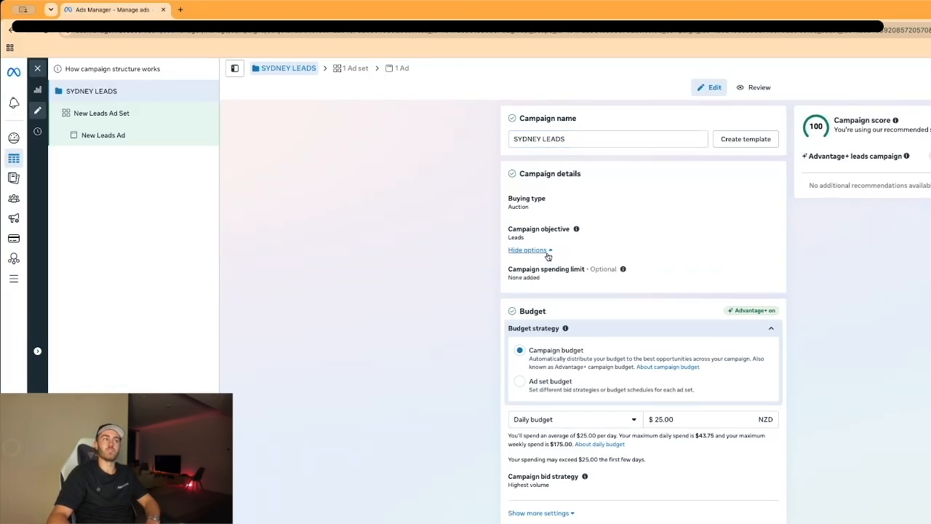
pyautogui.click(547, 252)
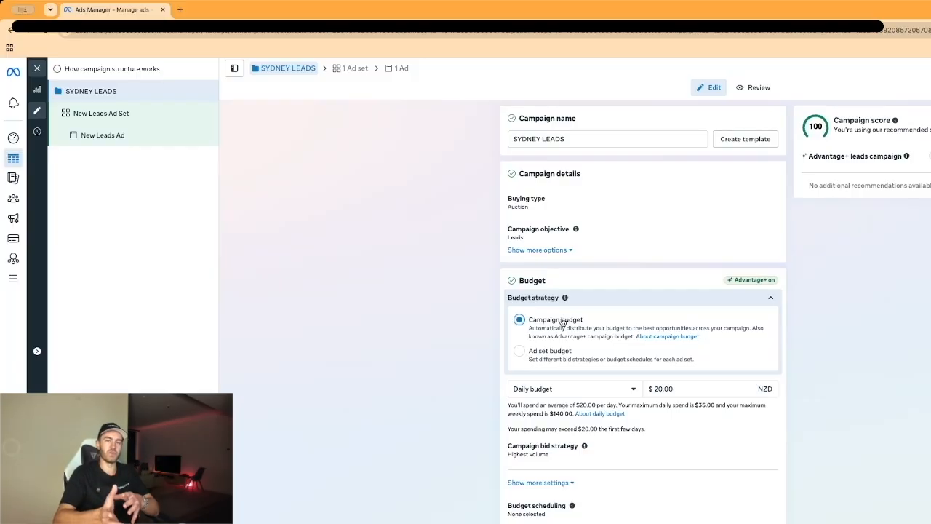
pyautogui.scroll(-1, 562, 322)
pyautogui.click(682, 332)
pyautogui.doubleClick(681, 332)
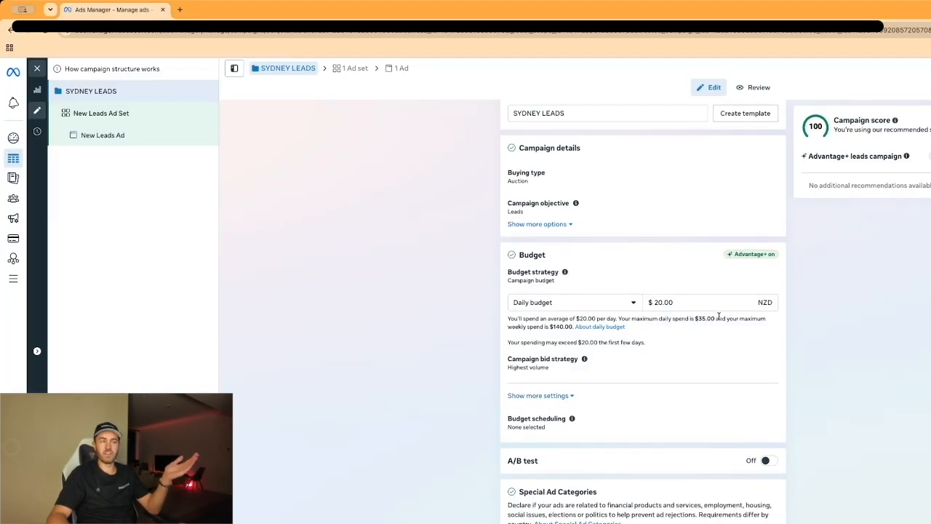
pyautogui.moveTo(765, 464)
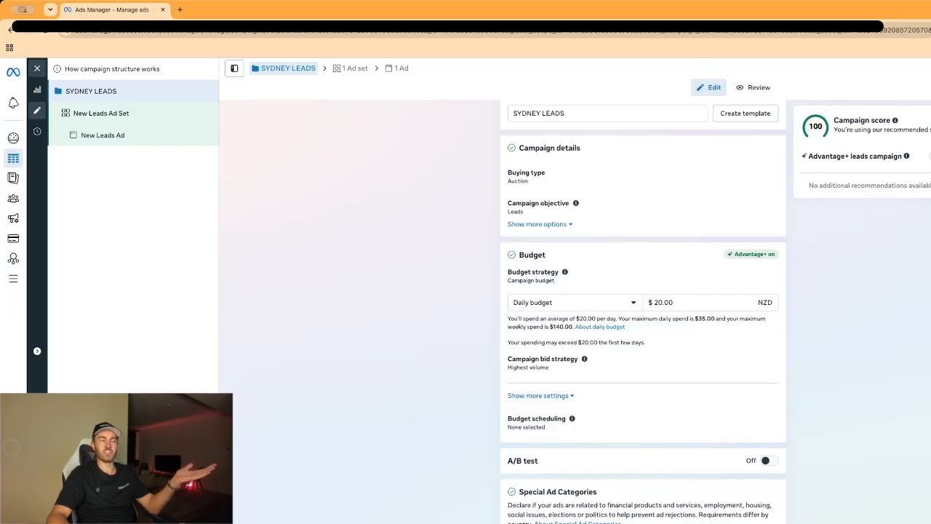
# - Go to the campaign's ad set and rename it as SYDNEY LEADS - ADSET
pyautogui.scroll(1, 809, 498)
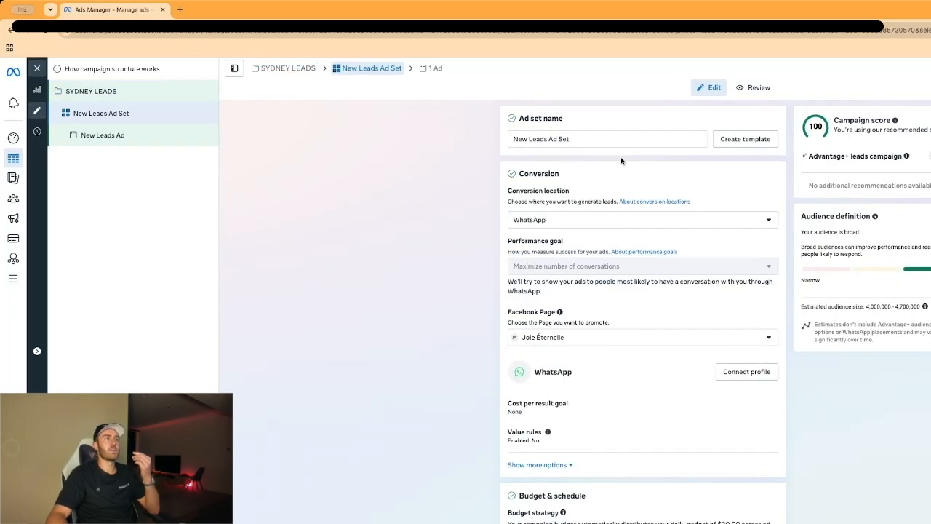
pyautogui.doubleClick(626, 146)
pyautogui.doubleClick(630, 136)
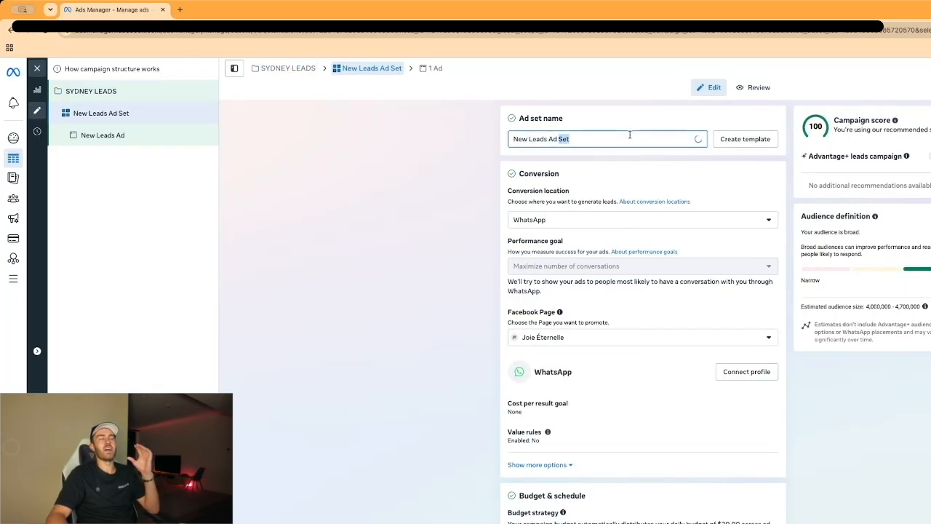
pyautogui.tripleClick(629, 136)
pyautogui.write('SY')
pyautogui.press('BackSpace')
pyautogui.press('BackSpace')
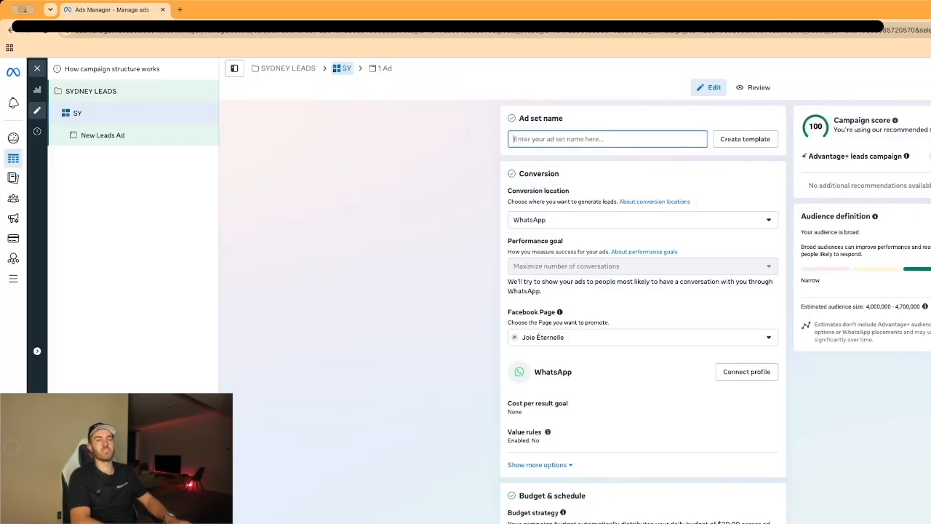
pyautogui.write('SYDNEY LE')
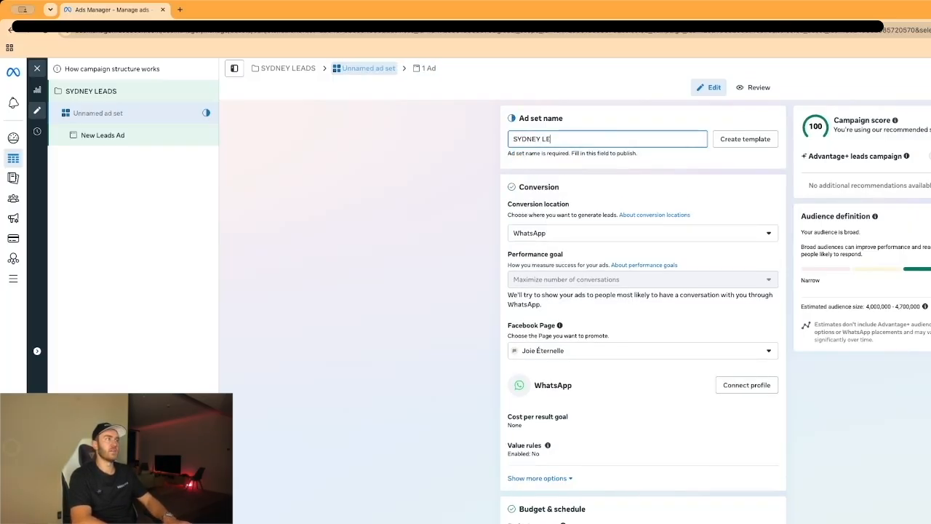
pyautogui.write('ADS -')
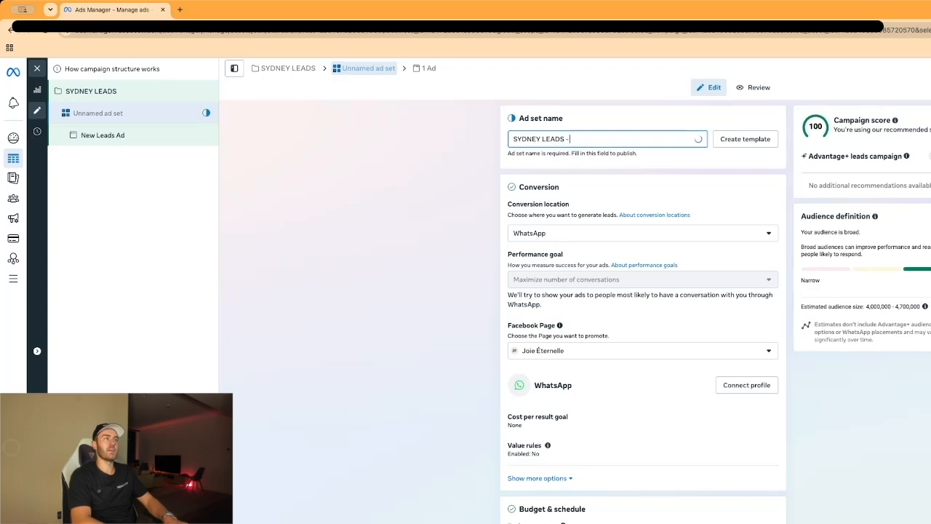
pyautogui.write(' ADSET')
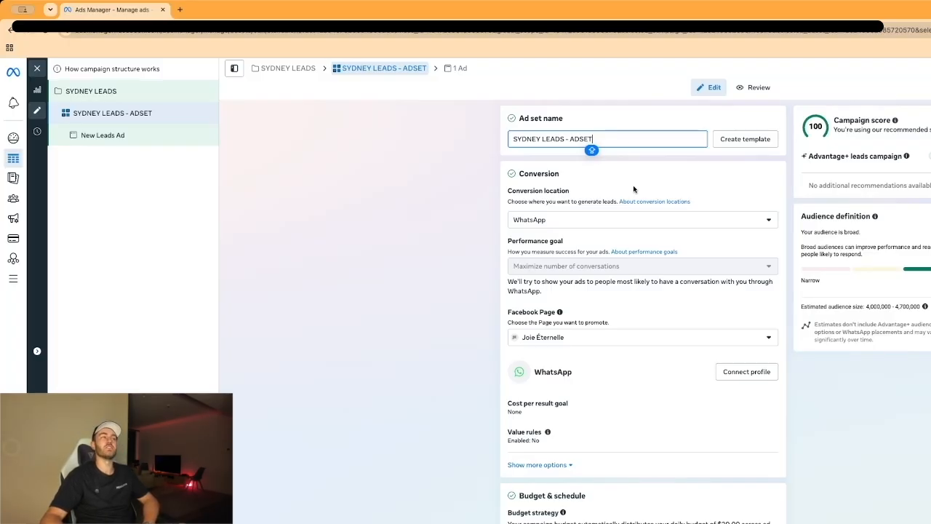
# - Set the ad set's conversion location to Instant forms and review the Facebook Page and performance goal options
pyautogui.click(643, 219)
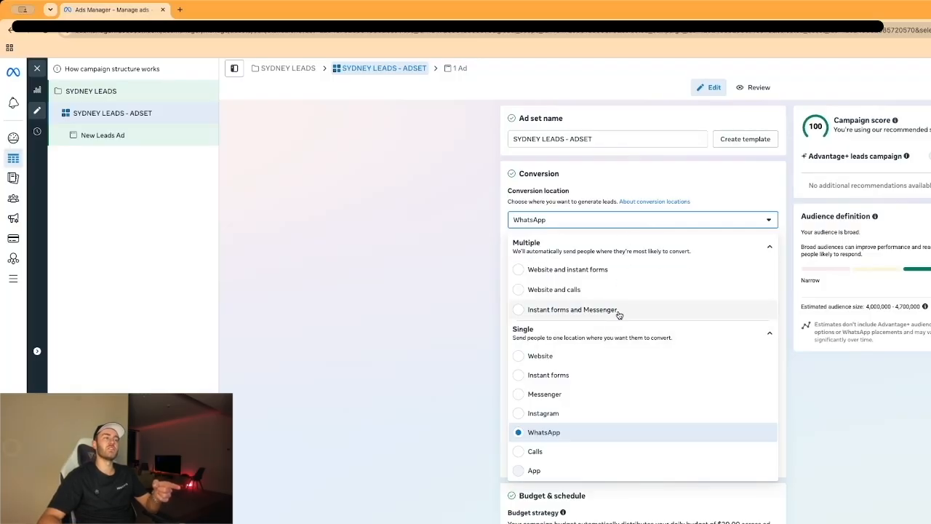
pyautogui.click(613, 375)
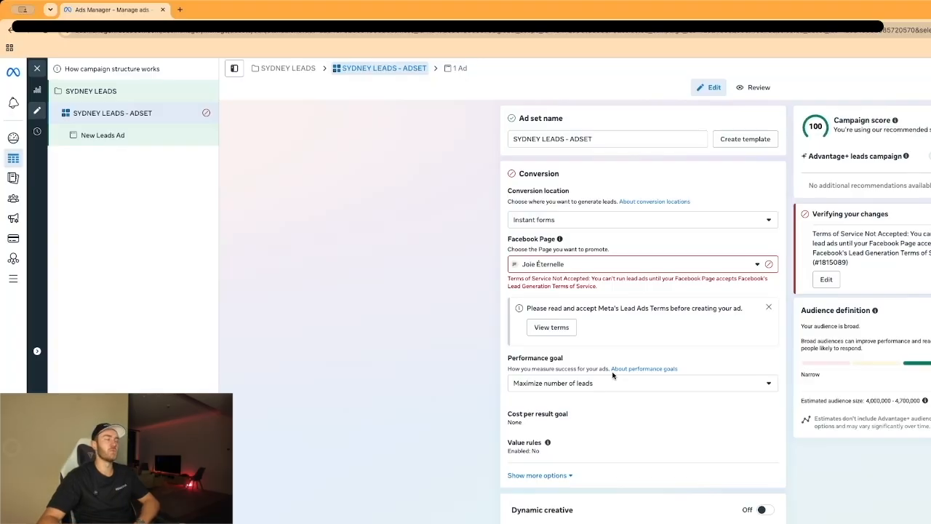
pyautogui.click(757, 264)
pyautogui.click(739, 306)
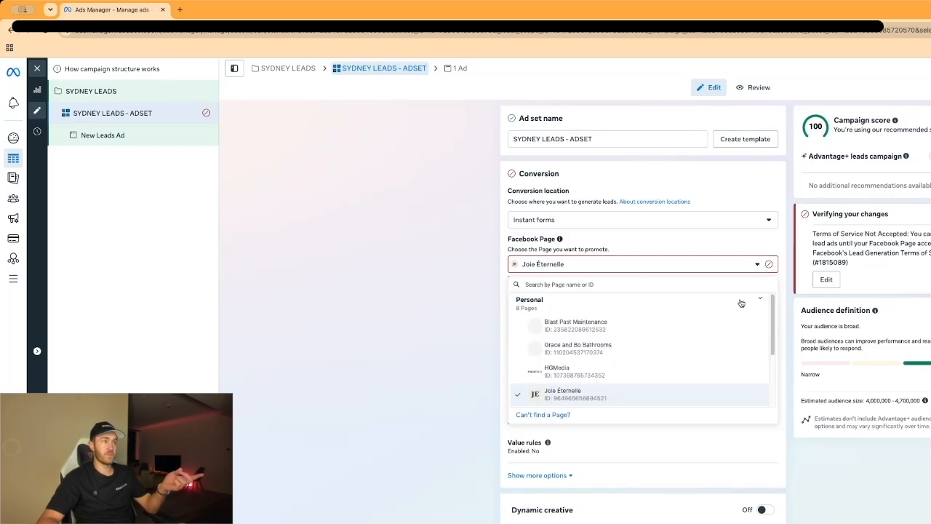
pyautogui.scroll(-3, 701, 362)
pyautogui.scroll(3, 702, 362)
pyautogui.scroll(-3, 702, 363)
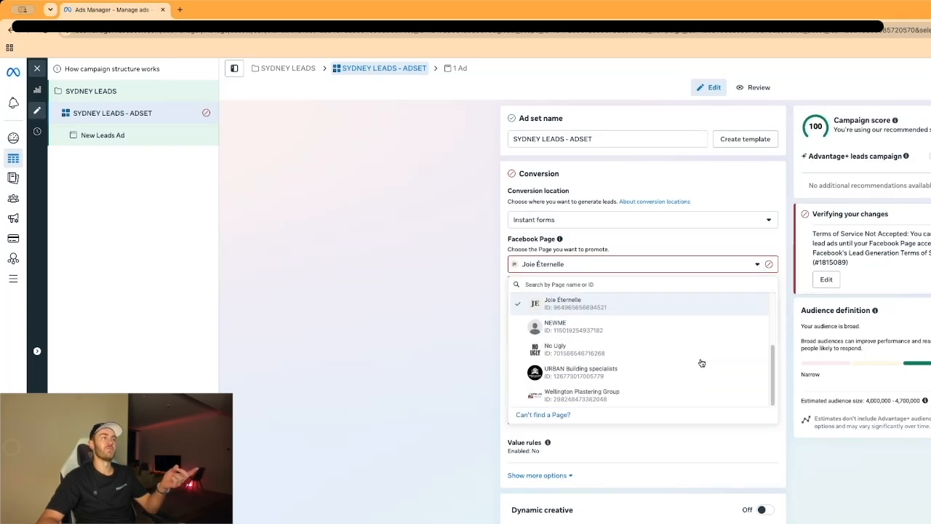
pyautogui.click(653, 263)
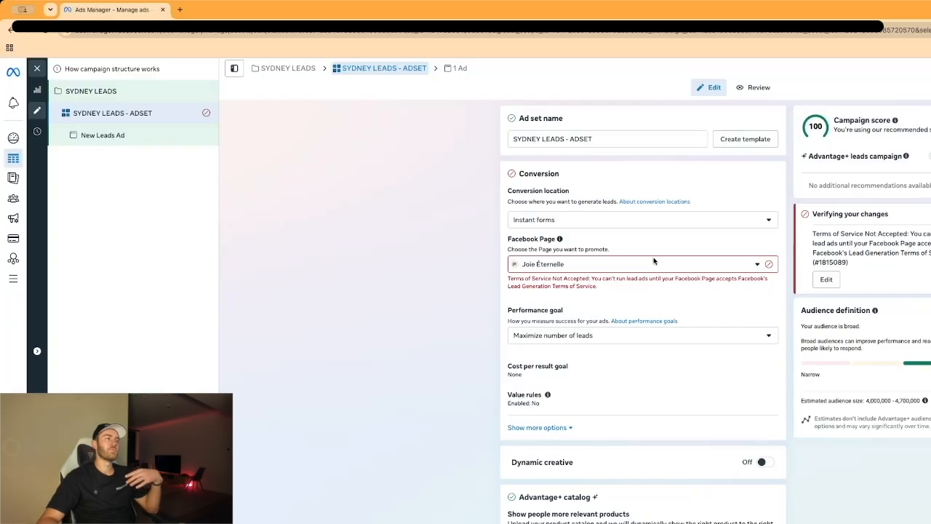
pyautogui.click(625, 342)
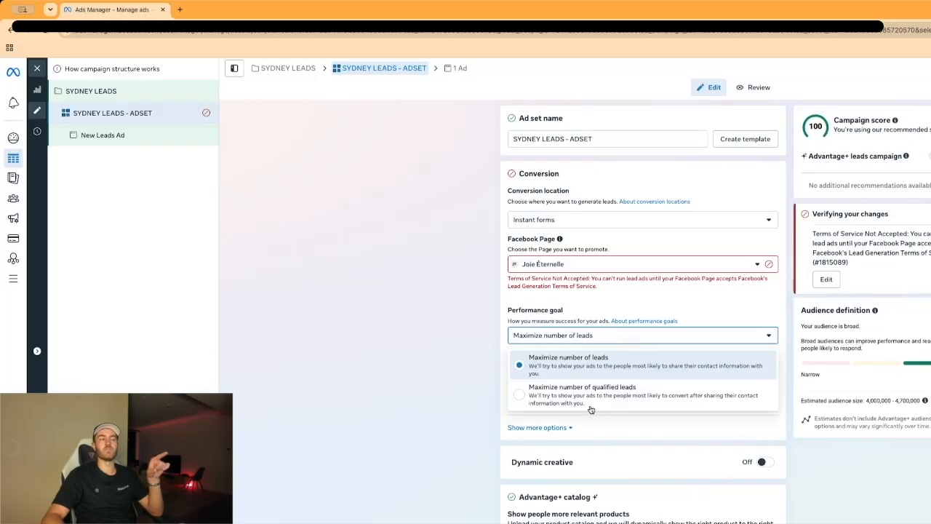
pyautogui.click(610, 341)
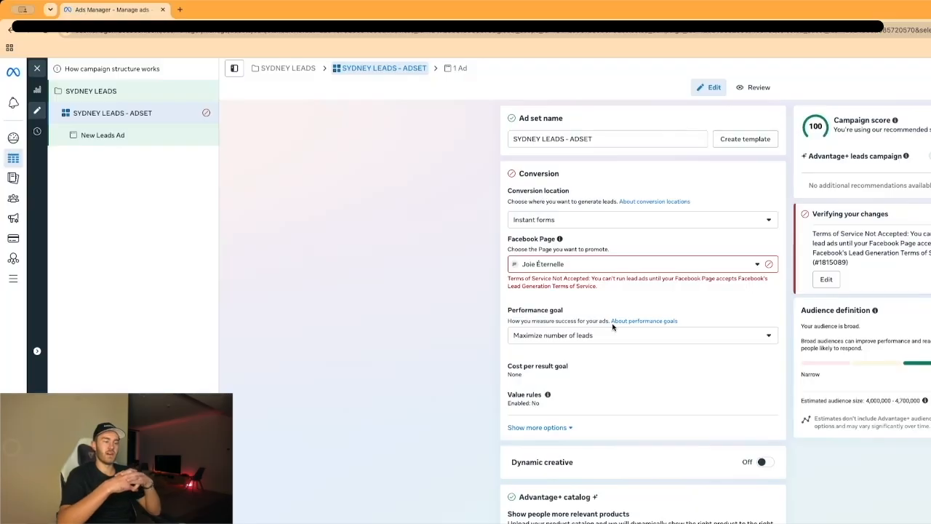
# - Replace New Zealand with Sydney, New South Wales, Australia as the audience's included location
pyautogui.scroll(-10, 613, 327)
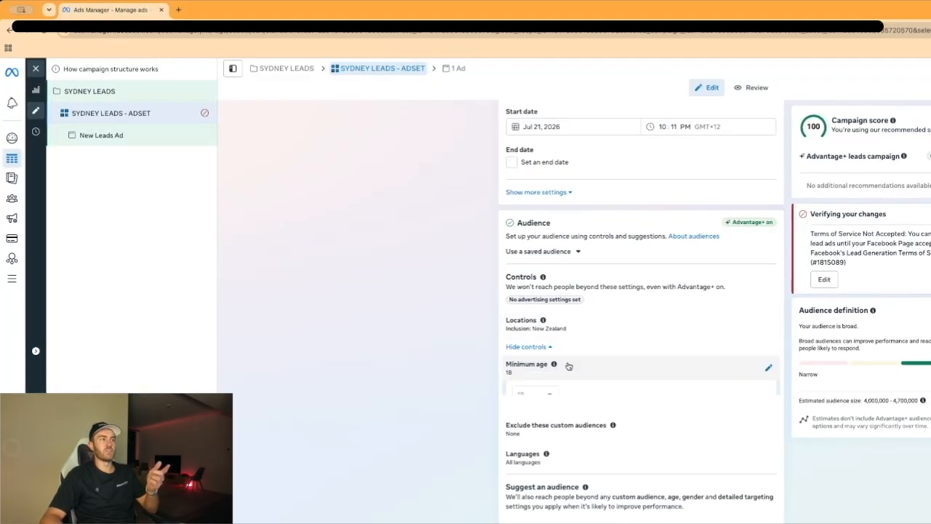
pyautogui.click(578, 326)
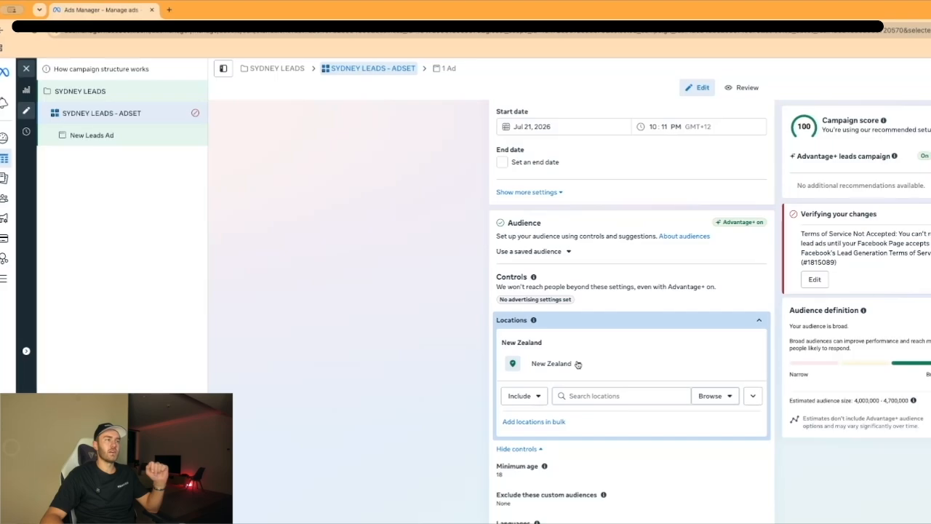
pyautogui.click(577, 364)
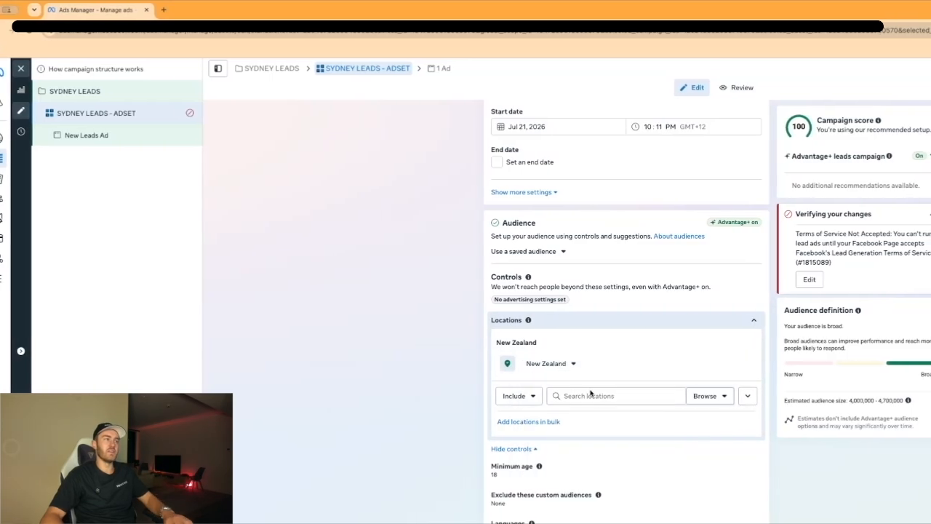
pyautogui.click(589, 395)
pyautogui.write('SYDNEY')
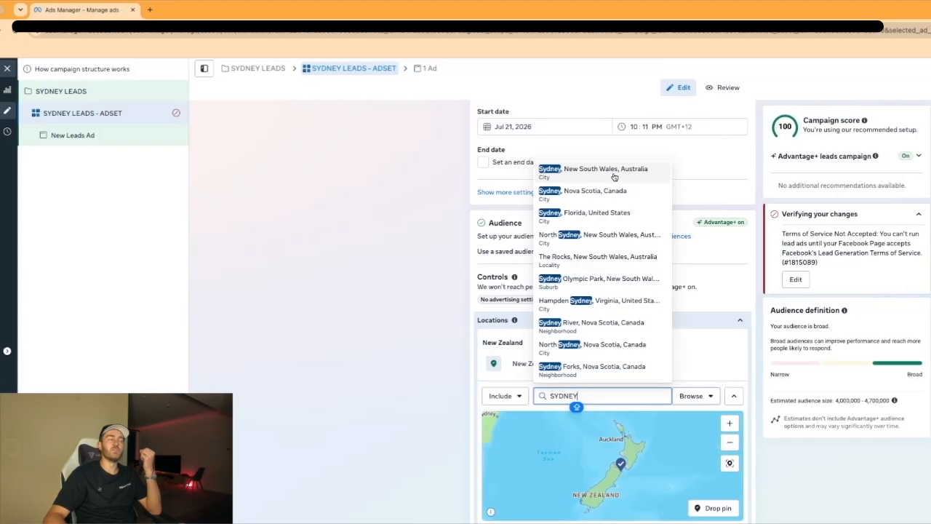
pyautogui.click(613, 174)
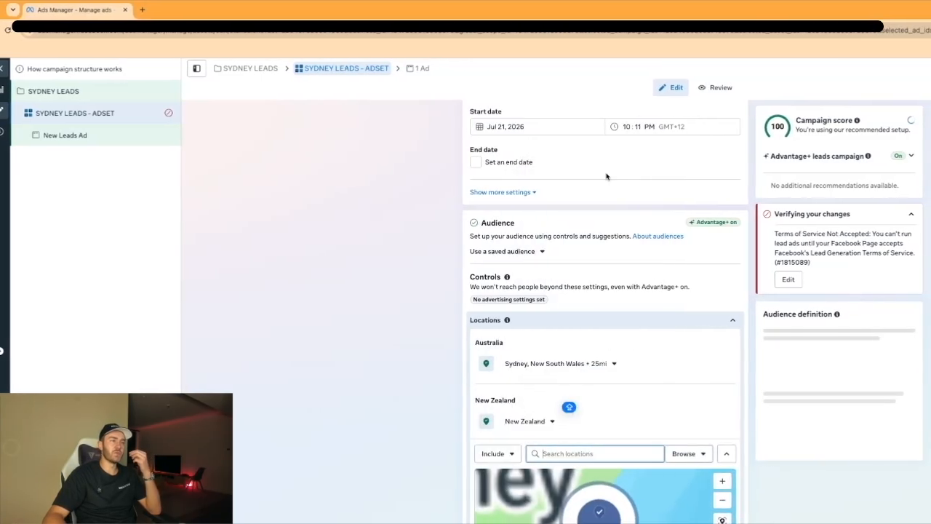
pyautogui.click(726, 421)
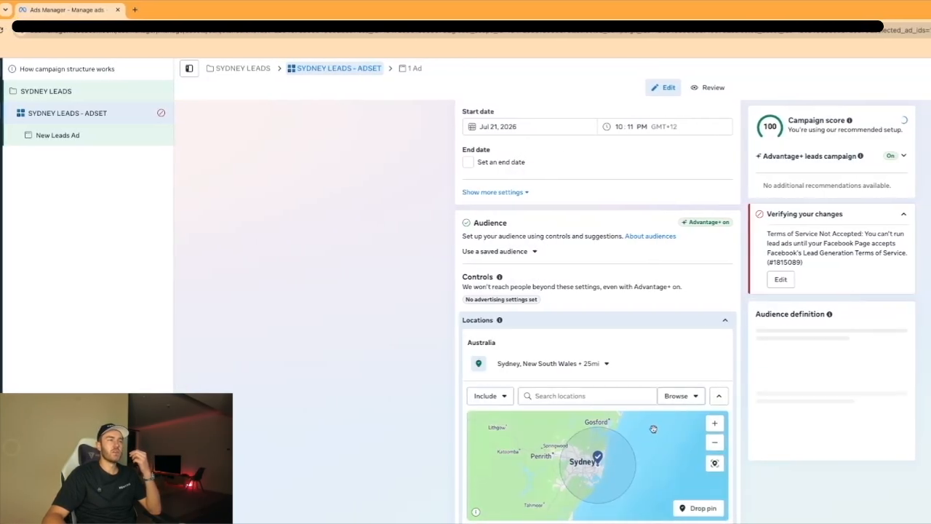
# - Set the targeting radius around Sydney to 50 miles and check the estimated audience size
pyautogui.click(604, 362)
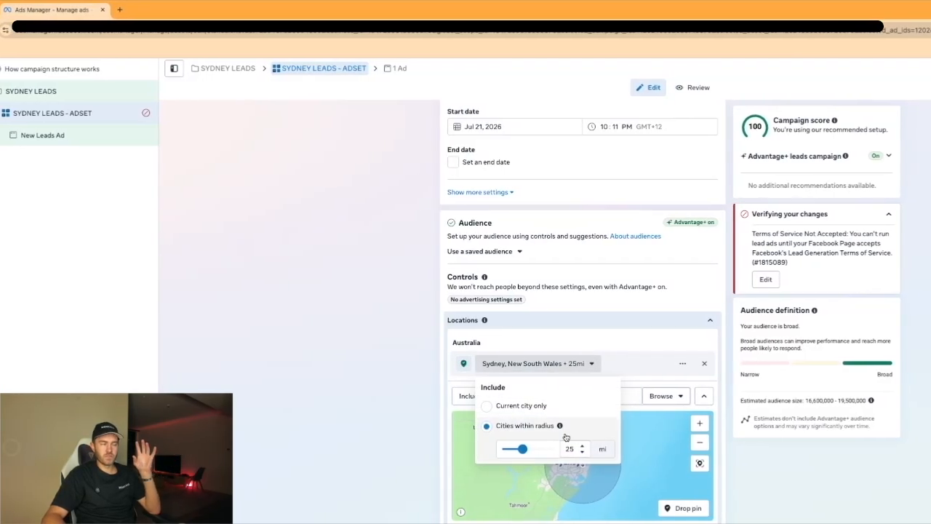
pyautogui.moveTo(522, 449); pyautogui.dragTo(512, 452)
pyautogui.click(579, 364)
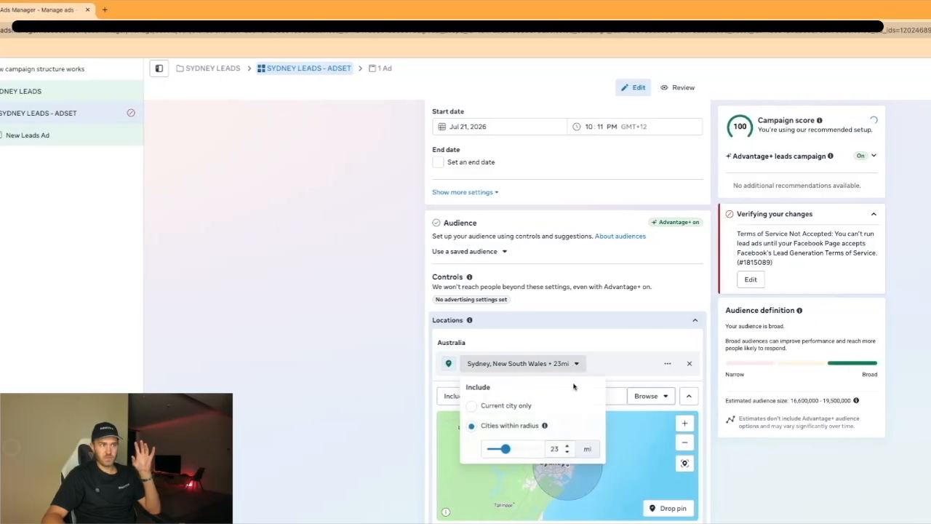
pyautogui.moveTo(506, 449); pyautogui.dragTo(539, 451)
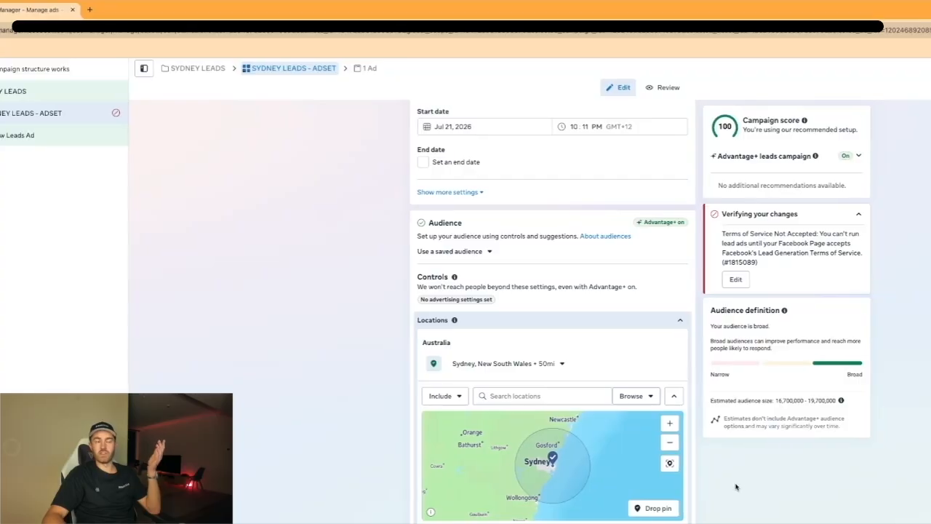
pyautogui.moveTo(770, 401); pyautogui.dragTo(827, 404)
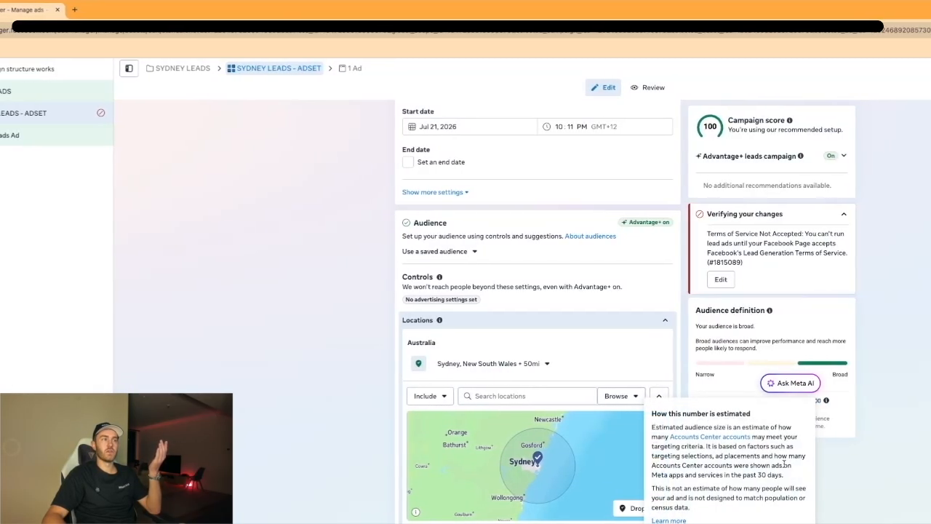
# - Try a 25-mile radius and the Current city only option for Sydney, comparing the estimated audience size
pyautogui.click(542, 363)
pyautogui.moveTo(496, 449); pyautogui.dragTo(428, 456)
pyautogui.click(735, 516)
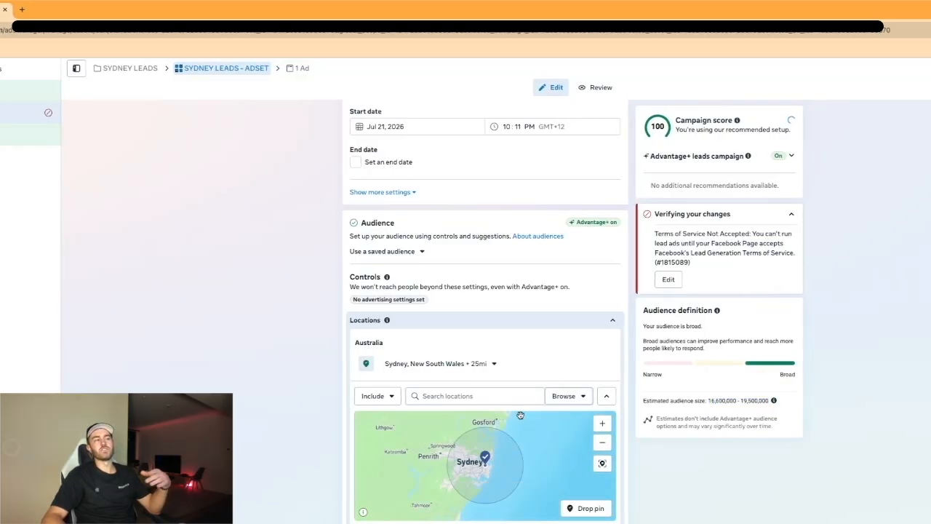
pyautogui.click(493, 364)
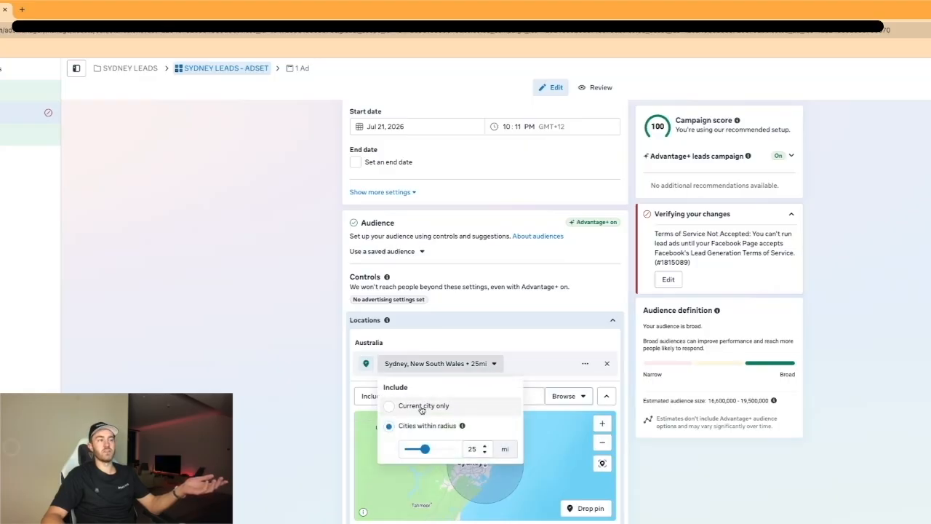
pyautogui.click(421, 406)
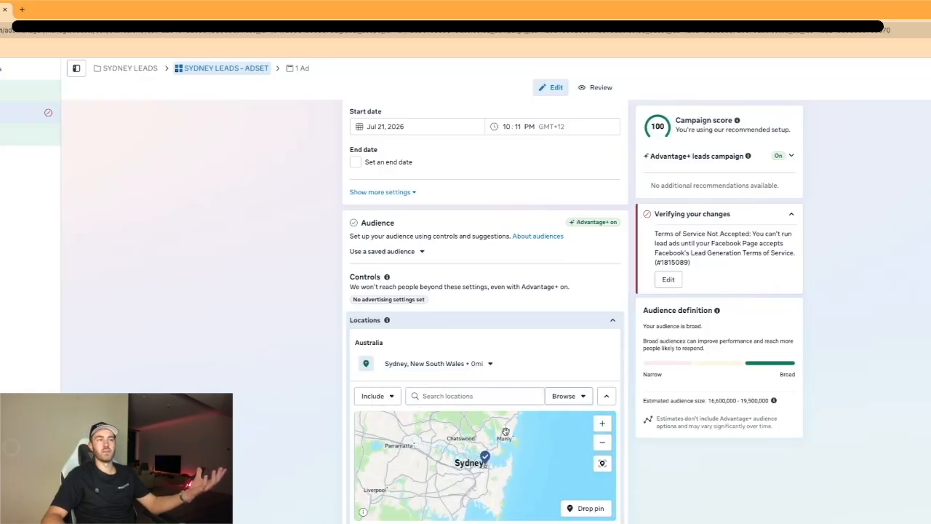
pyautogui.moveTo(705, 400); pyautogui.dragTo(771, 404)
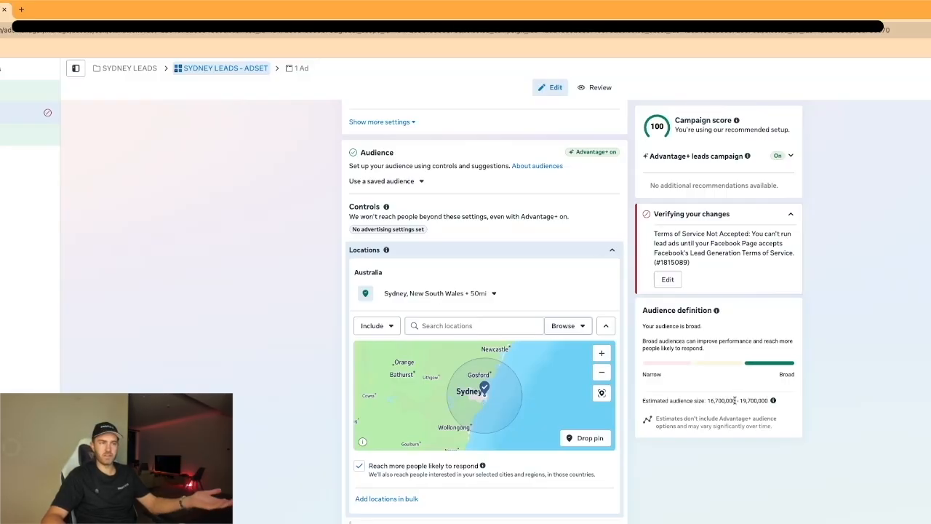
# - Set the audience's minimum age to 25
pyautogui.scroll(-1, 484, 468)
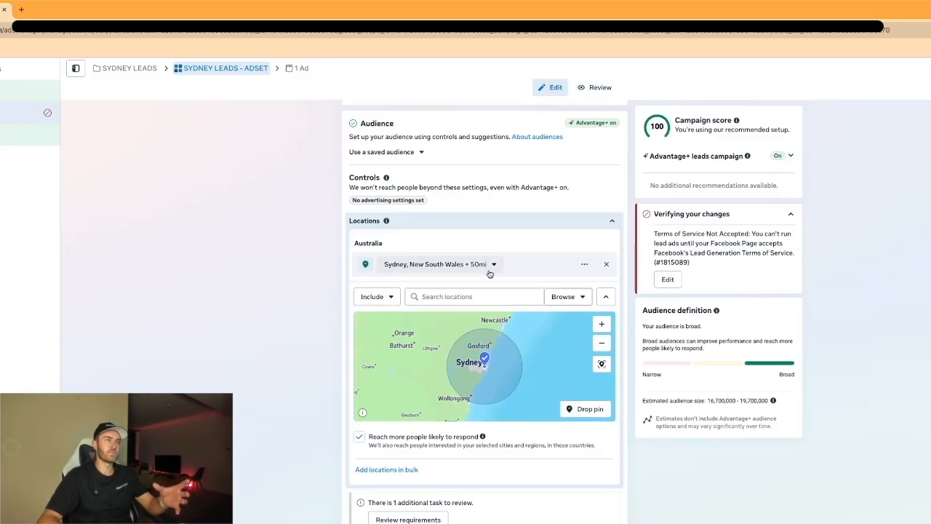
pyautogui.scroll(-3, 495, 357)
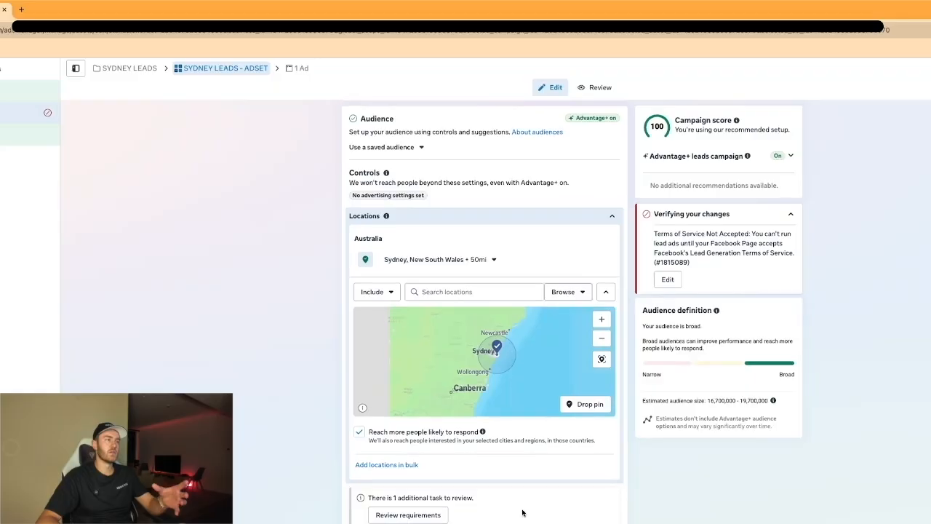
pyautogui.scroll(-3, 520, 509)
pyautogui.click(427, 376)
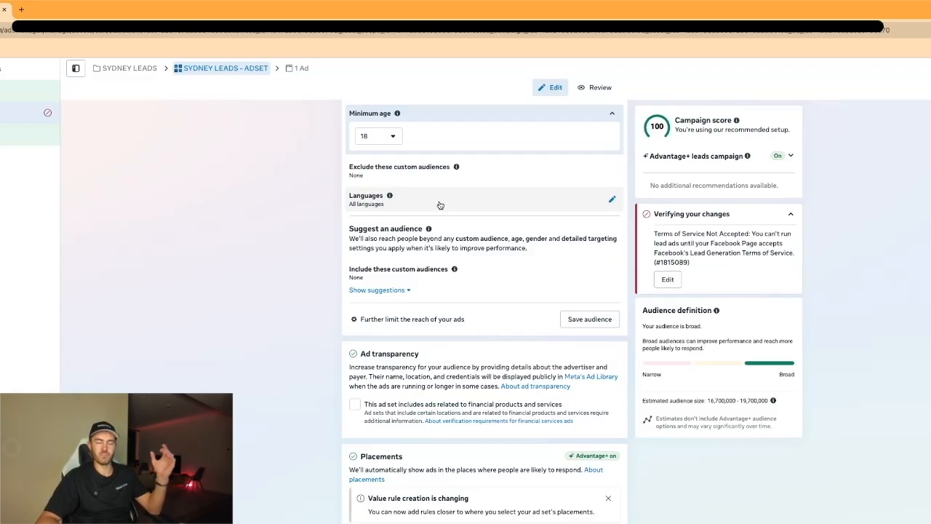
pyautogui.click(372, 142)
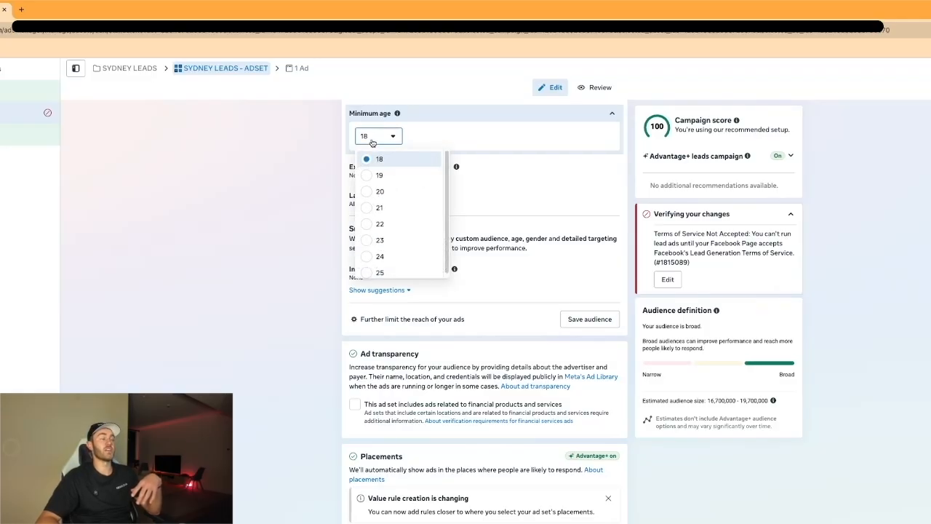
pyautogui.click(400, 267)
# - Review the audience's language control, its suggested age, gender and detailed targeting options, and the estimated audience size
pyautogui.click(399, 198)
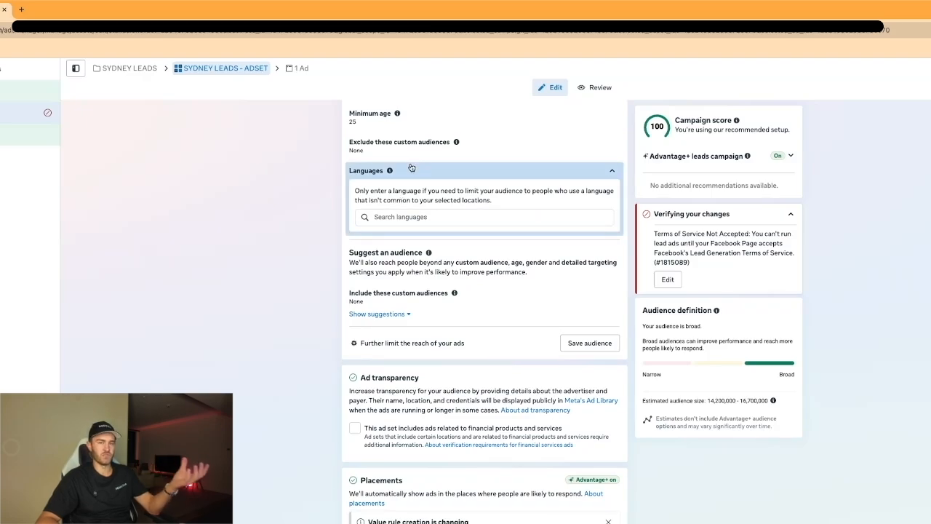
pyautogui.click(411, 169)
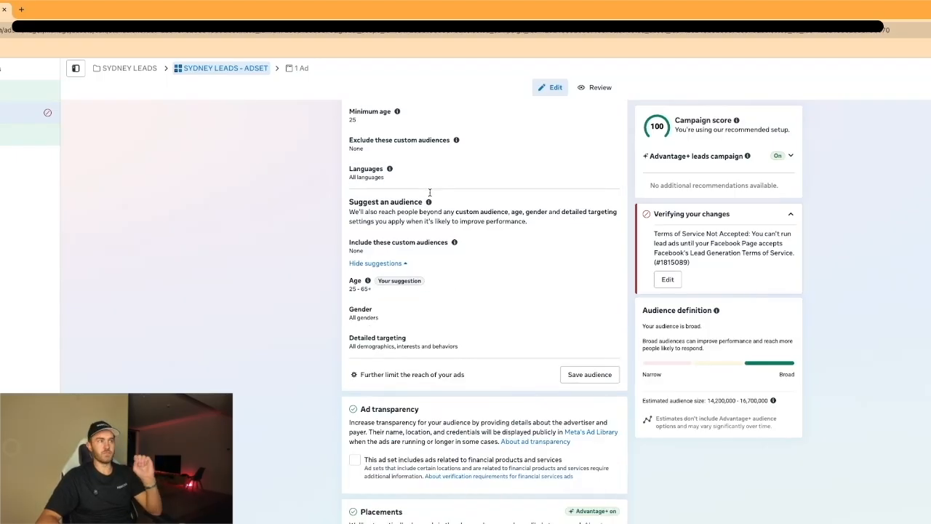
pyautogui.scroll(2, 430, 195)
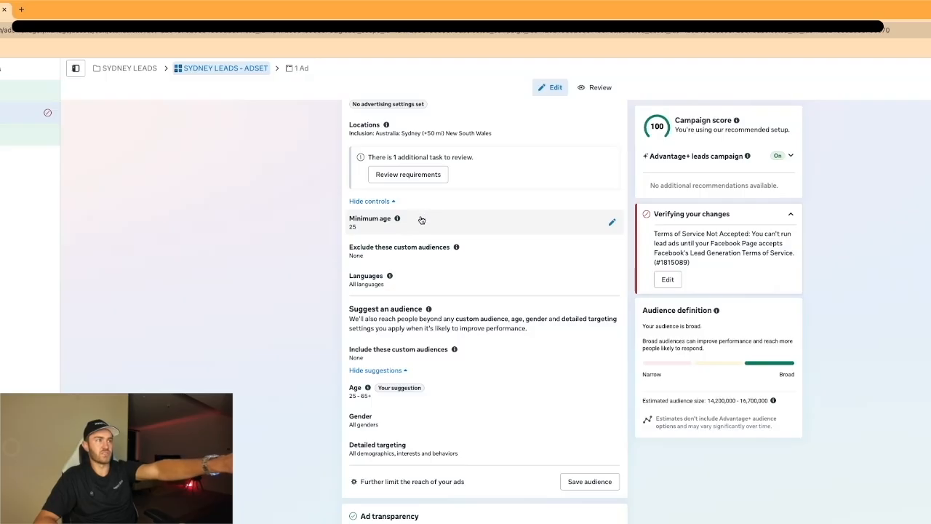
pyautogui.click(435, 452)
pyautogui.click(445, 417)
pyautogui.click(448, 397)
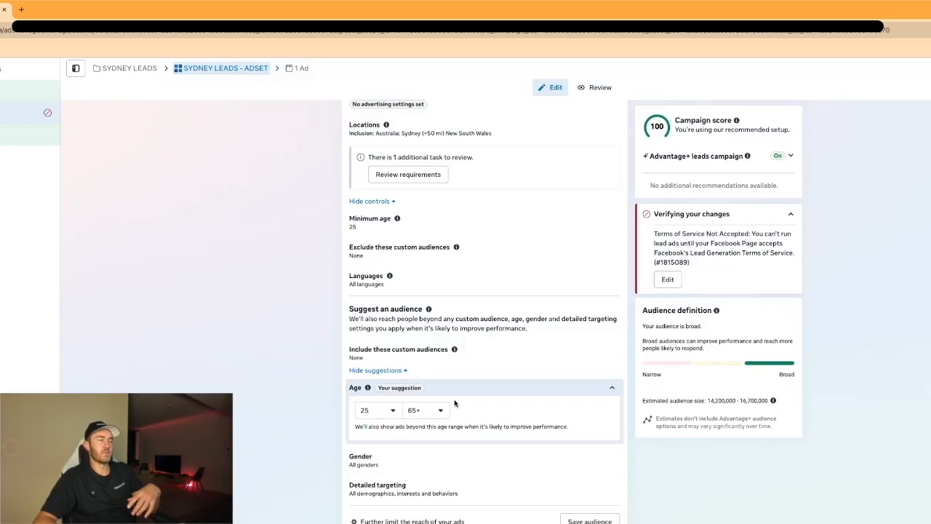
pyautogui.scroll(-3, 452, 402)
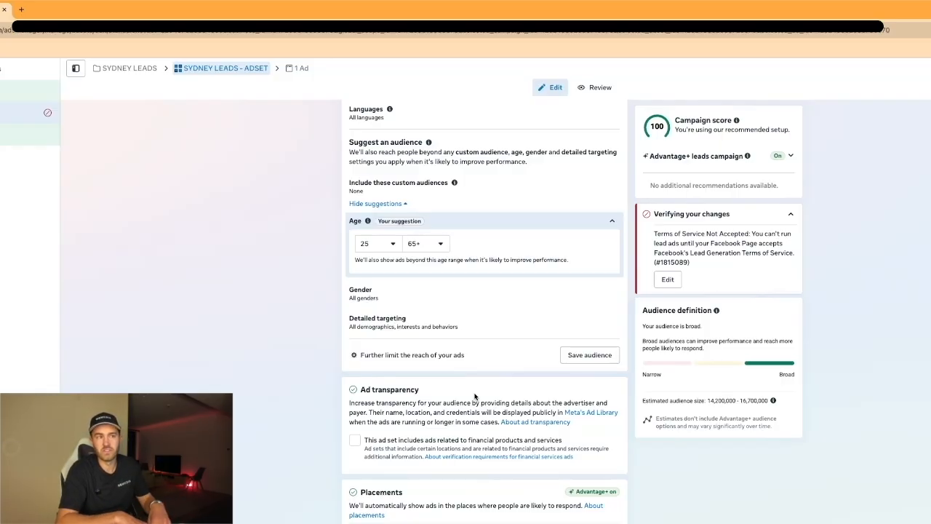
pyautogui.moveTo(706, 400); pyautogui.dragTo(772, 400)
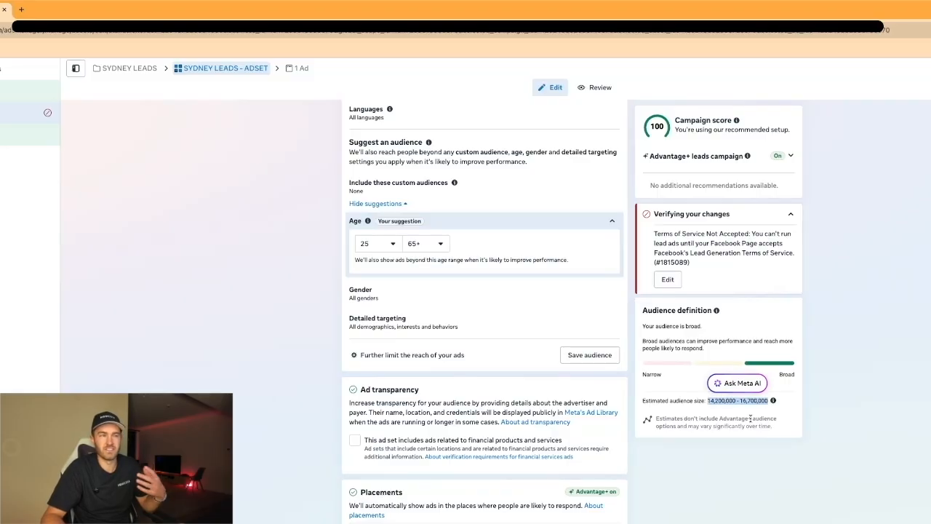
pyautogui.click(752, 417)
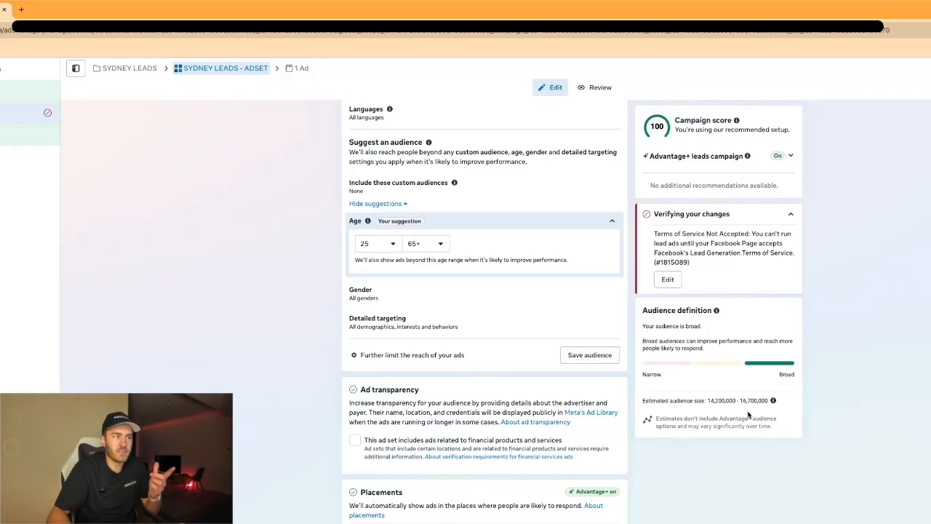
pyautogui.scroll(-3, 480, 429)
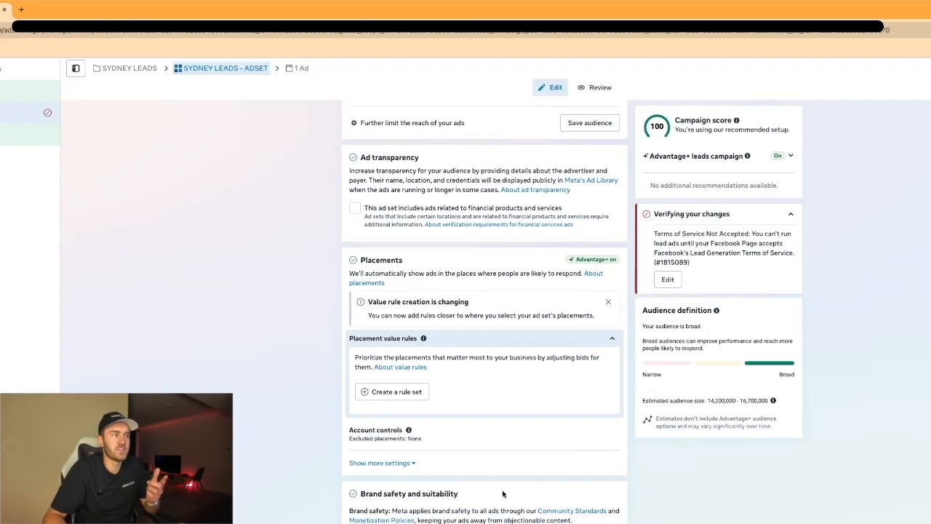
# - Try the Do it yourself (DIY) interest in detailed targeting, compare the estimated audience size, and remove the interest again
pyautogui.scroll(5, 477, 436)
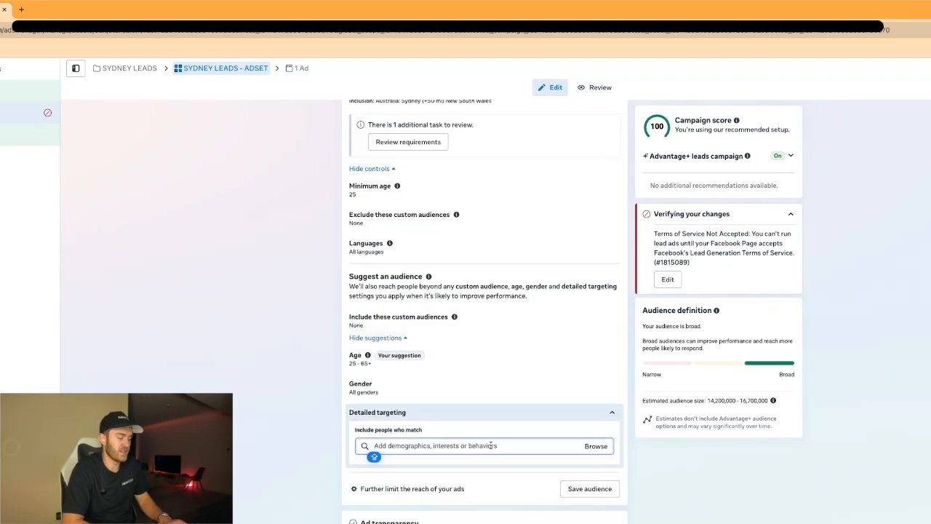
pyautogui.click(491, 445)
pyautogui.write('DIY')
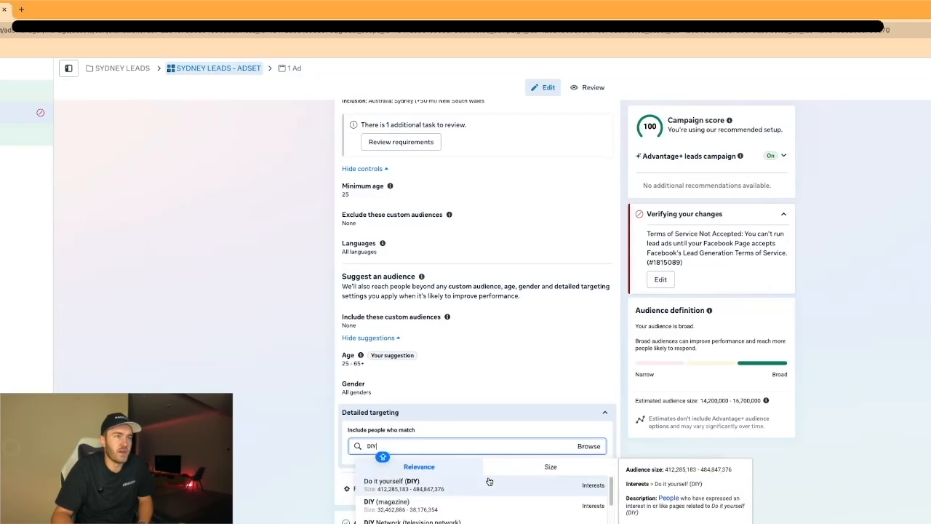
pyautogui.click(489, 481)
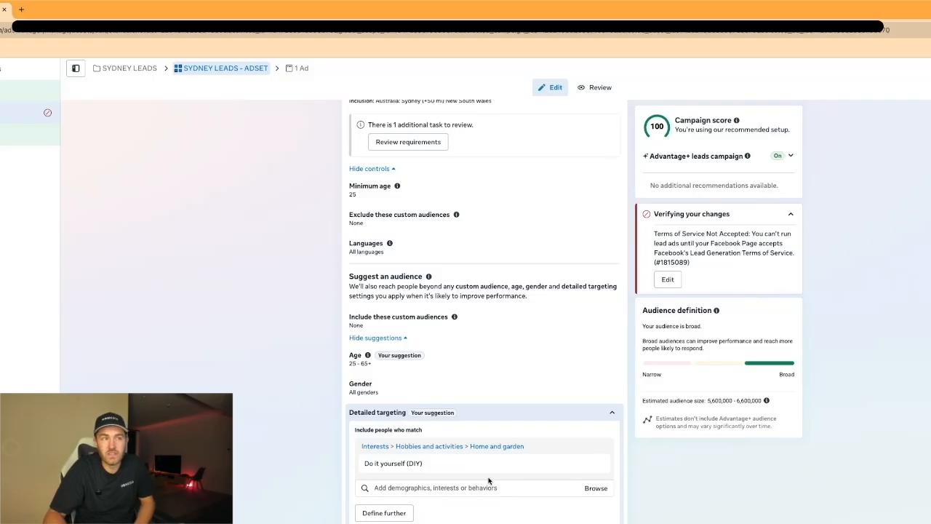
pyautogui.moveTo(704, 401); pyautogui.dragTo(761, 400)
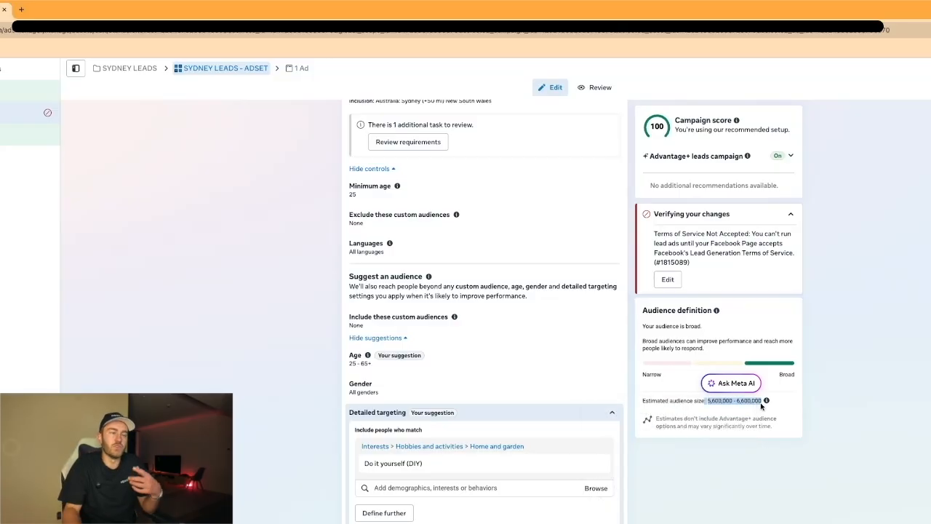
pyautogui.moveTo(579, 465)
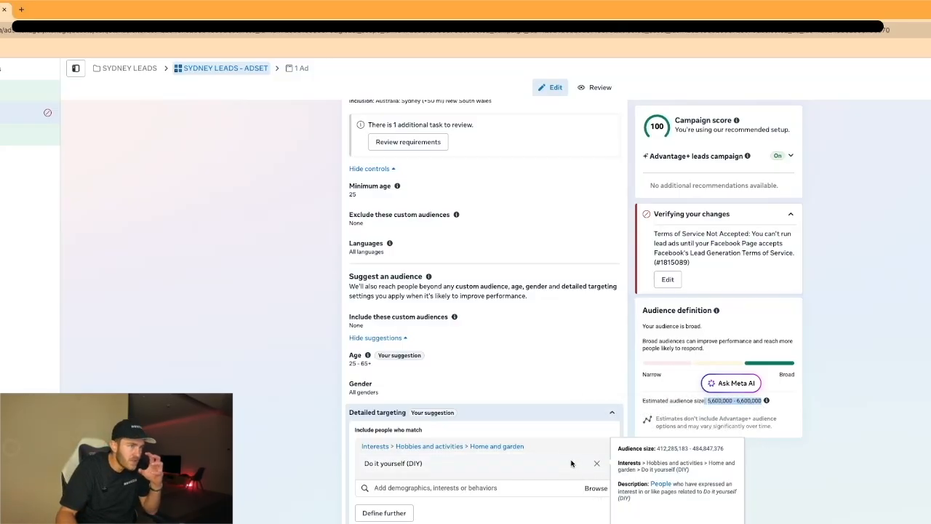
pyautogui.click(597, 465)
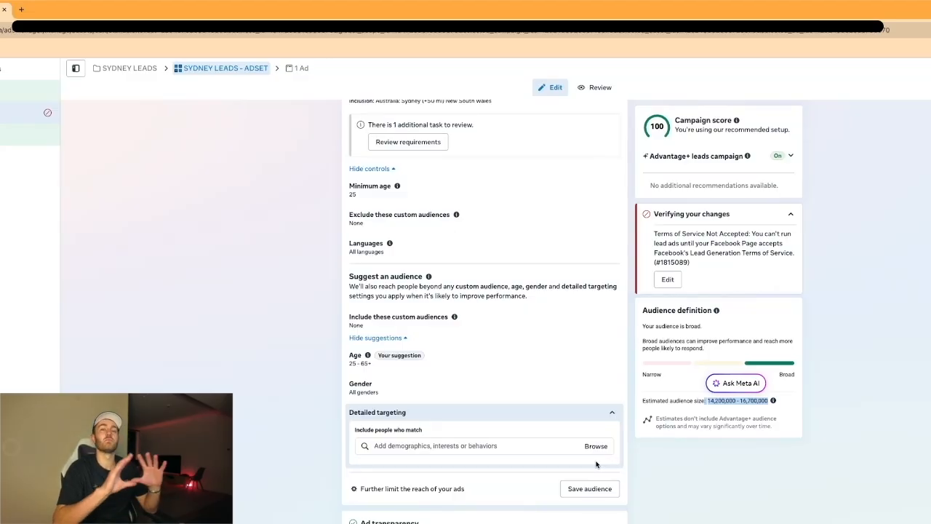
pyautogui.scroll(-5, 596, 464)
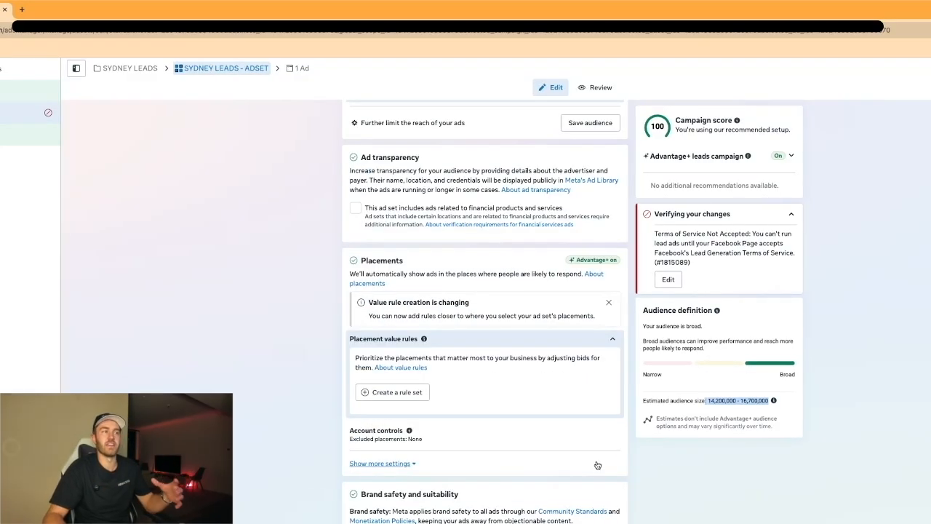
pyautogui.scroll(14, 803, 411)
pyautogui.scroll(-4, 779, 411)
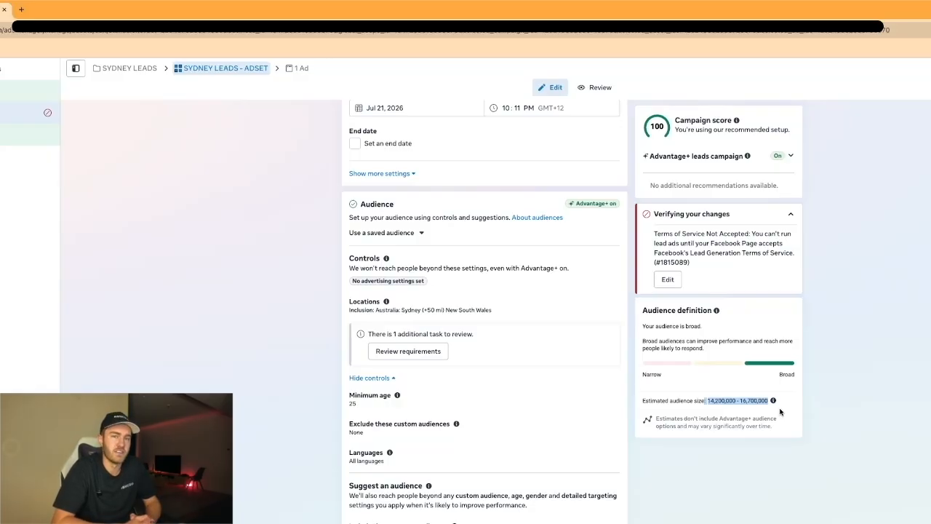
pyautogui.scroll(-5, 483, 320)
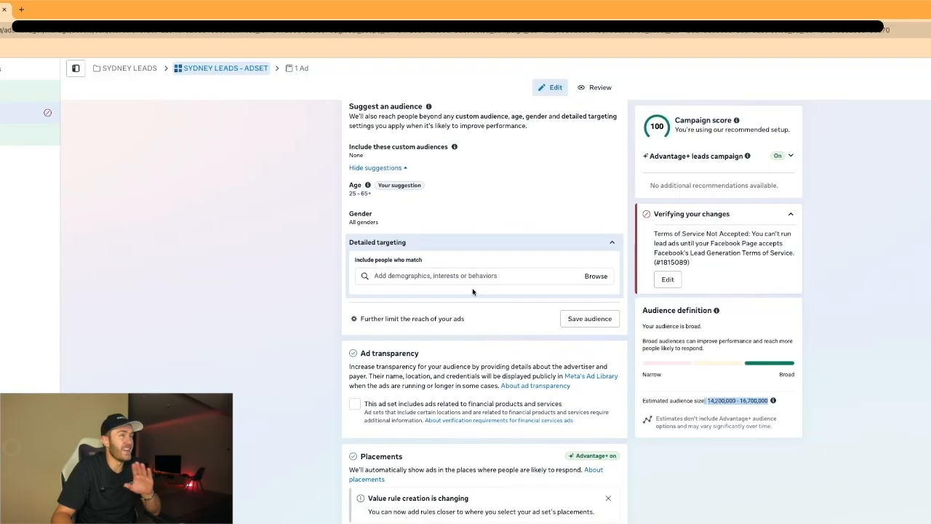
# - Close the detailed targeting settings and set the suggested audience's maximum age to 60
pyautogui.click(615, 245)
pyautogui.click(436, 214)
pyautogui.click(440, 218)
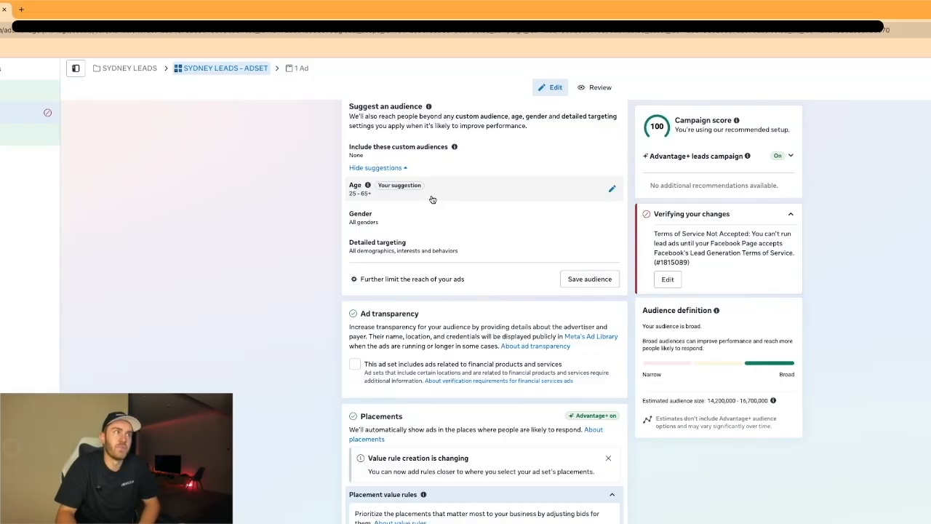
pyautogui.click(432, 199)
pyautogui.click(440, 206)
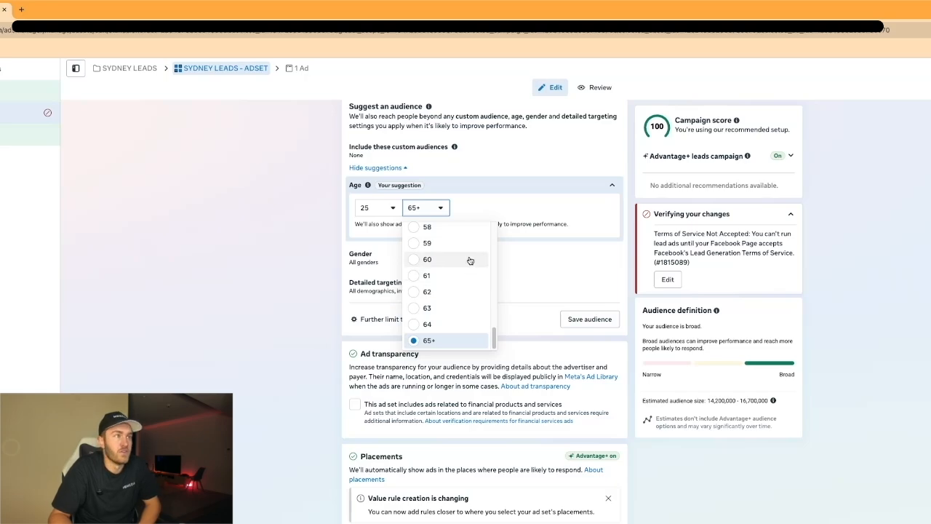
pyautogui.click(469, 260)
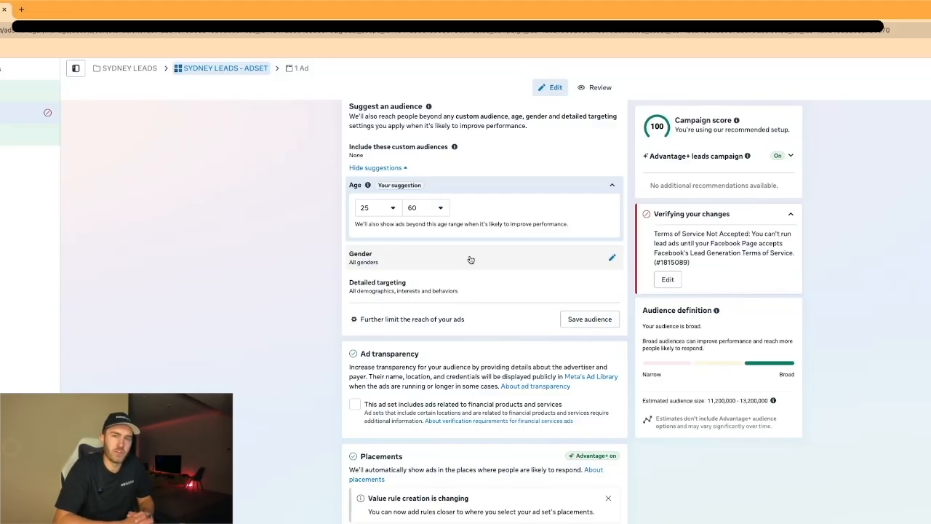
# - Open the ad set's new leads ad and rename it SYDNEY LEADS - AD
pyautogui.scroll(-2, 469, 260)
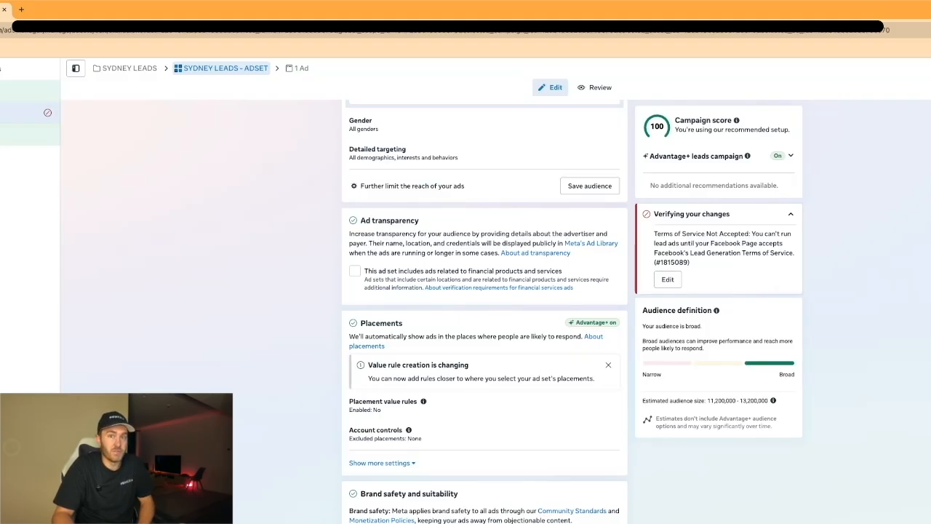
pyautogui.click(26, 135)
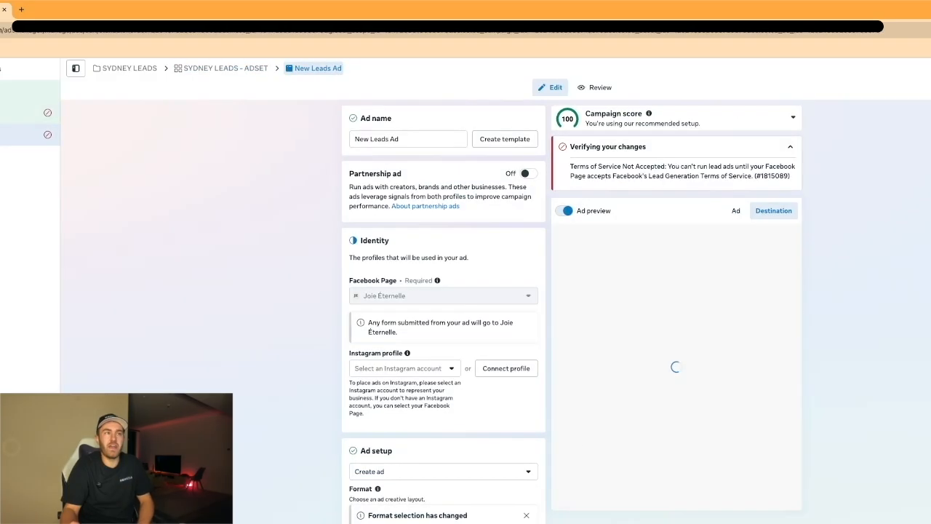
pyautogui.tripleClick(407, 139)
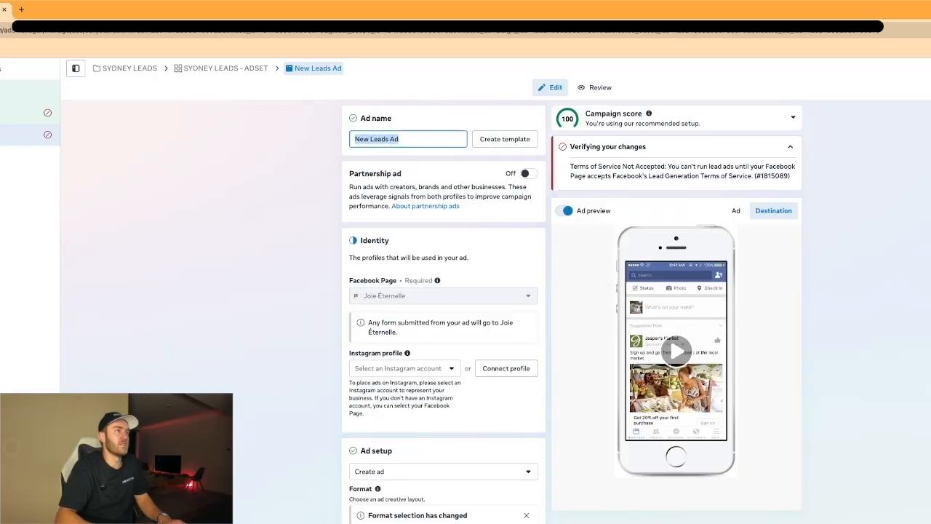
pyautogui.write('SYDN')
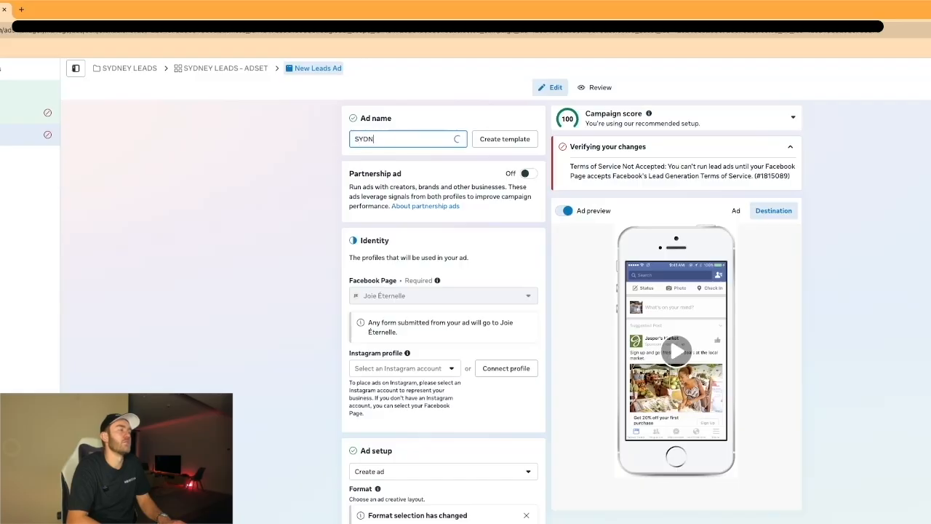
pyautogui.write('EY LEADS - AD')
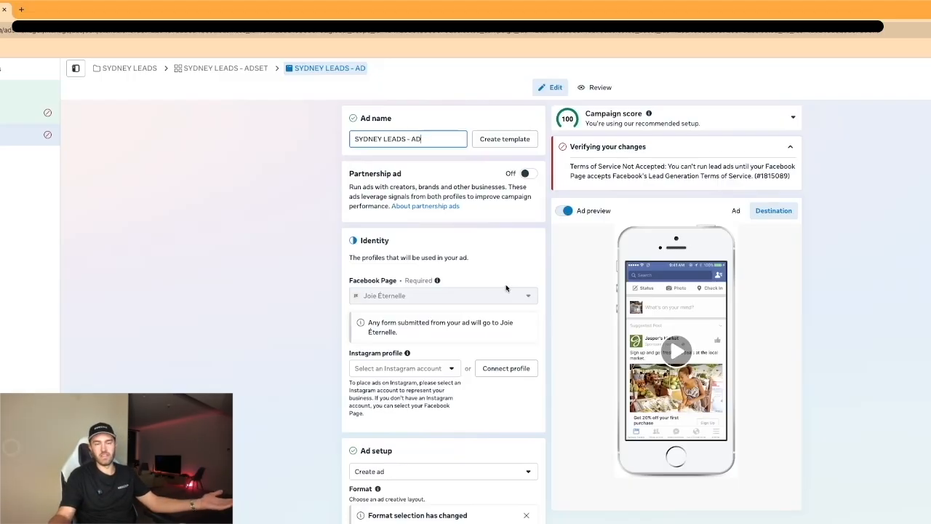
# - In the ad's identity settings, choose Use Facebook Page as the Instagram profile
pyautogui.click(466, 252)
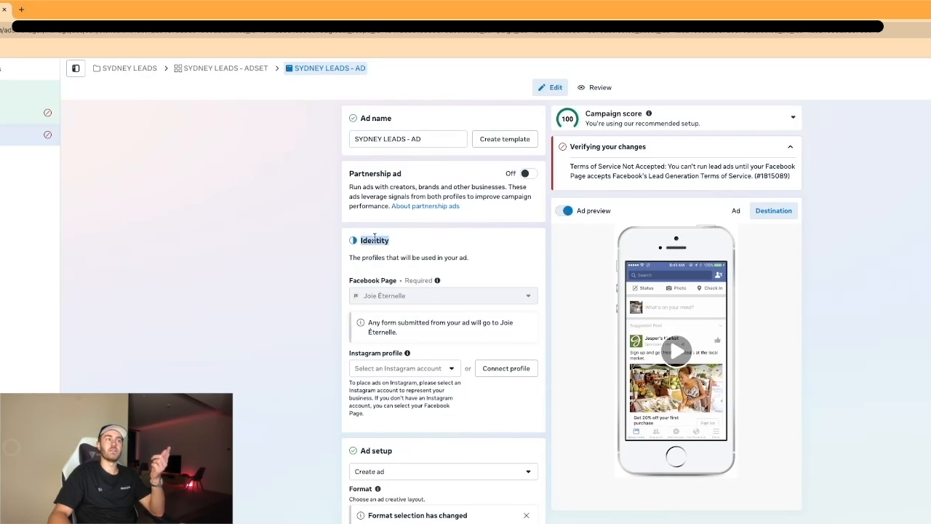
pyautogui.moveTo(469, 302)
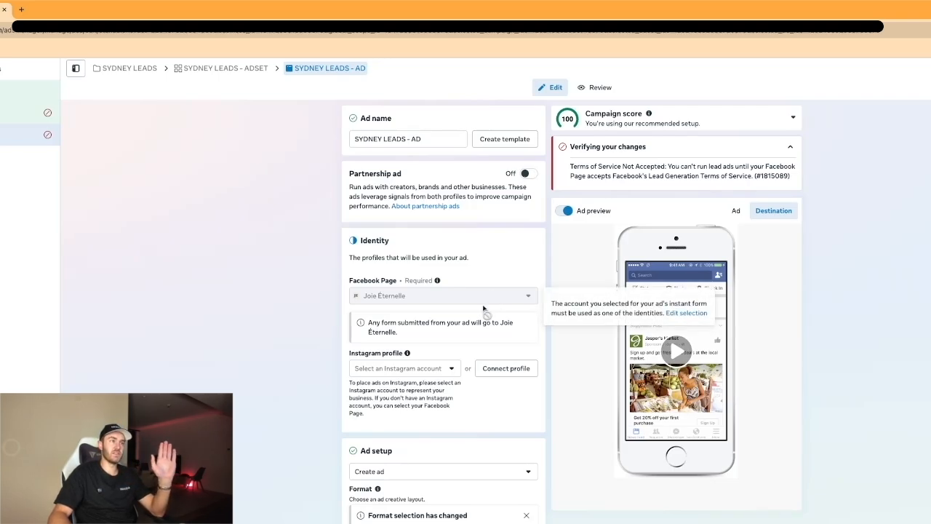
pyautogui.scroll(-2, 473, 320)
pyautogui.click(440, 257)
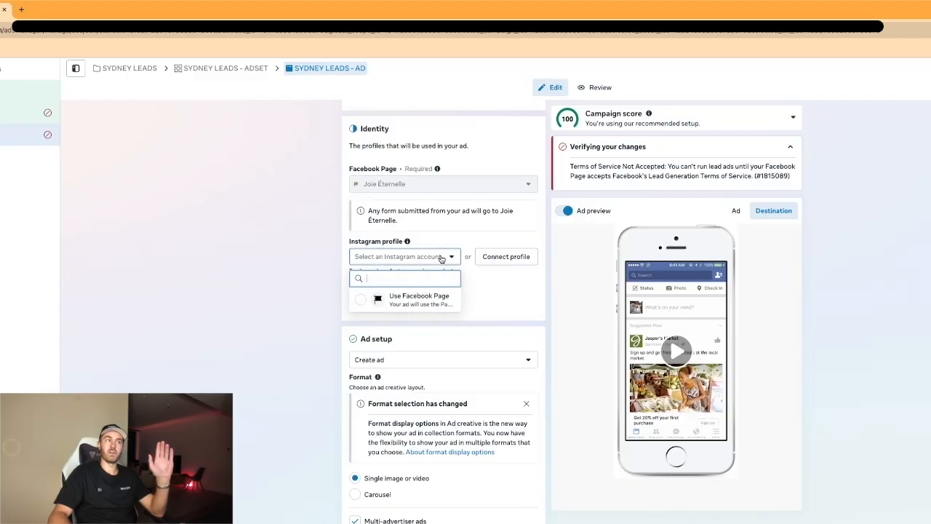
pyautogui.click(430, 296)
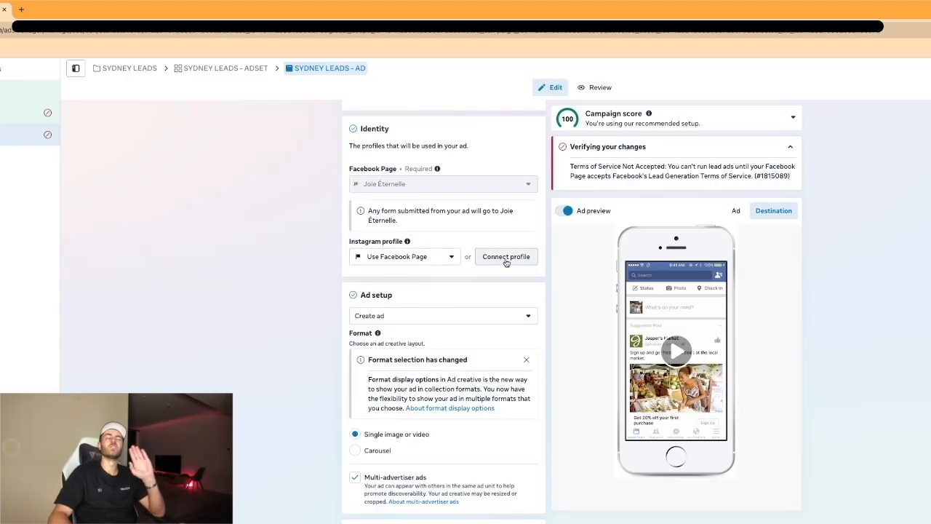
# - Check the ad setup choices while keeping Create ad, try the Carousel format, and return to Single image or video
pyautogui.click(480, 315)
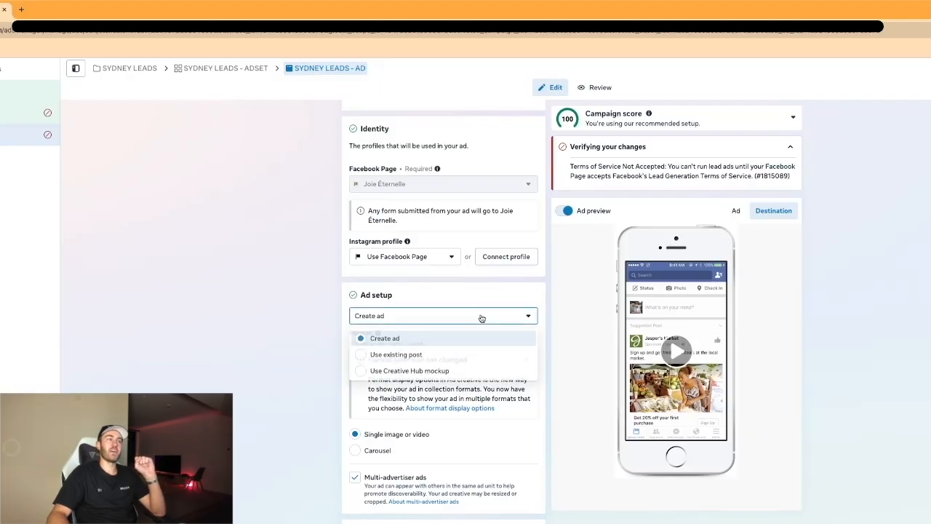
pyautogui.click(440, 347)
pyautogui.scroll(-2, 439, 347)
pyautogui.click(355, 352)
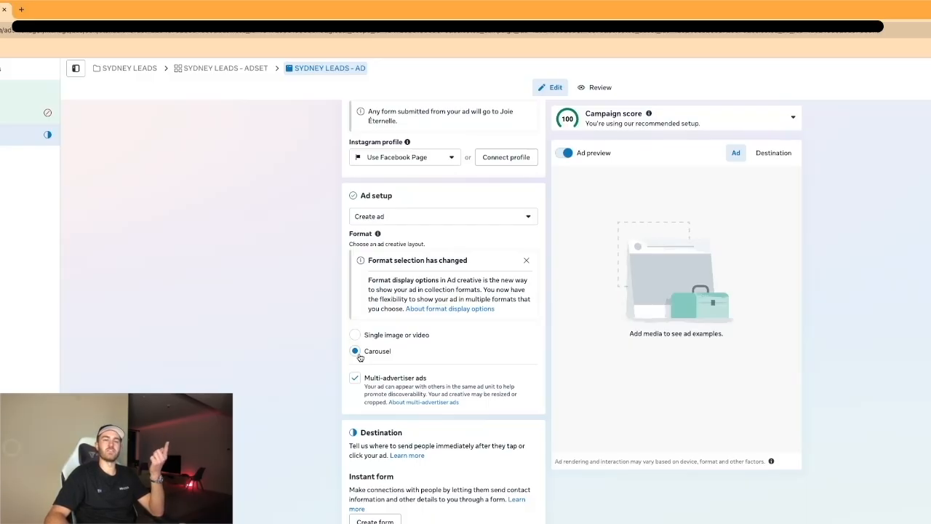
pyautogui.click(393, 335)
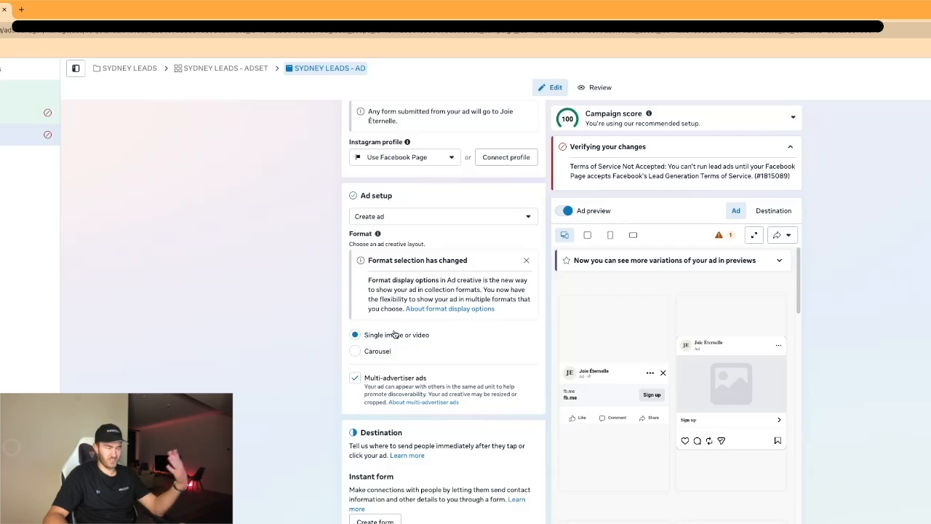
# - Create a new instant form for the ad's destination and name it SYDNEY LEAD FORM 1
pyautogui.scroll(-4, 393, 333)
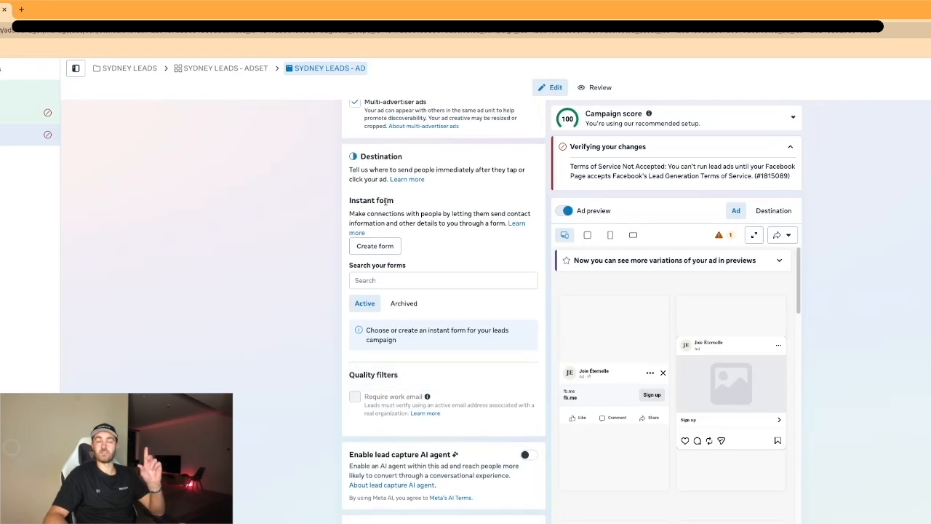
pyautogui.tripleClick(388, 170)
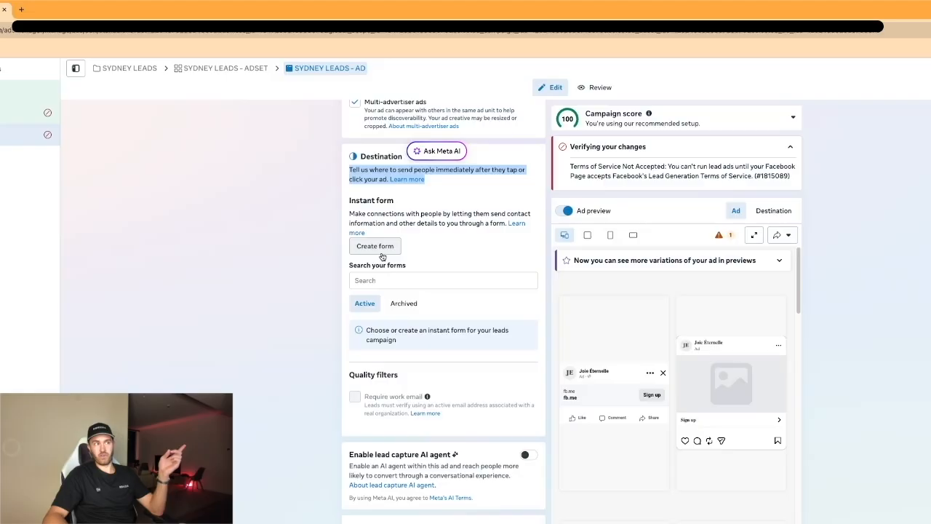
pyautogui.click(381, 251)
pyautogui.tripleClick(376, 197)
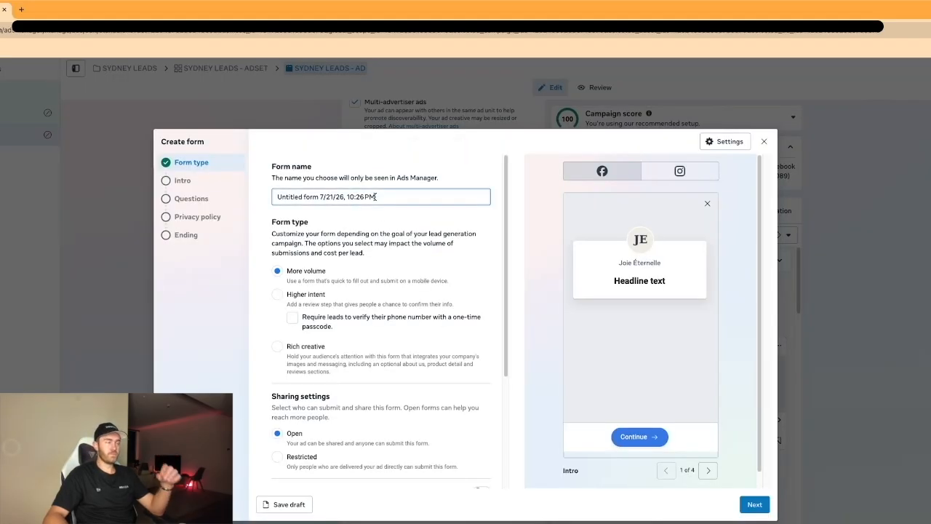
pyautogui.write('SYDEN')
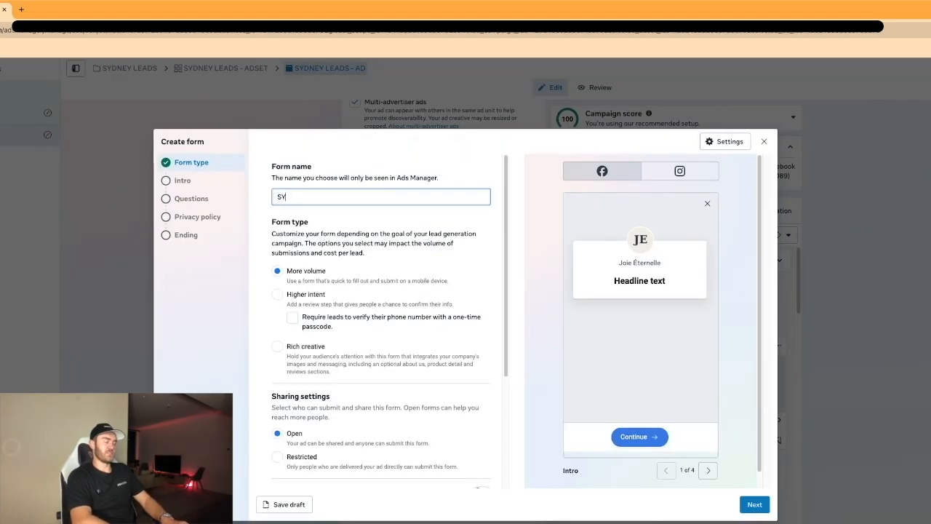
pyautogui.press('BackSpace')
pyautogui.press('BackSpace')
pyautogui.write('NEY L')
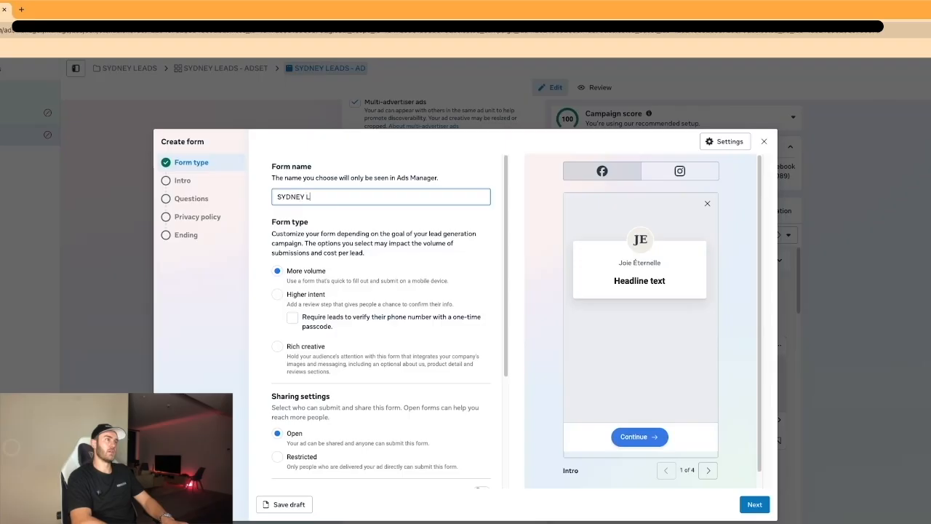
pyautogui.write('EAD FORM 1')
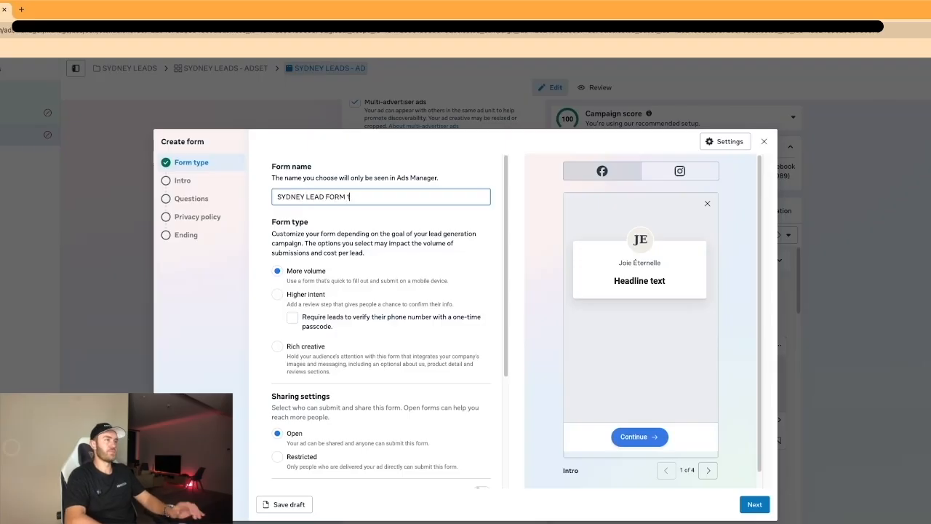
# - Use the More volume form type, compare Restricted with Open sharing and keep Open, and turn off Flexible form delivery
pyautogui.click(302, 281)
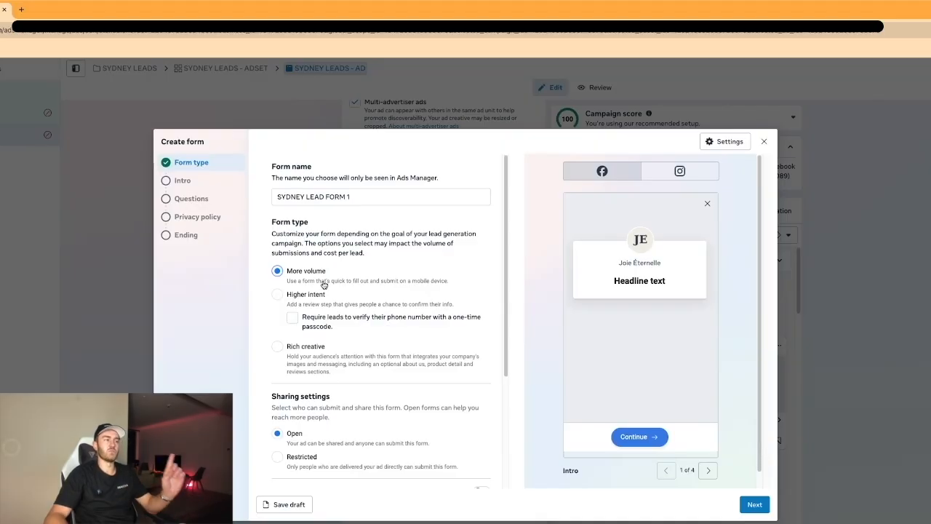
pyautogui.scroll(-2, 313, 272)
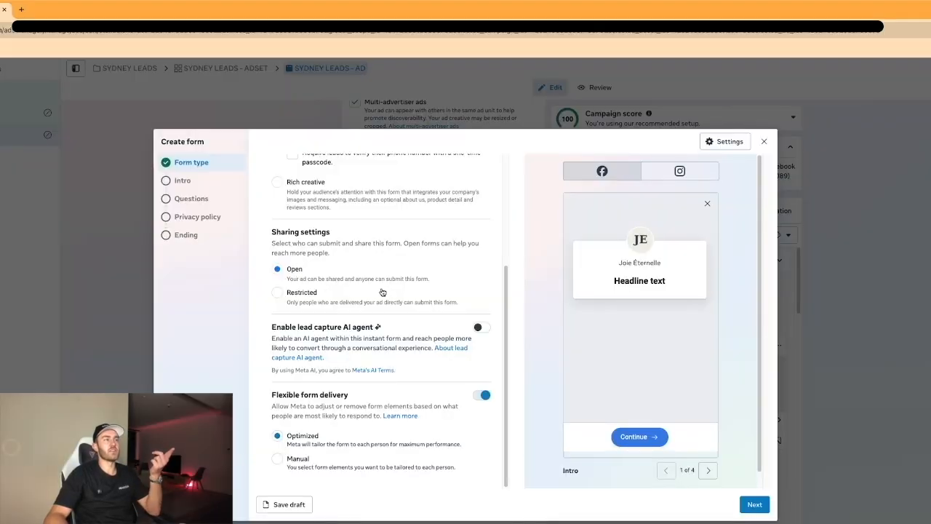
pyautogui.click(318, 301)
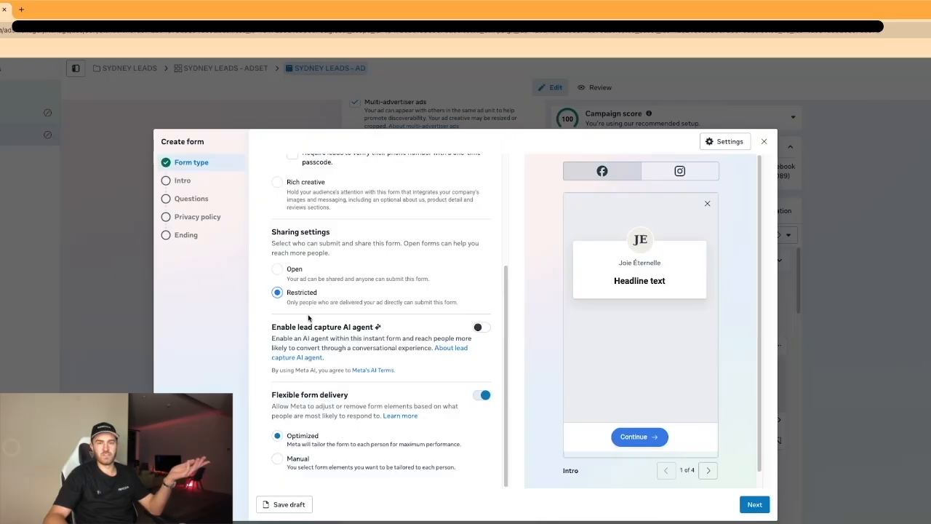
pyautogui.click(306, 277)
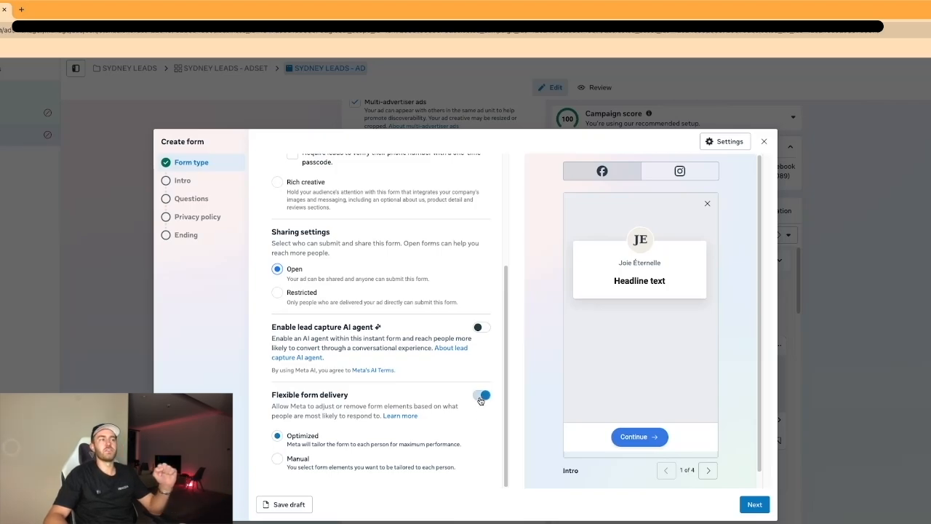
pyautogui.scroll(1, 480, 400)
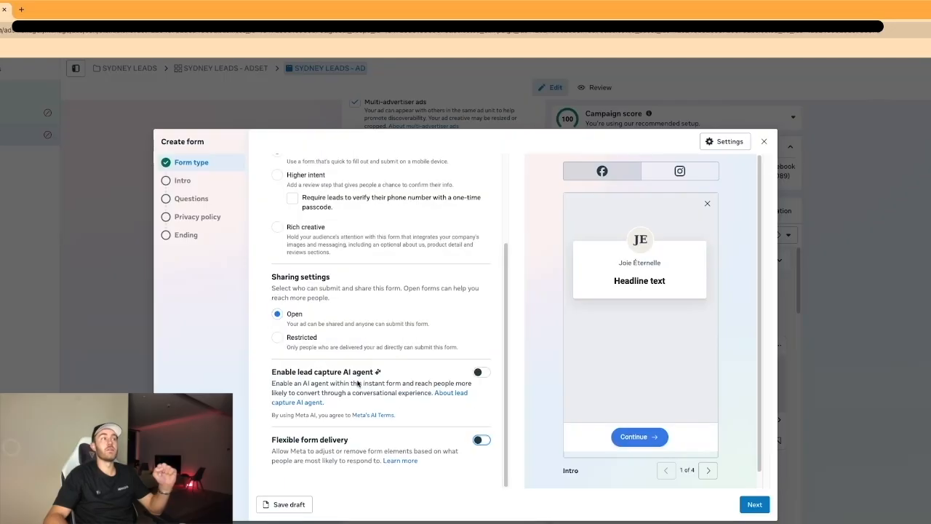
# - Go to the form's intro, check the background image source options, and leave the background image turned off
pyautogui.click(191, 182)
pyautogui.click(485, 167)
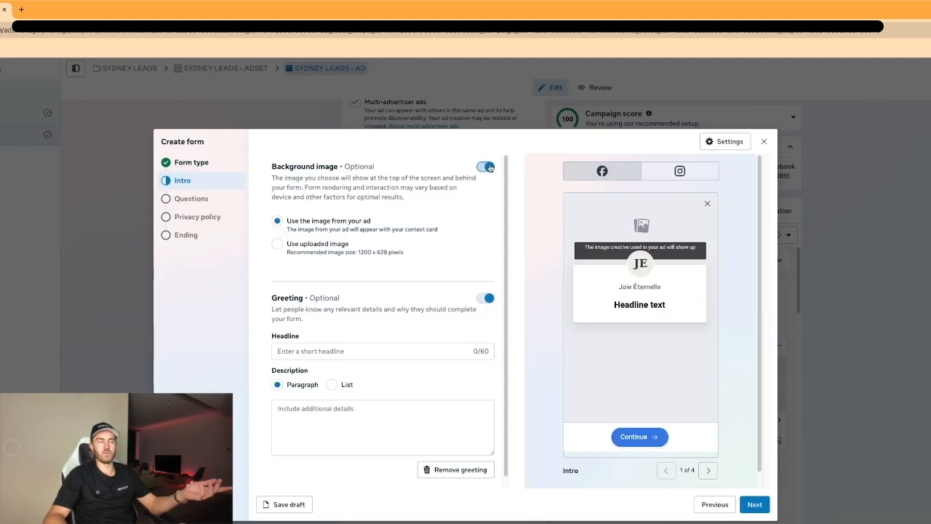
pyautogui.moveTo(445, 244); pyautogui.dragTo(285, 220)
pyautogui.click(408, 260)
pyautogui.moveTo(408, 260); pyautogui.dragTo(286, 247)
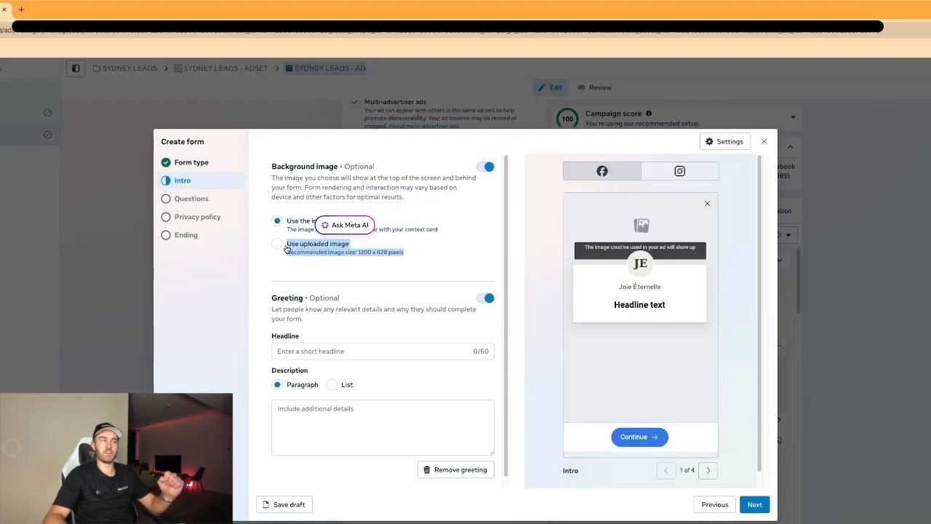
pyautogui.click(488, 166)
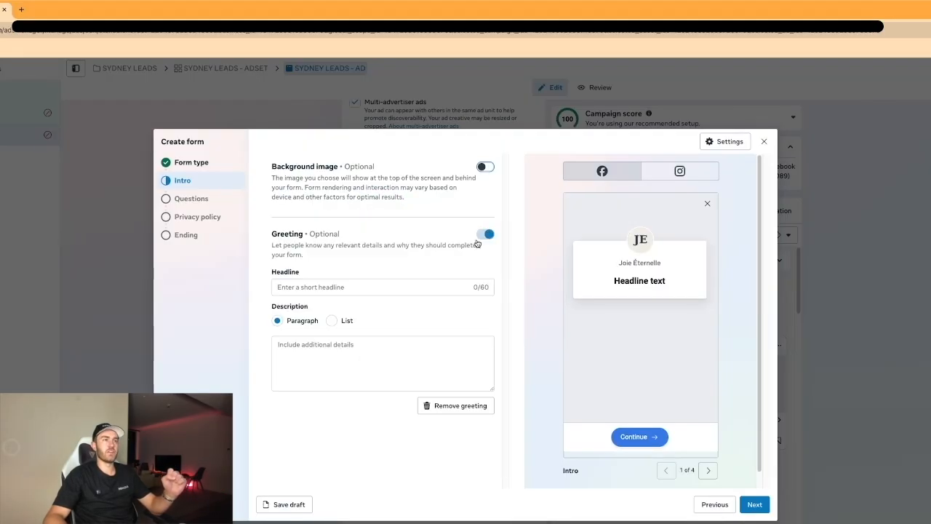
# - Write the greeting headline SYDNEY HOMEOWNERS with the description lines Hot Water Cylinder Services, Leak Detection and Pipe Repairs:, Blocked Drain Clearing:, and continue to the questions
pyautogui.click(402, 289)
pyautogui.write('SYDNEY HOMEOWNERS')
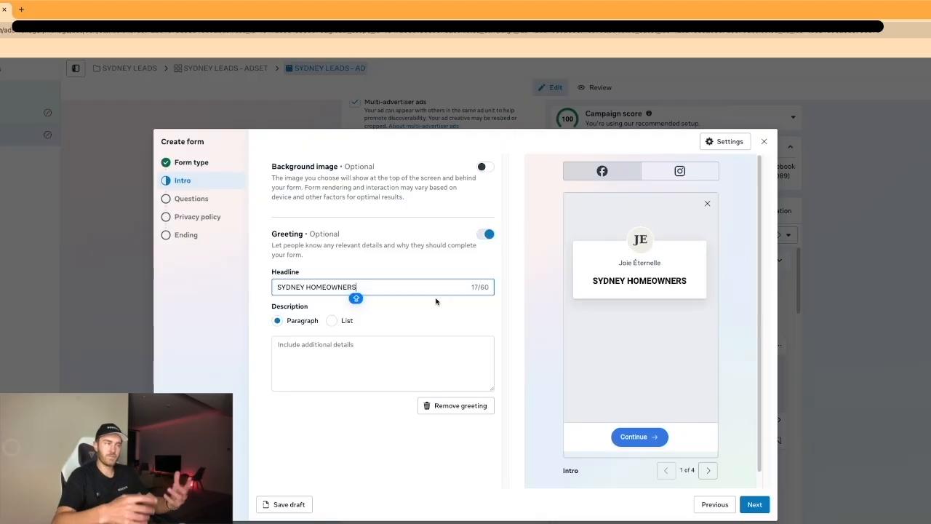
pyautogui.click(406, 350)
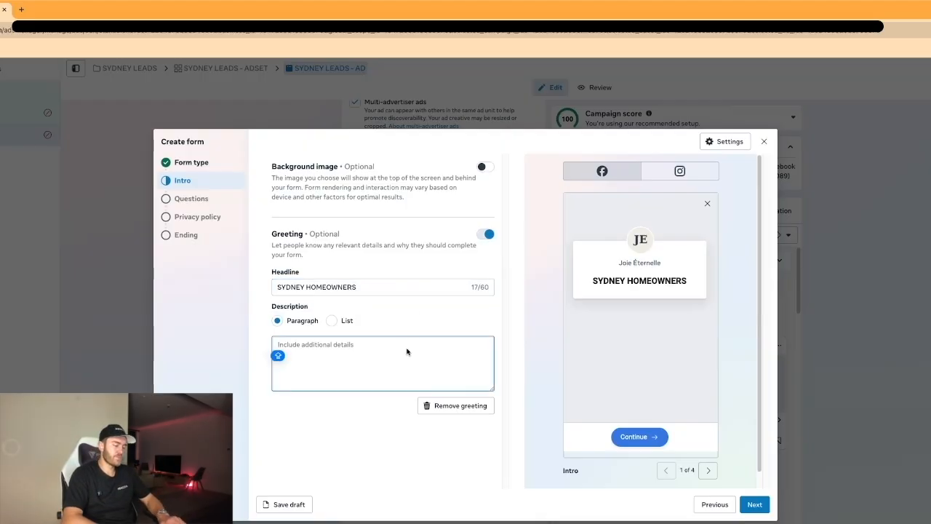
pyautogui.write('-')
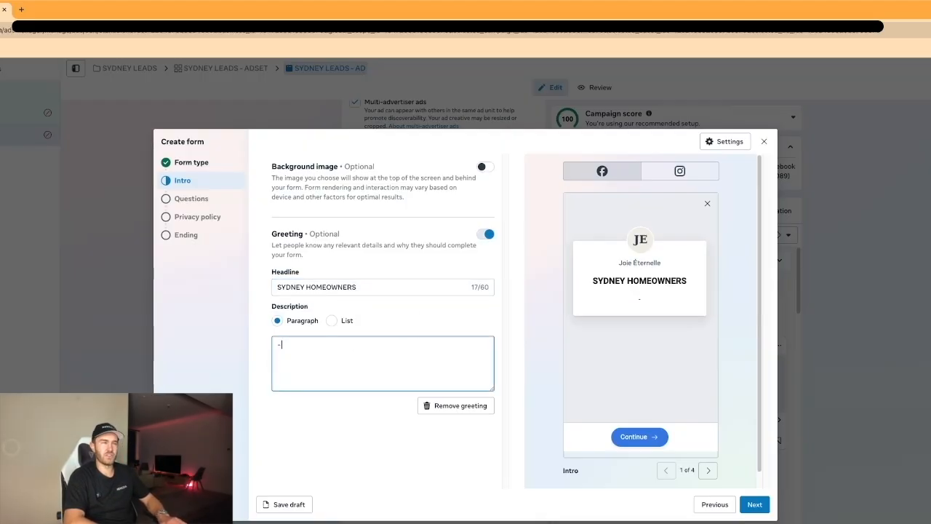
pyautogui.press('BackSpace')
pyautogui.write('Hot Water Cylinder Services  Leak Detection and Pipe Repairs:  Blocked Drain Clearing:')
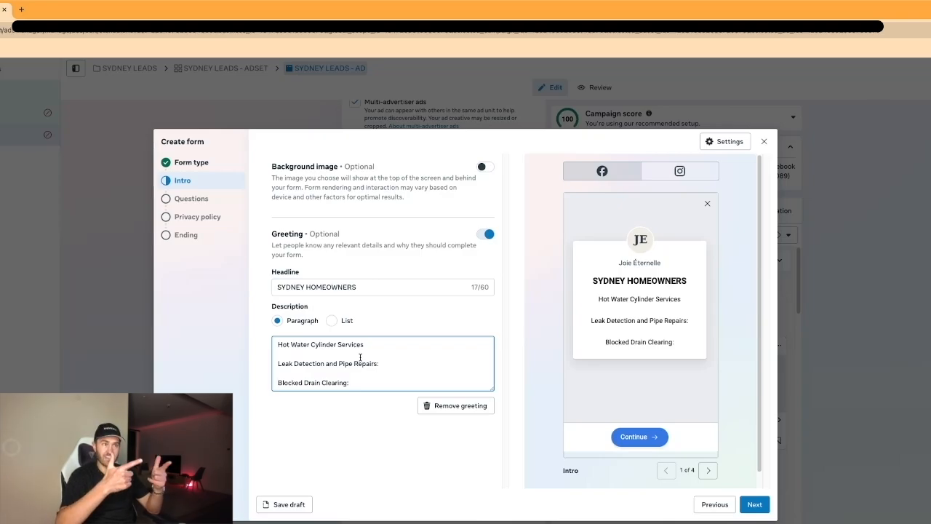
pyautogui.click(677, 177)
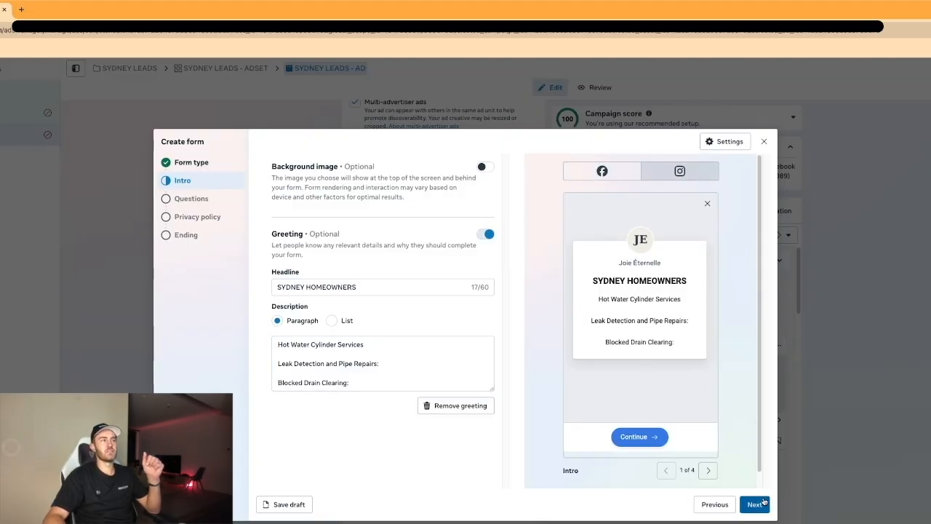
pyautogui.click(762, 500)
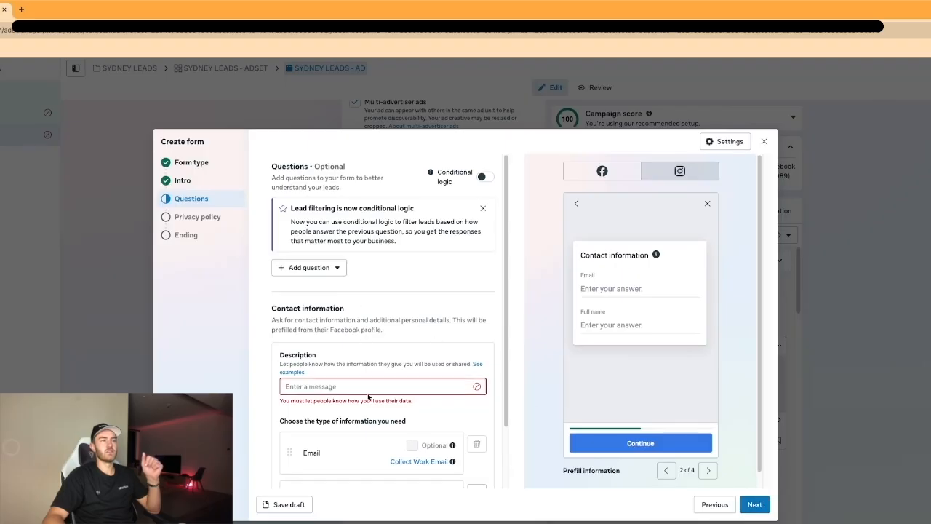
# - Write "Fill out the form attached" as the description of the form's contact information section
pyautogui.scroll(-1, 368, 396)
pyautogui.scroll(-1, 354, 364)
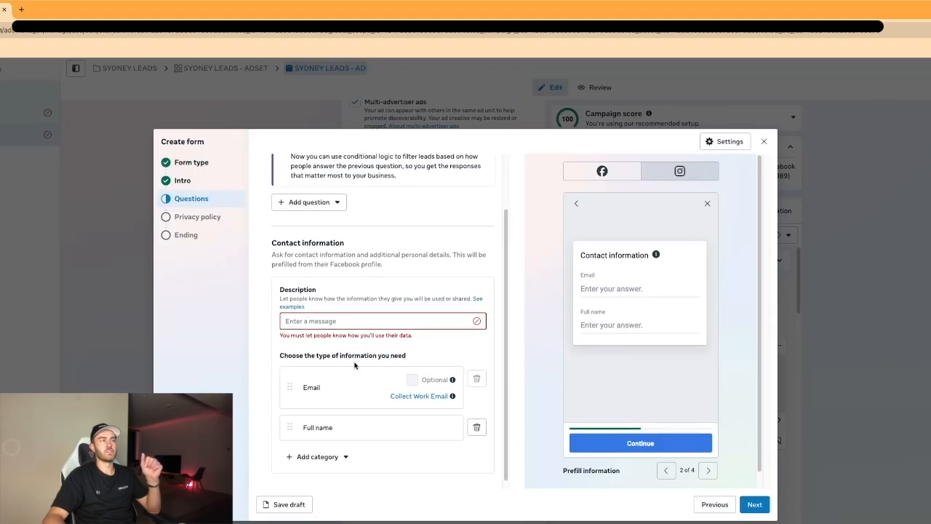
pyautogui.click(333, 319)
pyautogui.write('Fill out the form attached')
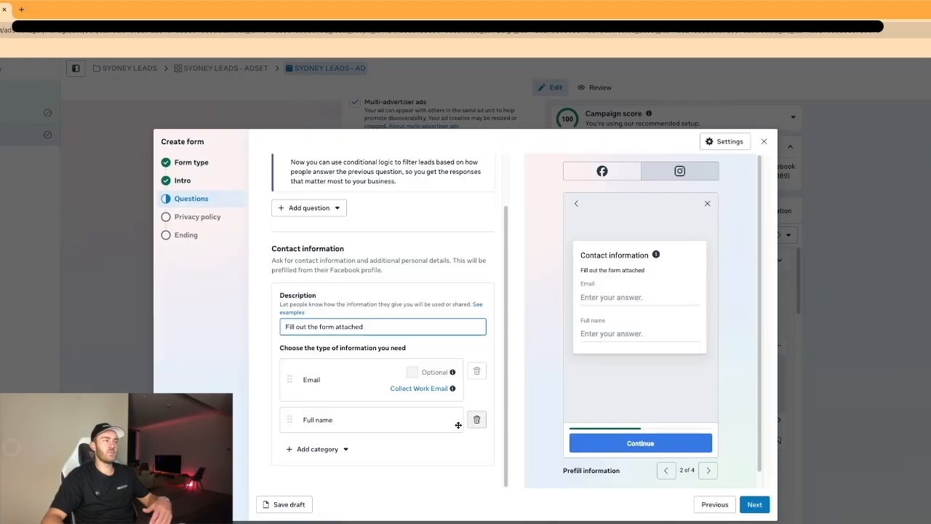
# - Remove the Full name field from the contact information, add a Phone number field, and delete the Email field
pyautogui.click(317, 448)
pyautogui.moveTo(327, 352)
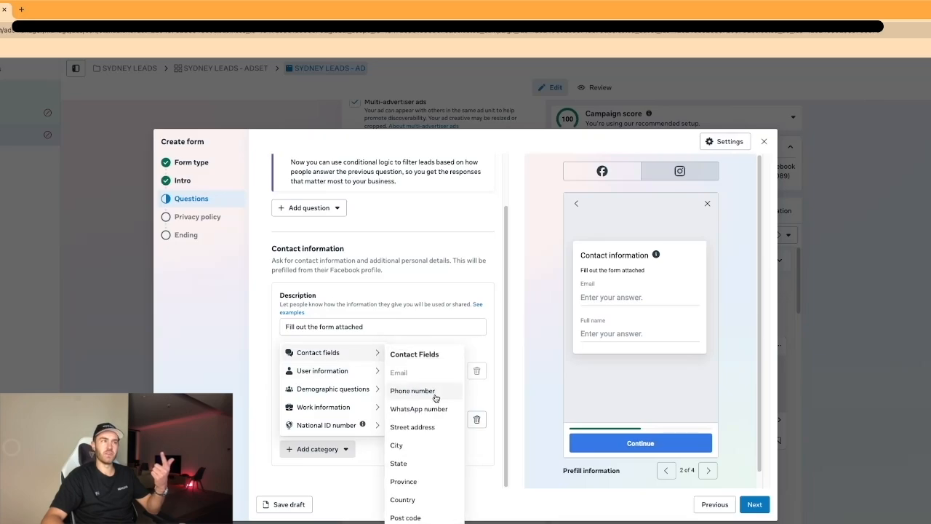
pyautogui.click(409, 305)
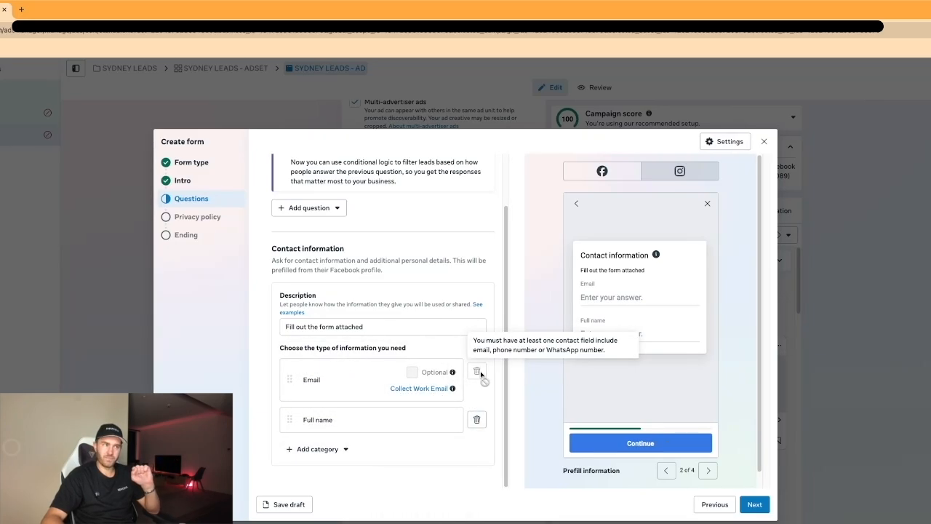
pyautogui.click(477, 420)
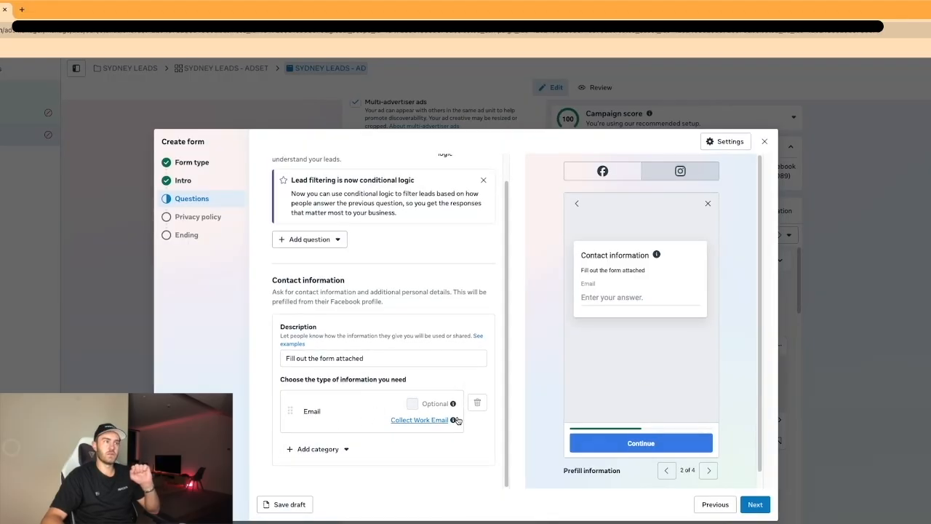
pyautogui.click(336, 449)
pyautogui.moveTo(325, 355)
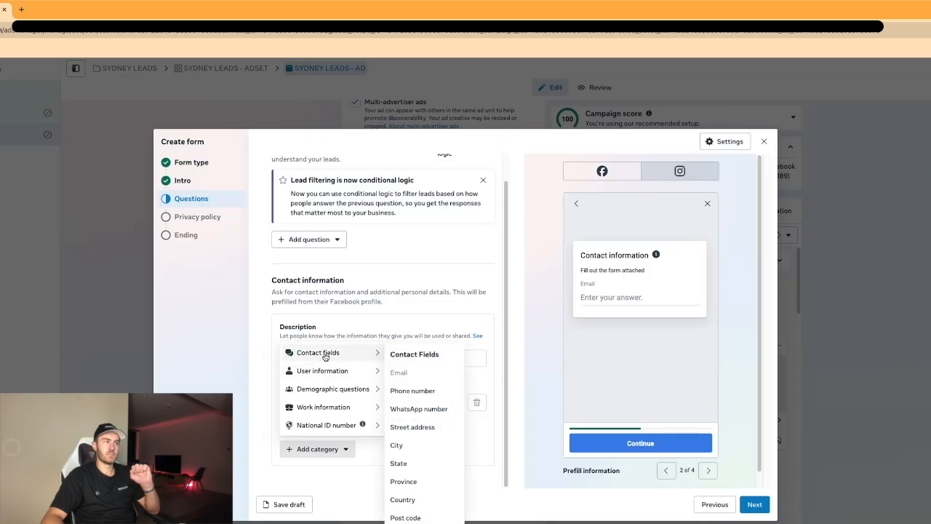
pyautogui.click(436, 398)
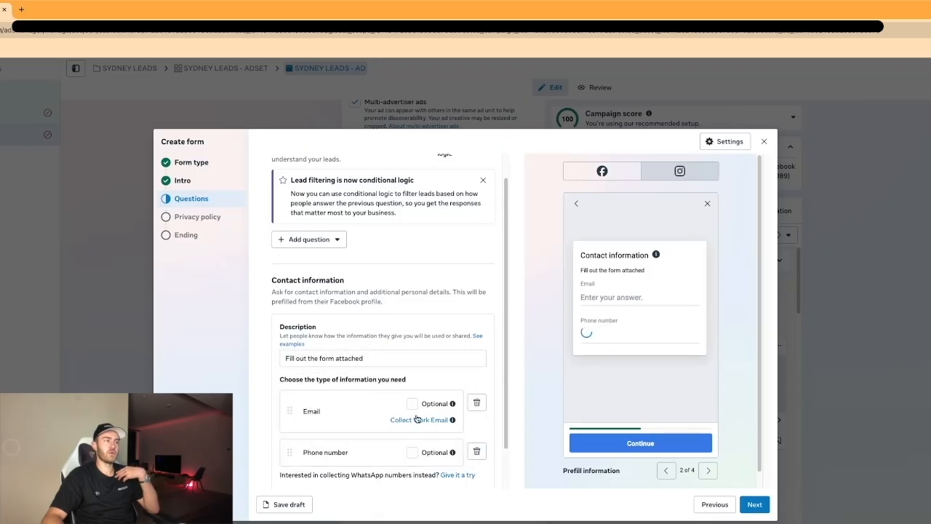
pyautogui.click(477, 403)
# - Add a Full name field to the contact information and place it above the Phone number field
pyautogui.click(309, 449)
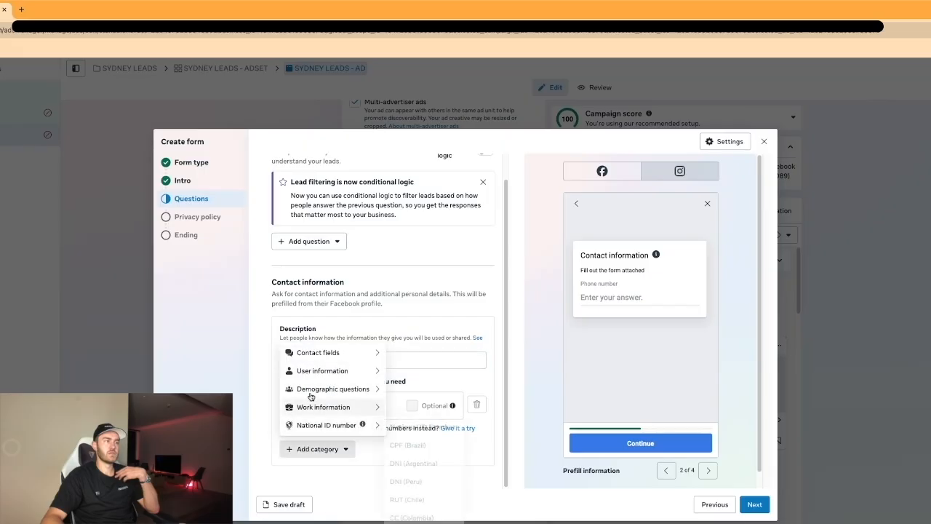
pyautogui.moveTo(341, 388)
pyautogui.moveTo(367, 372)
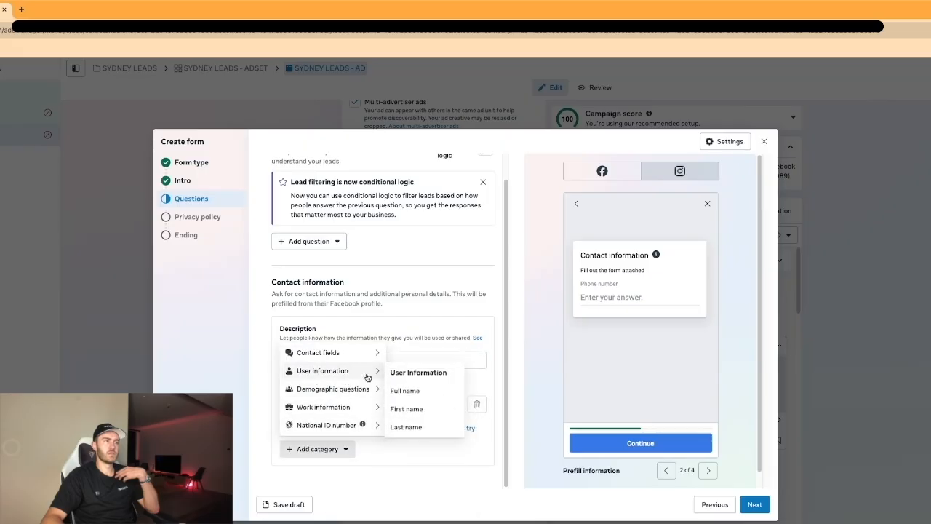
pyautogui.click(426, 393)
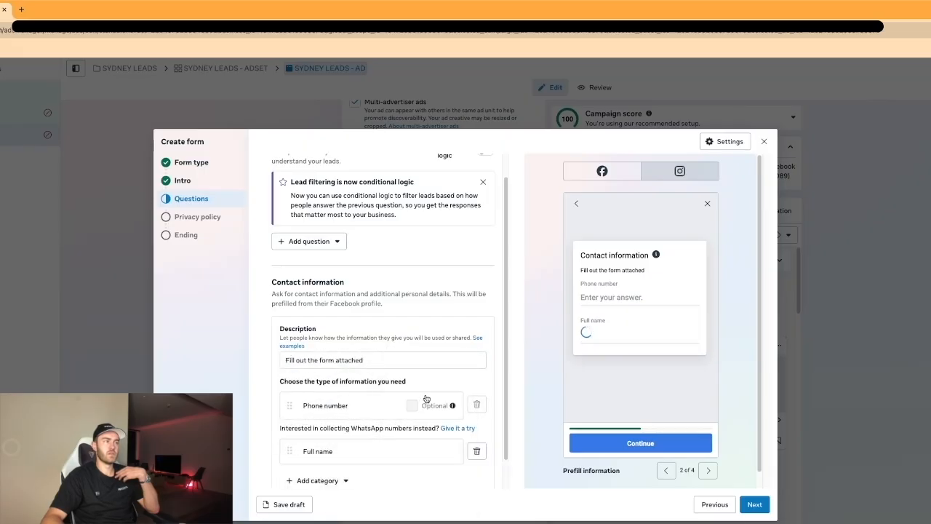
pyautogui.scroll(-1, 338, 433)
pyautogui.moveTo(288, 435); pyautogui.dragTo(295, 387)
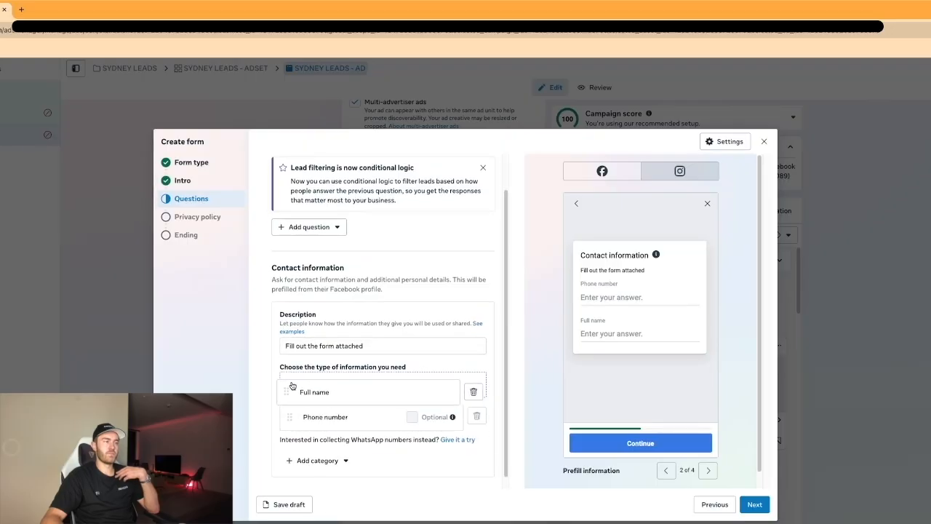
# - Review the demographic, work information, National ID number and contact field options available for the contact information
pyautogui.click(313, 466)
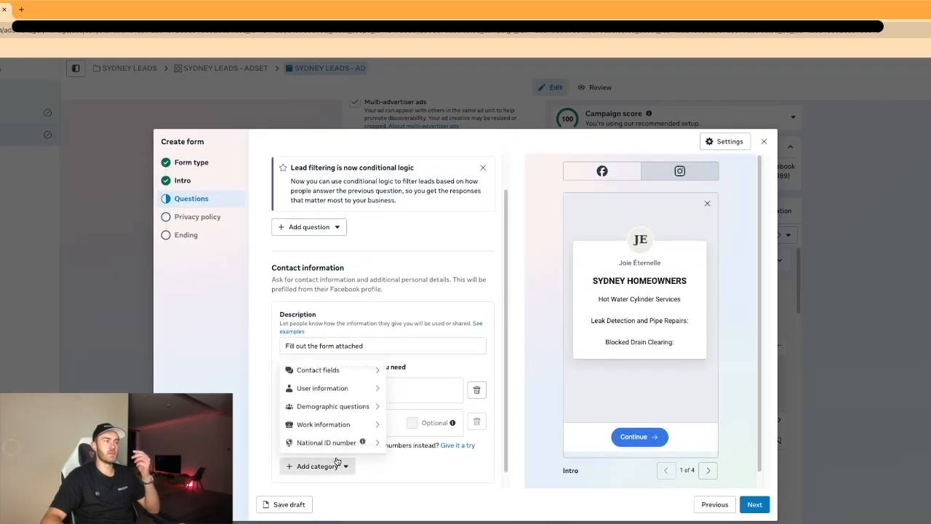
pyautogui.moveTo(322, 403)
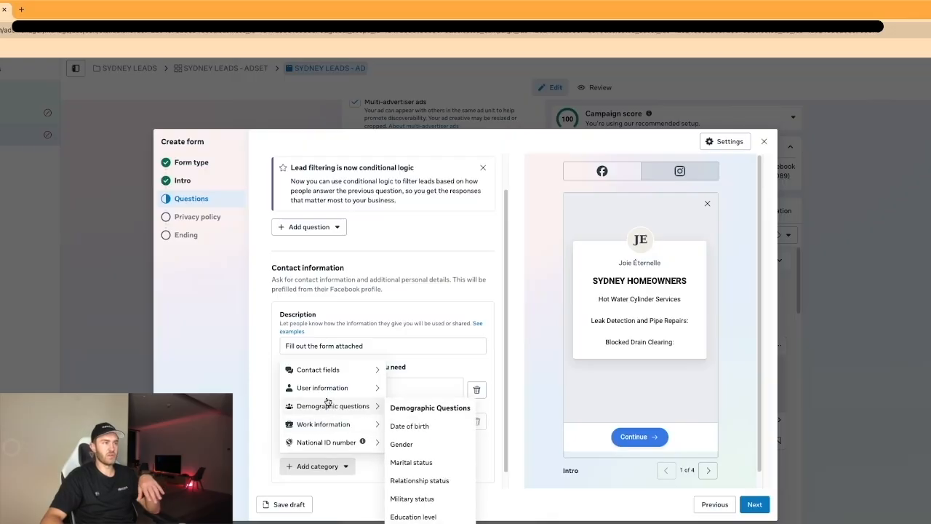
pyautogui.moveTo(328, 428)
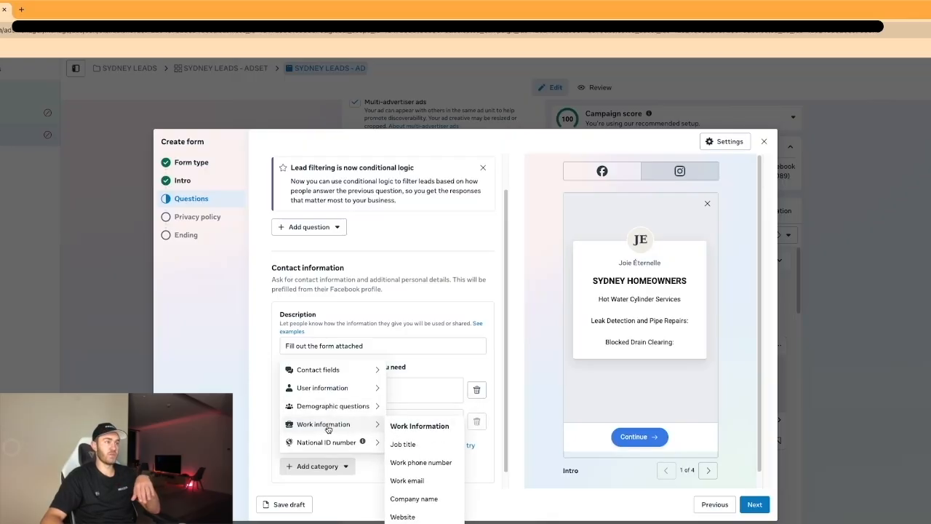
pyautogui.moveTo(331, 445)
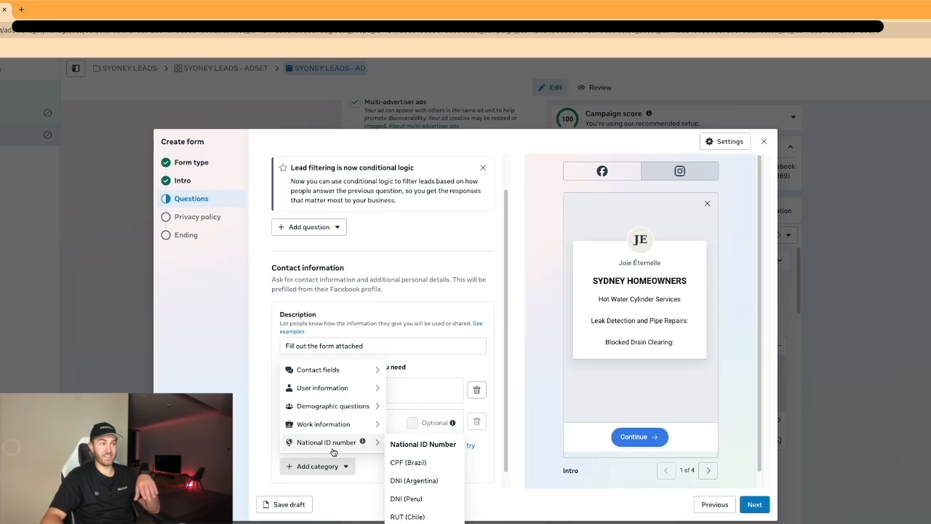
pyautogui.moveTo(331, 373)
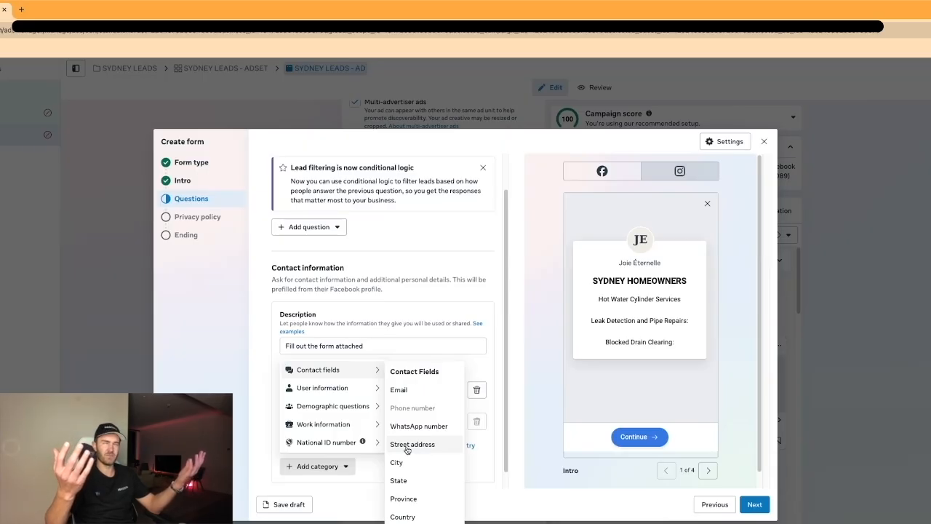
pyautogui.scroll(-1, 372, 356)
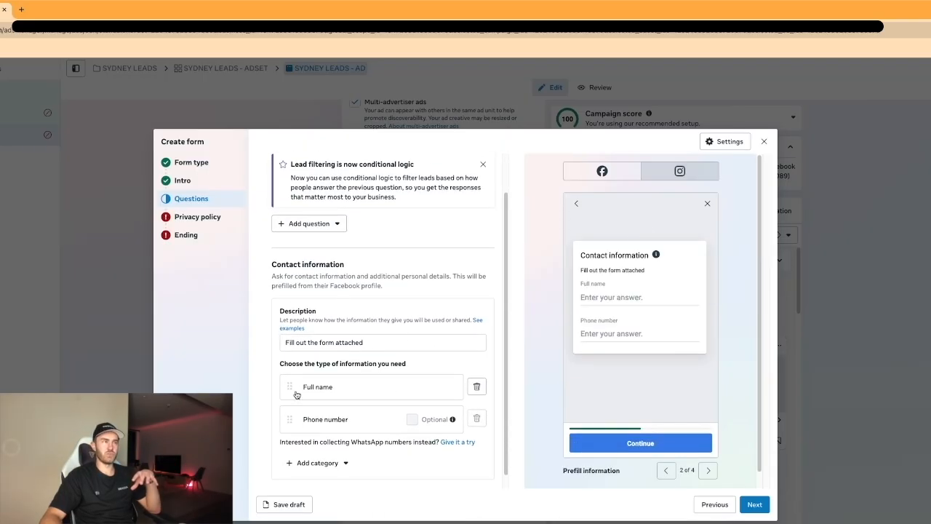
# - Add a multiple choice question reading "Timeline on beginning your project" and correct its spelling
pyautogui.scroll(1, 325, 253)
pyautogui.click(322, 266)
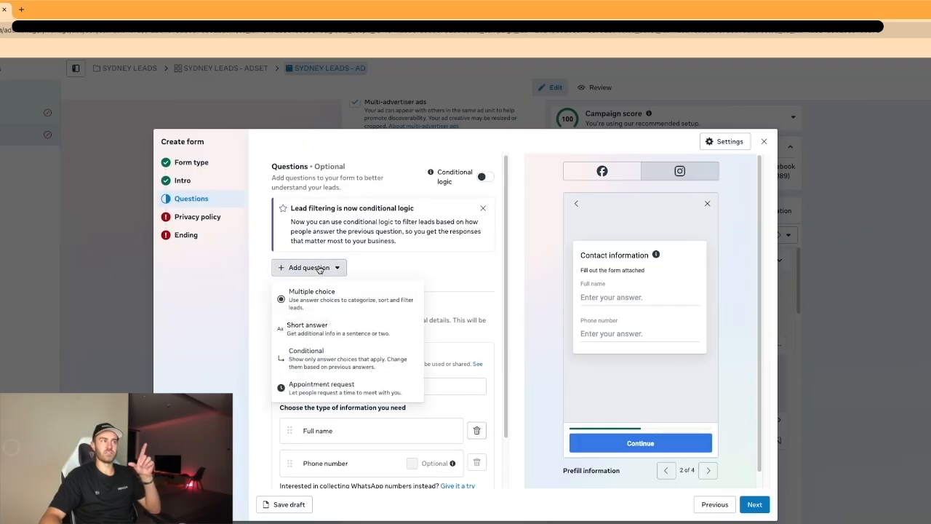
pyautogui.click(354, 297)
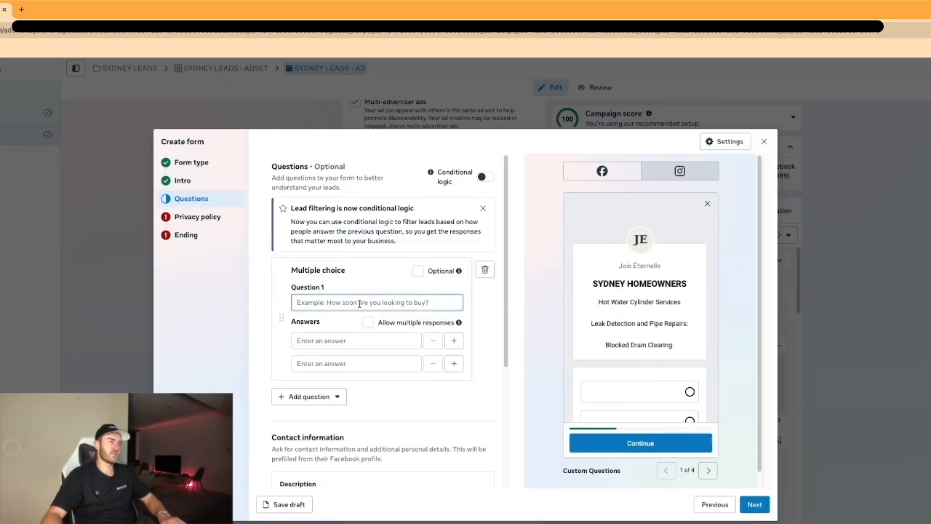
pyautogui.write('Timeline on')
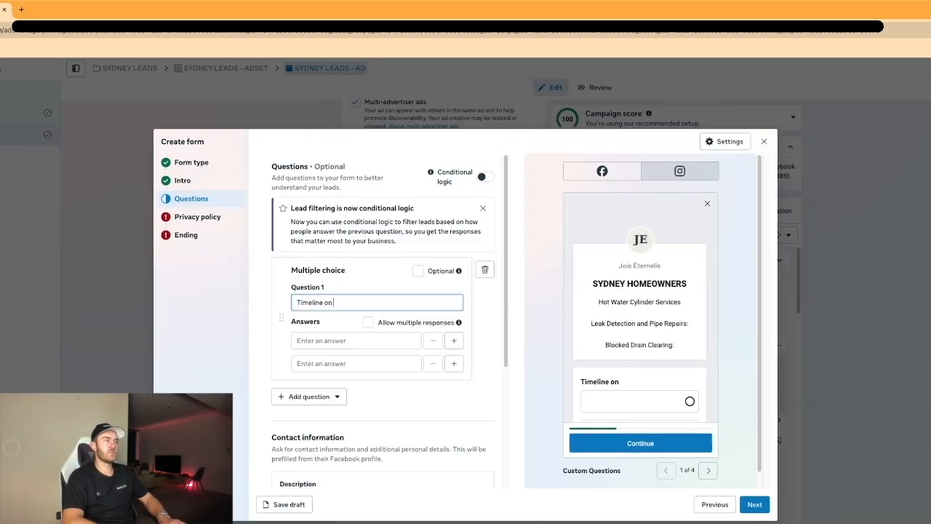
pyautogui.write(' beginn')
pyautogui.press('BackSpace')
pyautogui.press('BackSpace')
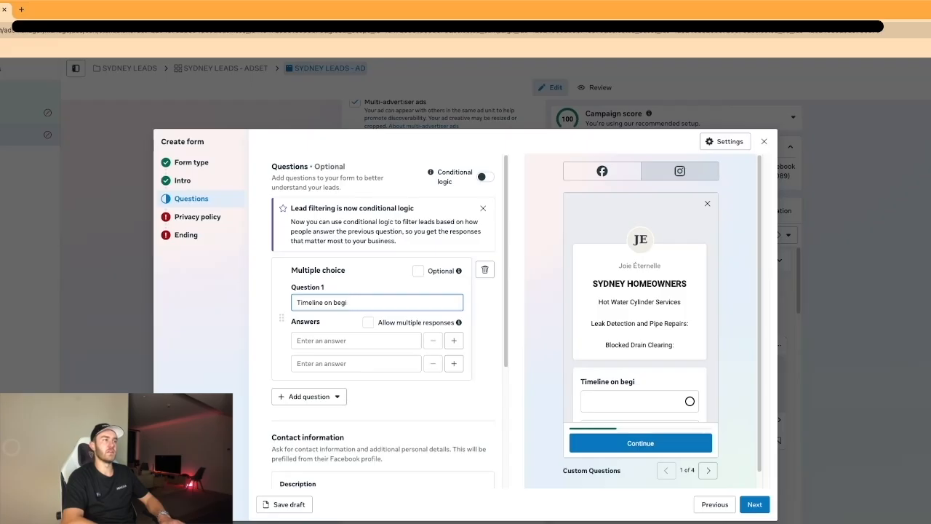
pyautogui.write('gining your project')
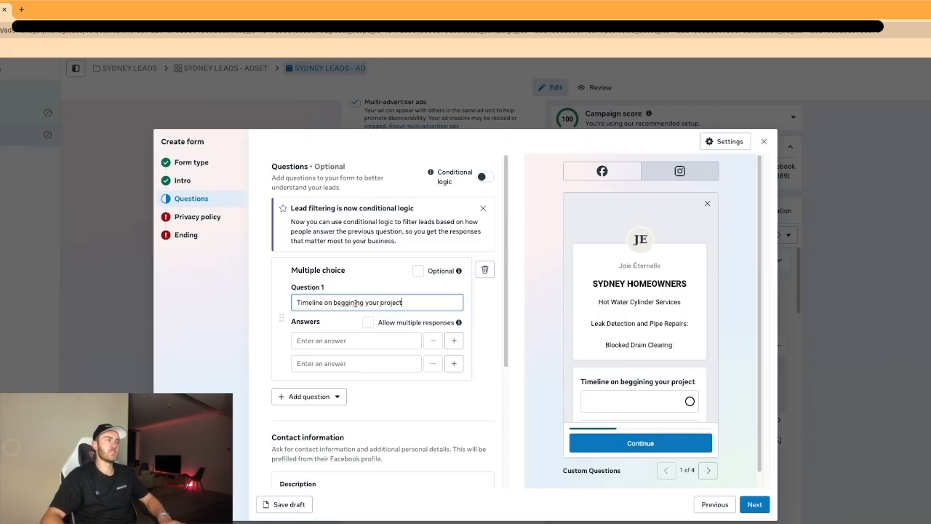
pyautogui.rightClick(358, 302)
pyautogui.click(377, 308)
# - Give the timeline question the answers ASAP, Next 30 days, 1 - 3 months and Not sure, and check them in the form preview
pyautogui.click(353, 340)
pyautogui.write('ASAP')
pyautogui.click(340, 369)
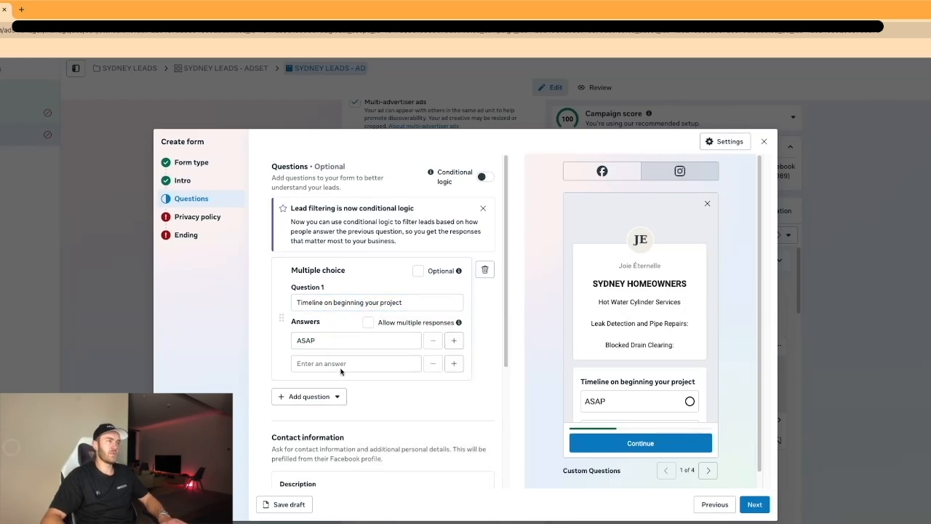
pyautogui.write('Next 30 days')
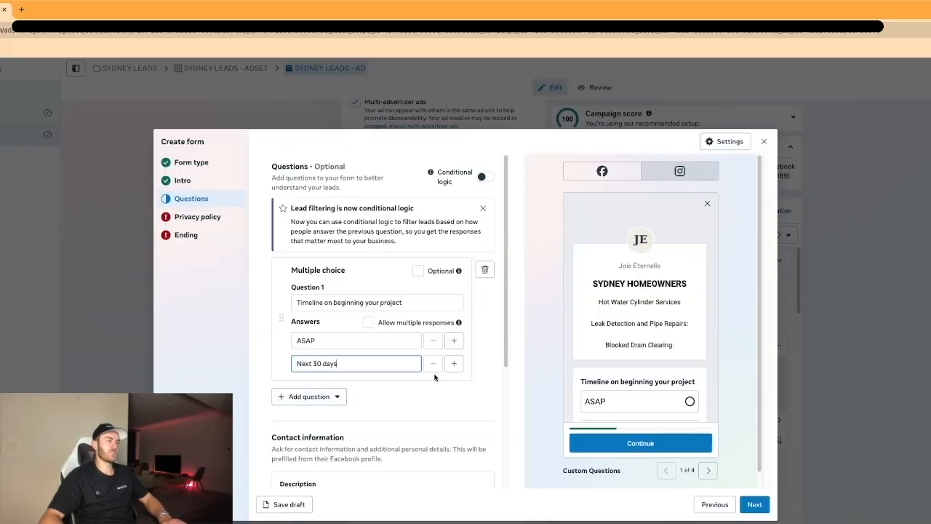
pyautogui.click(454, 363)
pyautogui.click(355, 385)
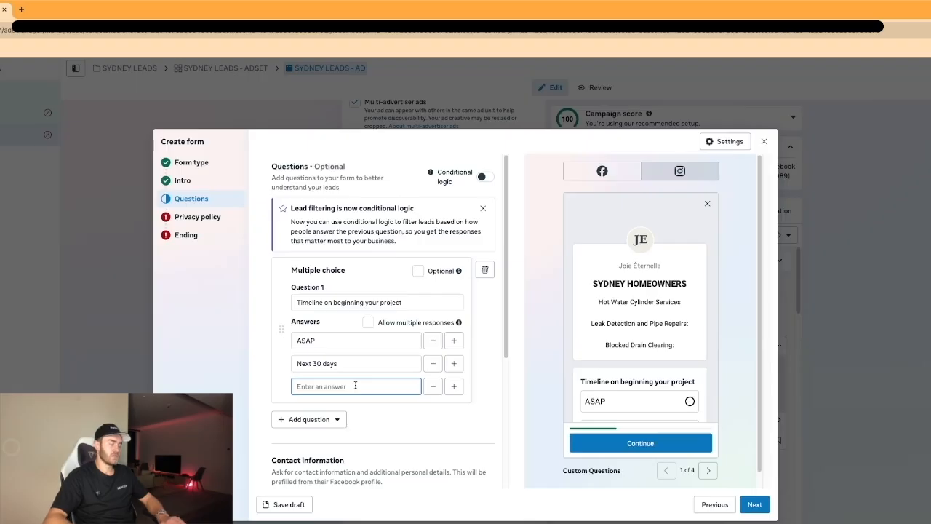
pyautogui.write('1 - 3 months')
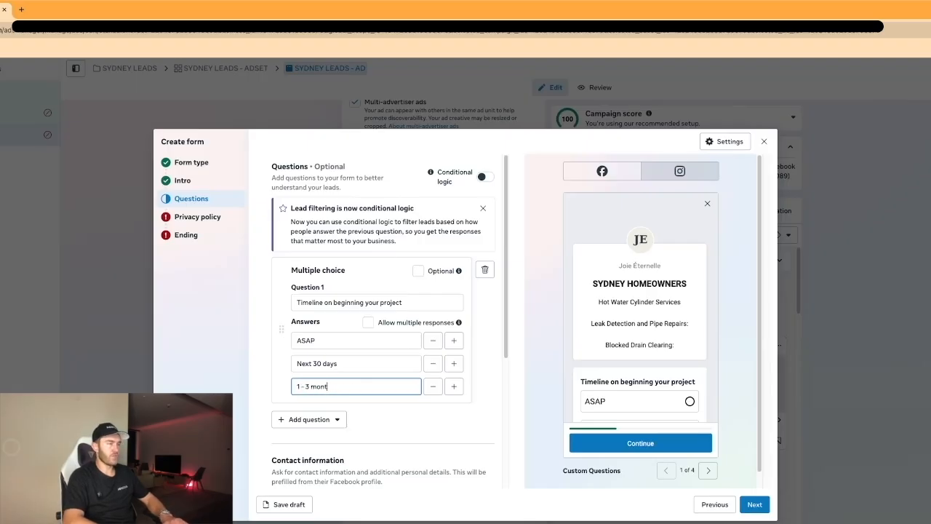
pyautogui.click(454, 386)
pyautogui.click(376, 409)
pyautogui.write('Not sure')
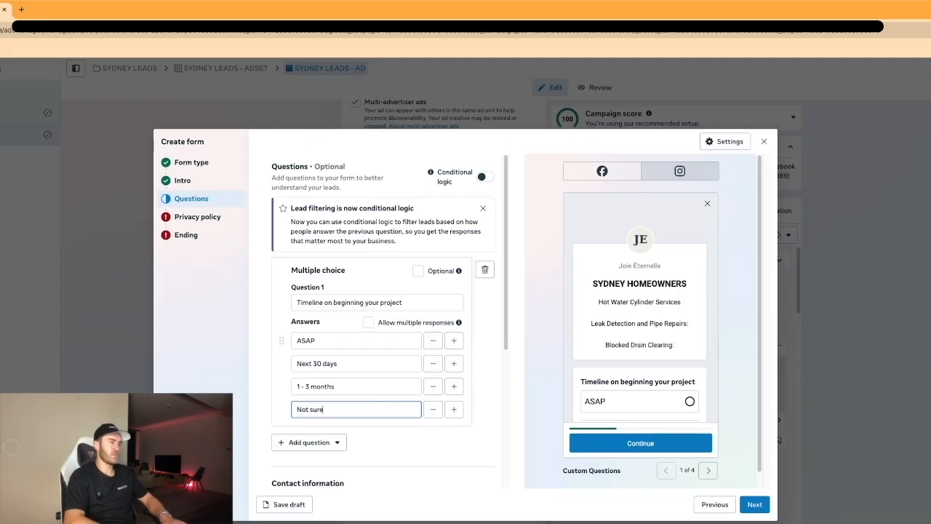
pyautogui.scroll(-2, 677, 315)
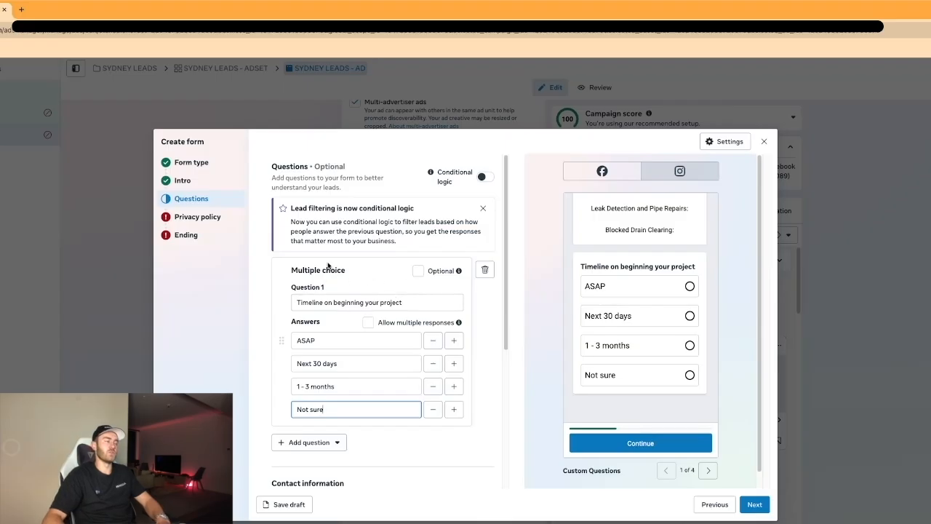
# - Add a second multiple choice question reading "Budget?"
pyautogui.click(307, 442)
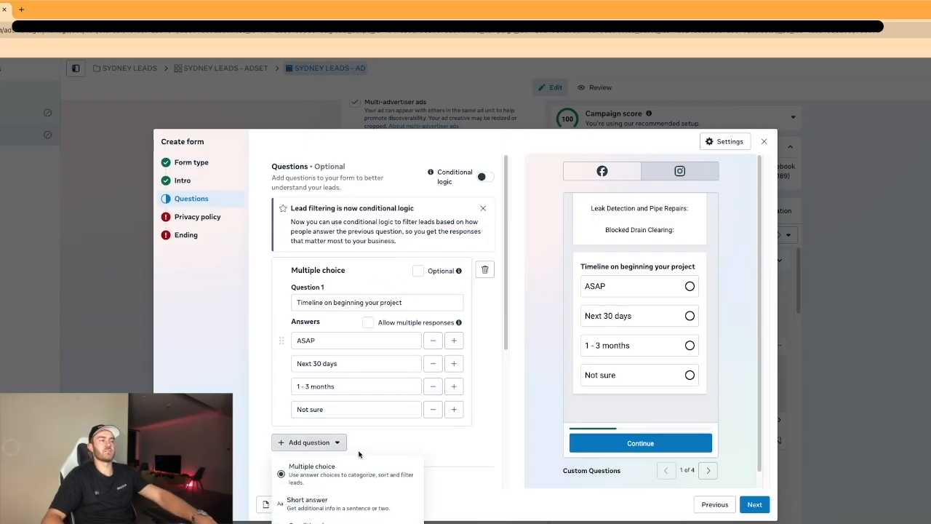
pyautogui.click(364, 471)
pyautogui.write('Budget?')
pyautogui.press('Tab')
# - Give the budget question the answers $10k or less, $10 - $20k, $20k - $50k and $50k +, and continue to the privacy policy
pyautogui.write('$10k or less')
pyautogui.press('Tab')
pyautogui.write('$10 - ')
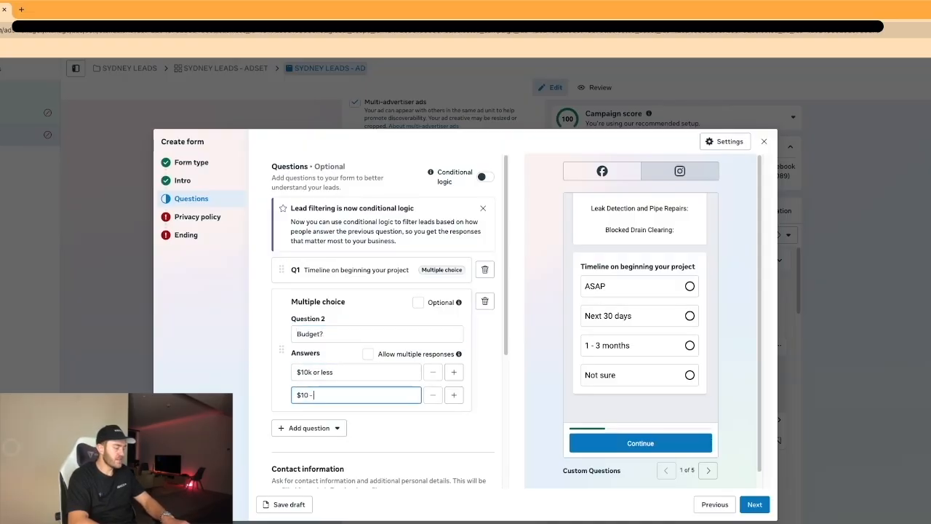
pyautogui.write('$20k')
pyautogui.press('Tab')
pyautogui.write('$29')
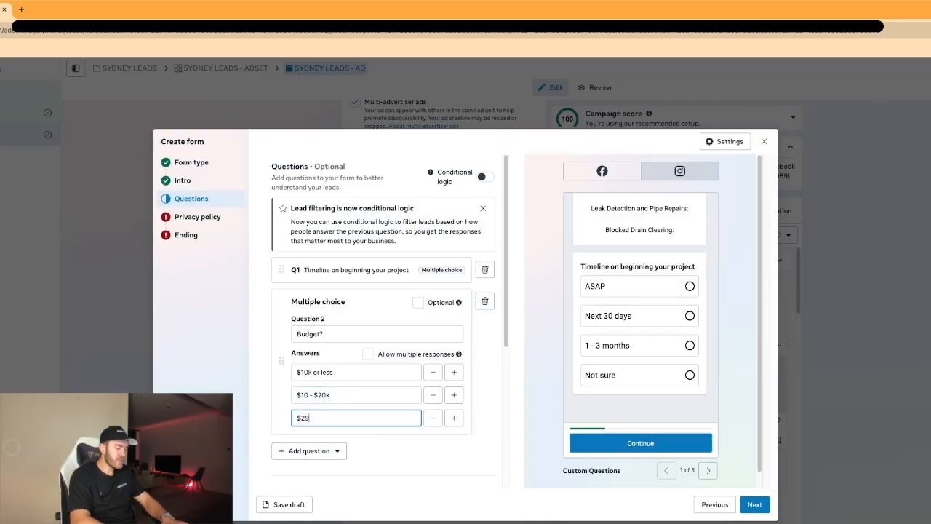
pyautogui.press('BackSpace')
pyautogui.write('0k - $50k')
pyautogui.press('Tab')
pyautogui.write('$50k +')
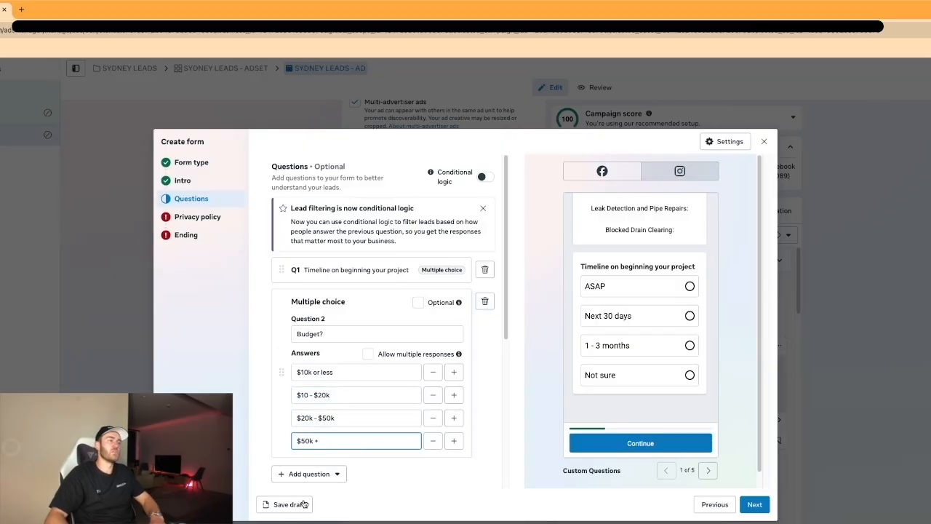
pyautogui.scroll(-1, 368, 436)
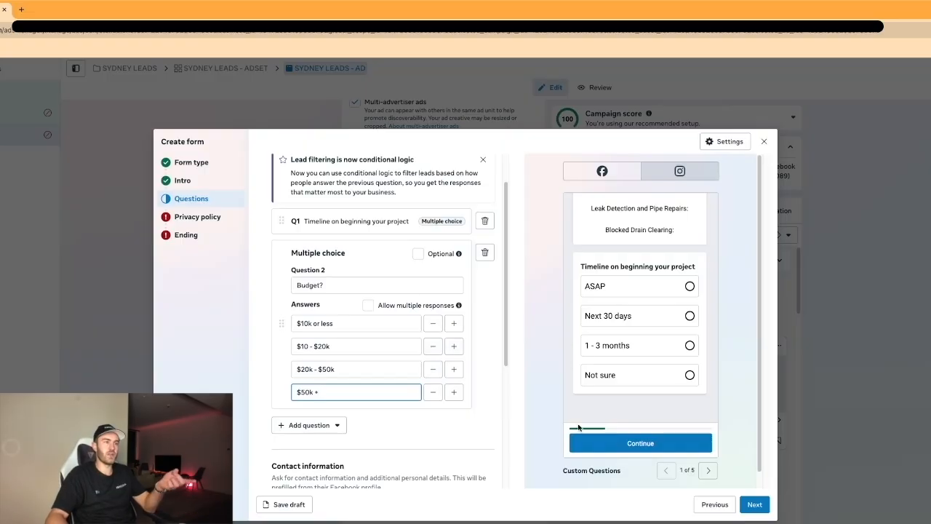
pyautogui.click(754, 504)
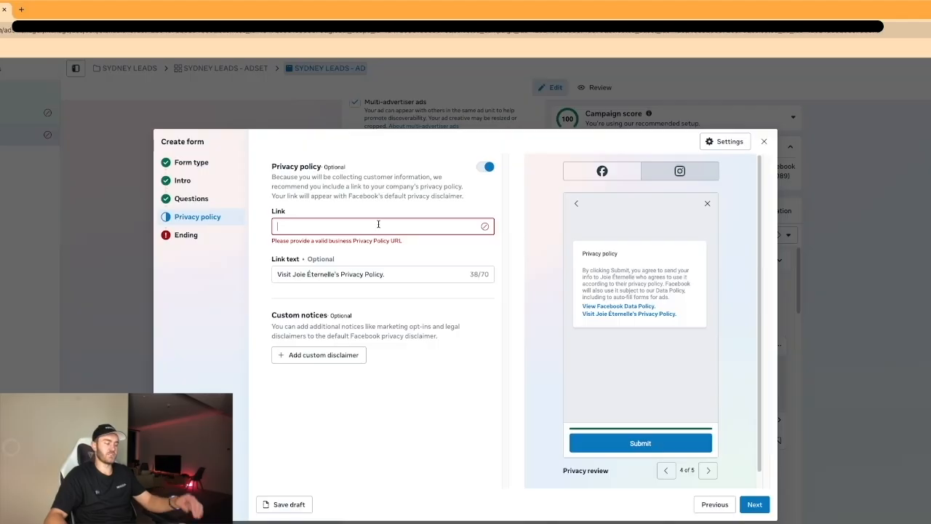
# - Search the web in a new browser tab for the Facebook privacy policy and open Meta's Privacy Policy page
pyautogui.hotkey('ctrl', 't')
pyautogui.write('faceb')
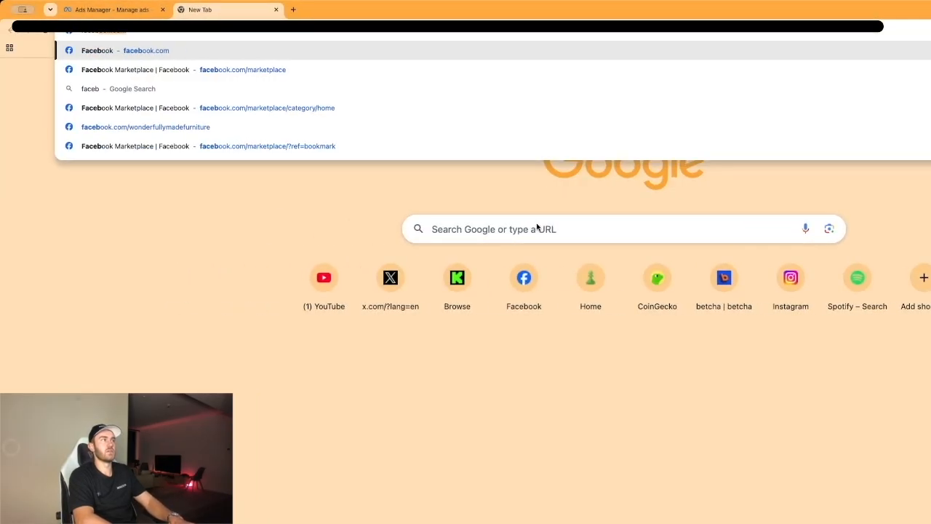
pyautogui.write('ook privacy b')
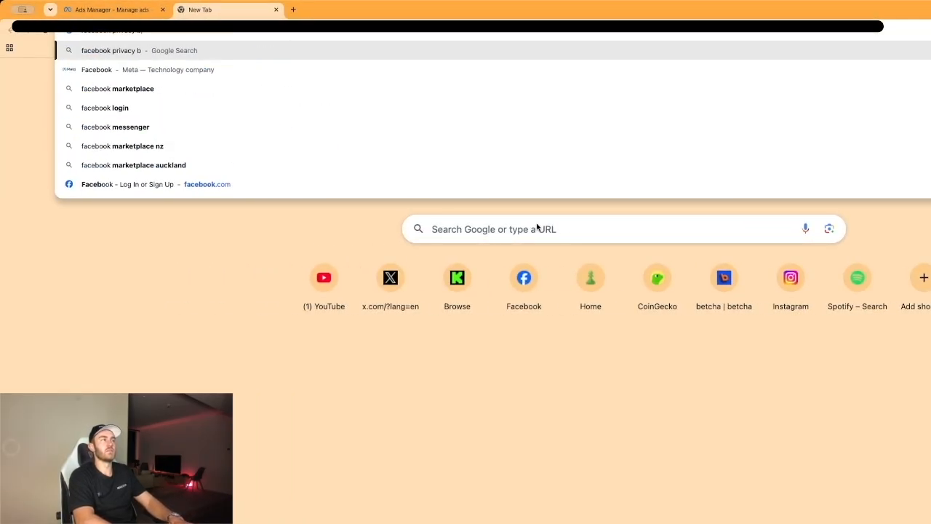
pyautogui.press('BackSpace')
pyautogui.write('plicy')
pyautogui.press('Return')
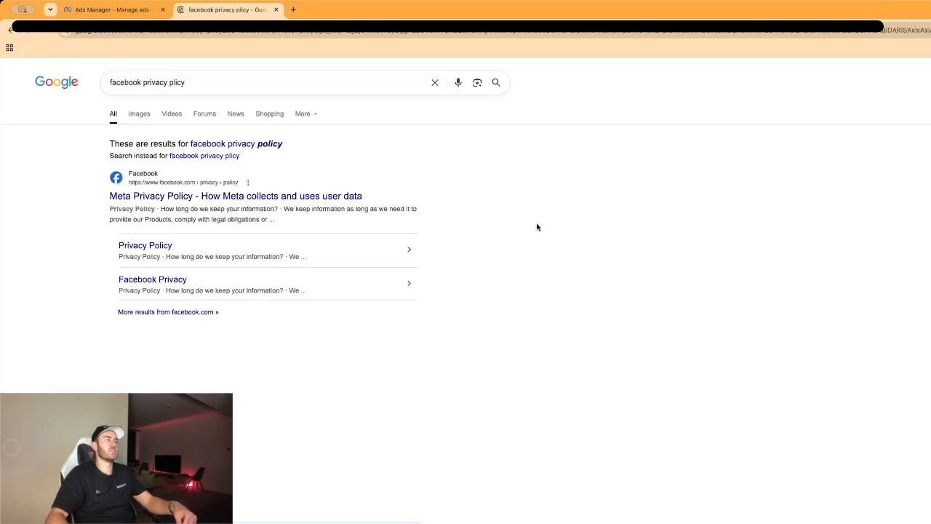
pyautogui.click(306, 196)
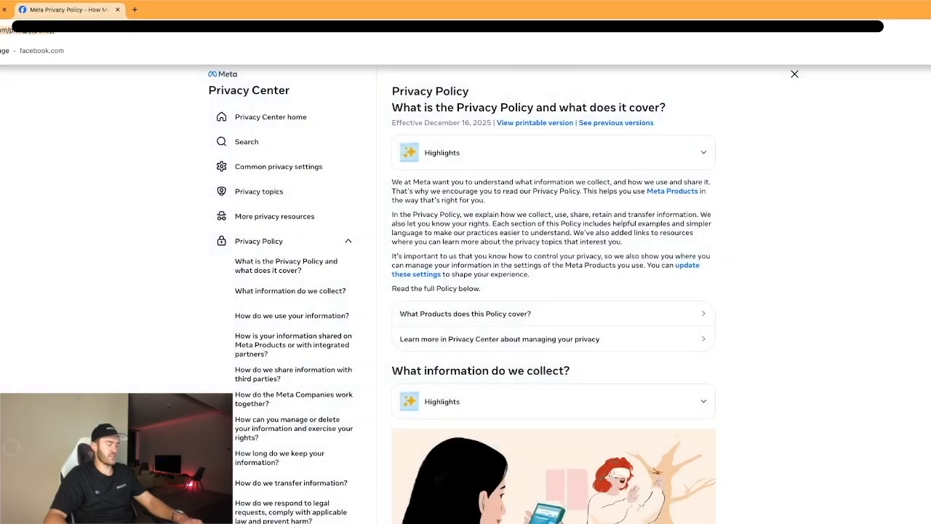
pyautogui.hotkey('ctrl', 'shift', 'Tab')
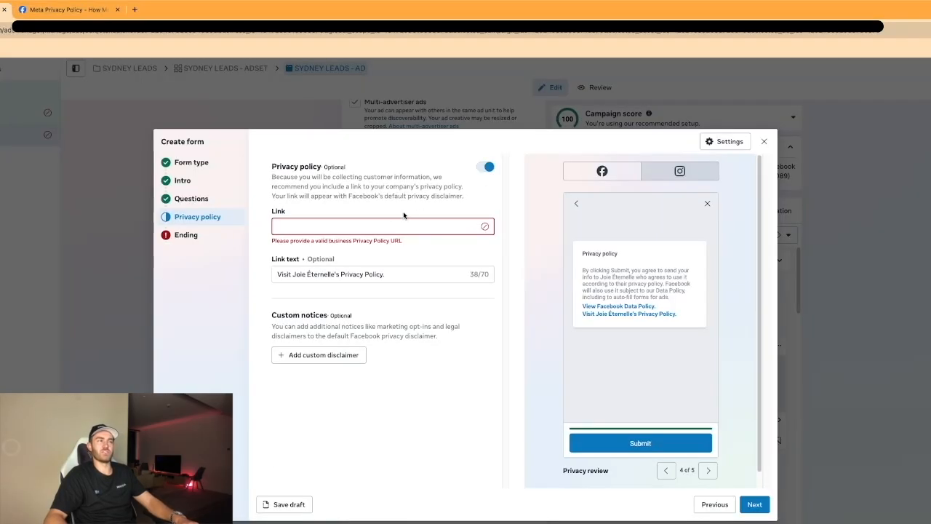
pyautogui.write('https://www.facebook.com/privacy/policy/')
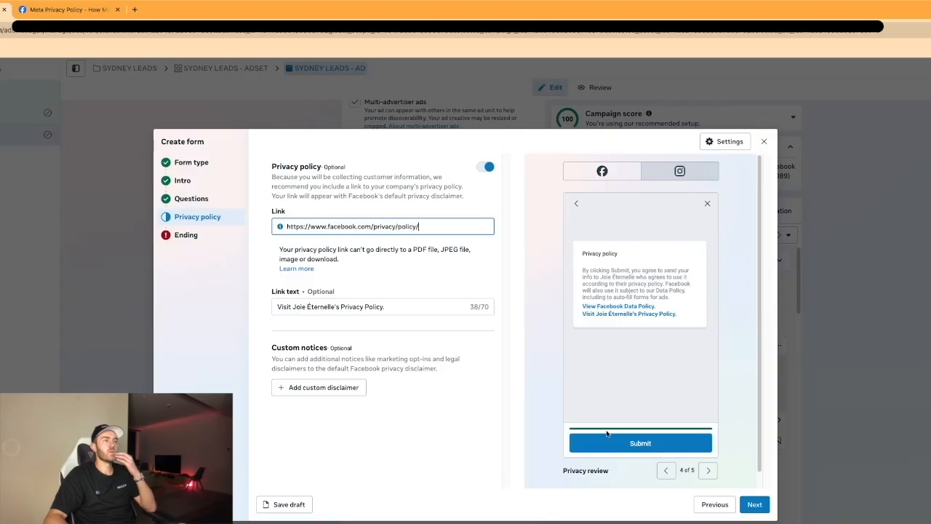
pyautogui.click(745, 504)
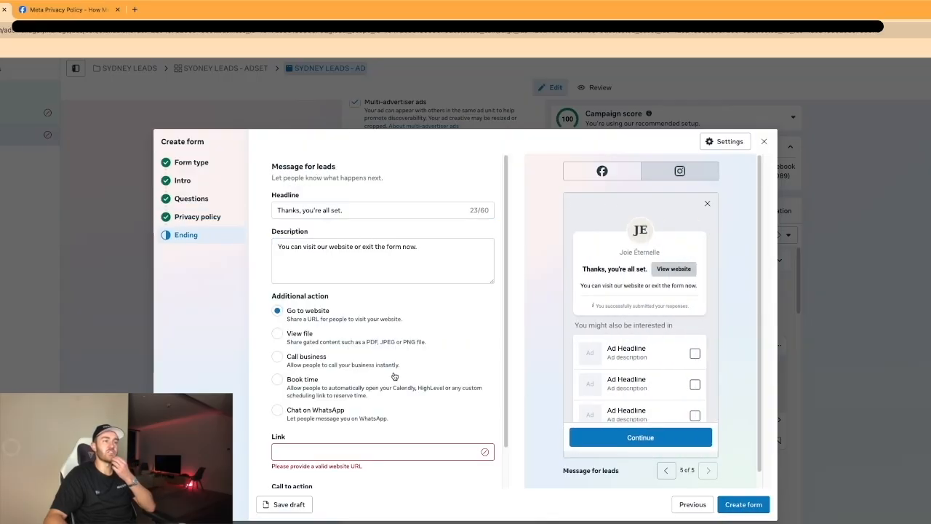
# - Try the Chat on WhatsApp, Book time, Call business, View file and Go to website additional actions for the ending
pyautogui.scroll(-1, 394, 374)
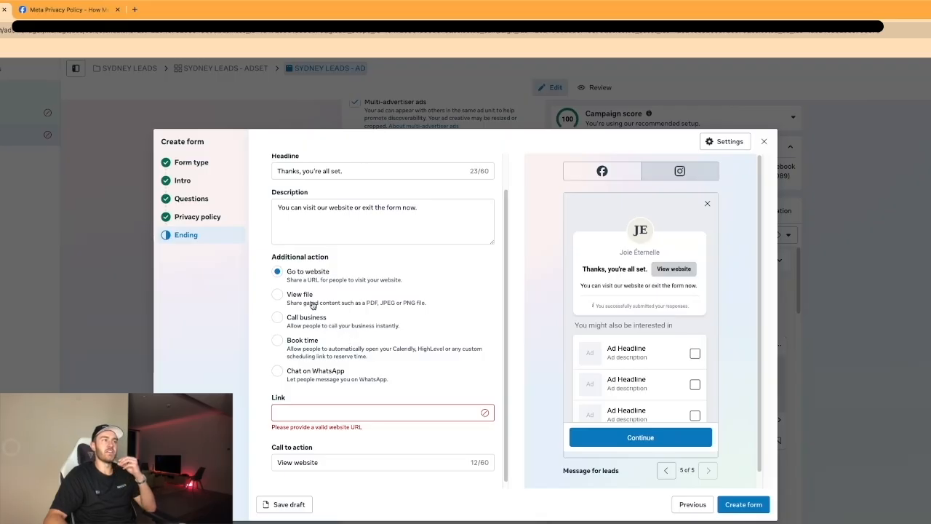
pyautogui.click(284, 373)
pyautogui.click(279, 342)
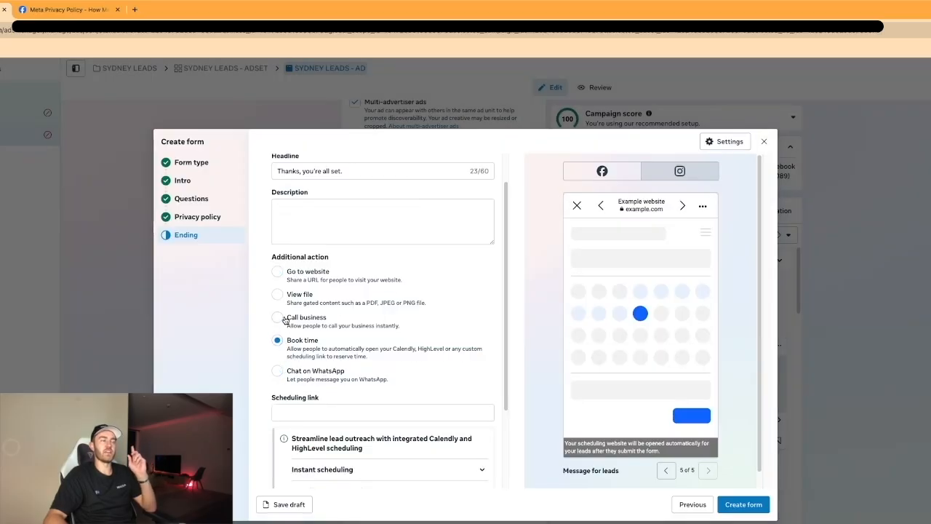
pyautogui.click(278, 318)
pyautogui.click(288, 306)
pyautogui.click(295, 285)
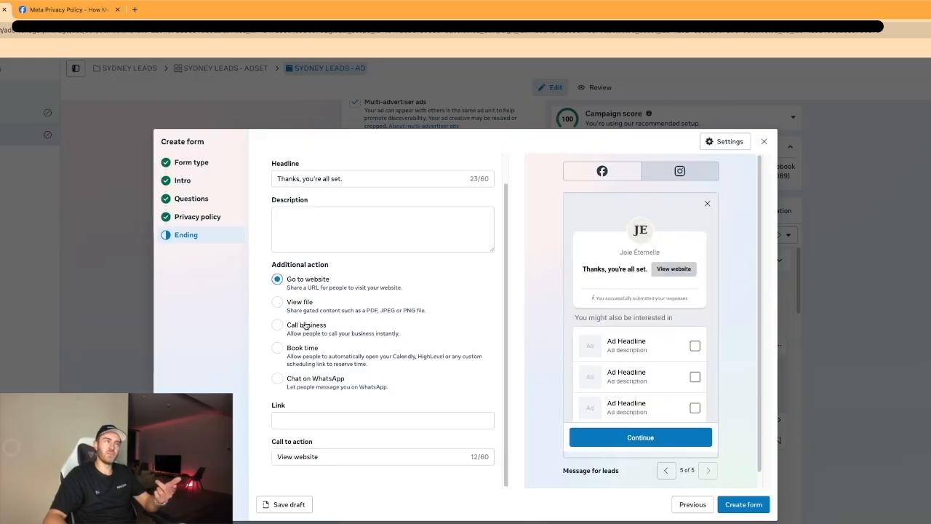
# - Set the ending's additional action to Call business with country code AU +61 and enter the business phone number
pyautogui.click(305, 326)
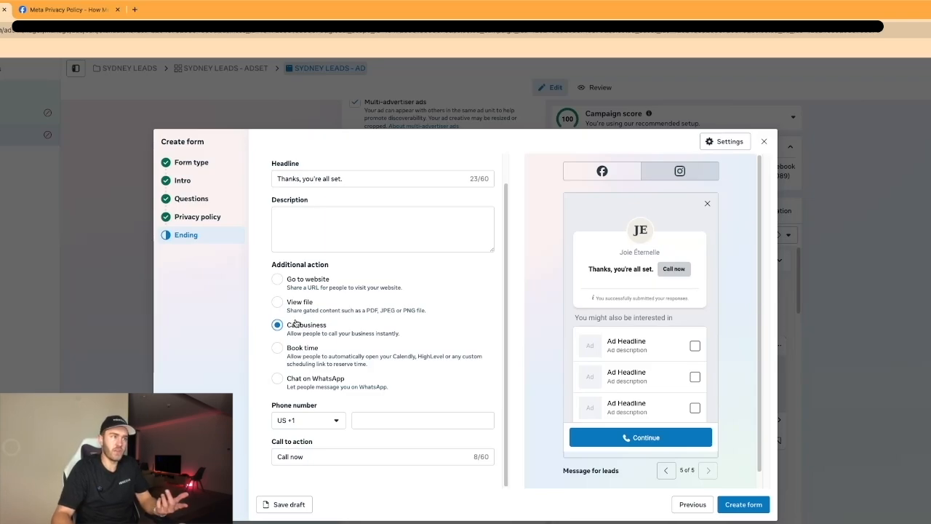
pyautogui.click(332, 424)
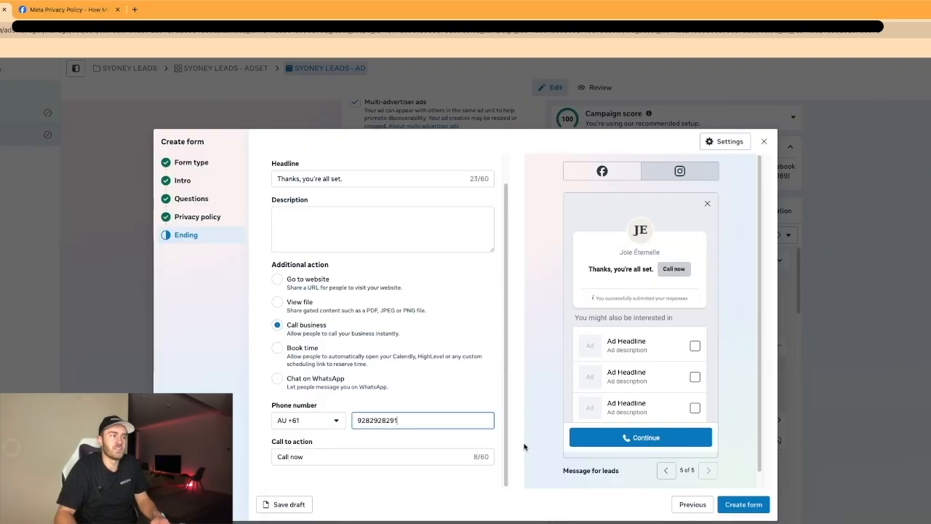
pyautogui.click(374, 455)
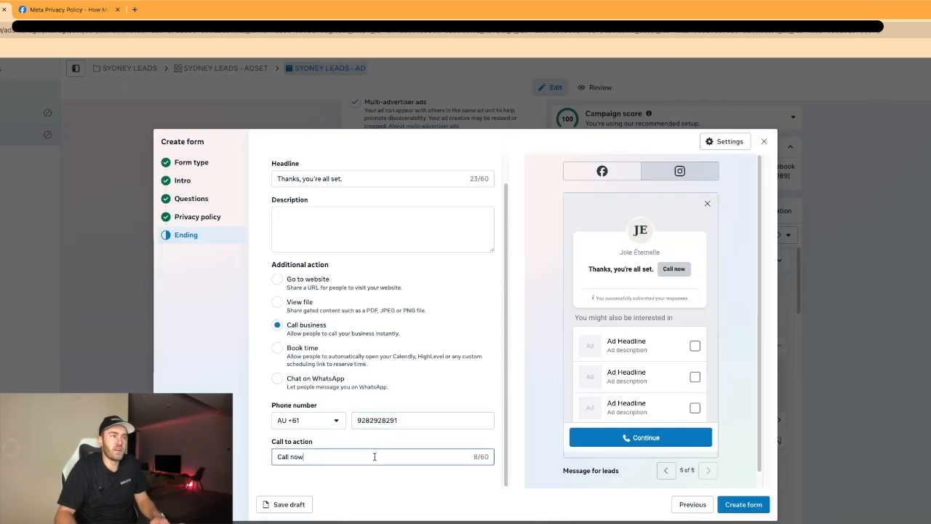
# - Begin the ending's description with "Thanks for filling out our lead form, our team will be in touch shortly."
pyautogui.scroll(1, 379, 313)
pyautogui.click(337, 266)
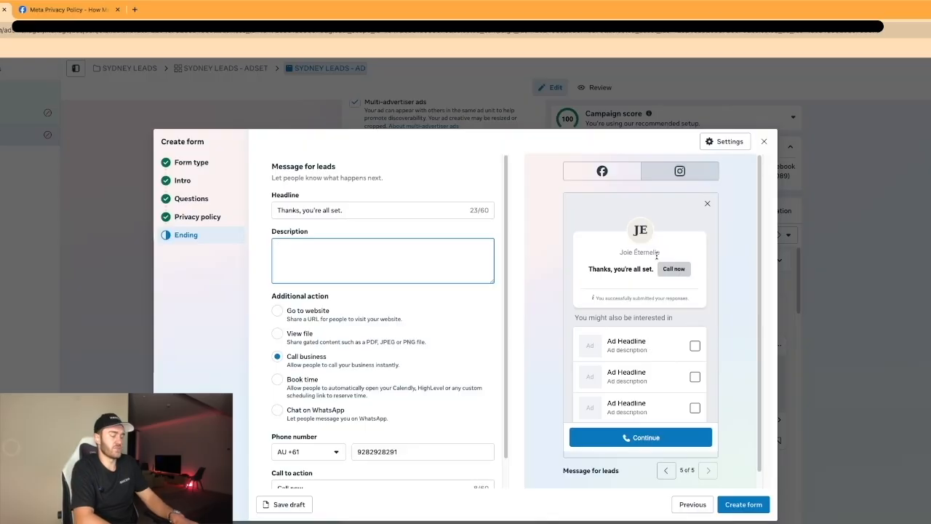
pyautogui.write('Thanks for fuilling out our lead form, out ream')
pyautogui.press('BackSpace')
pyautogui.press('BackSpace')
pyautogui.press('BackSpace')
pyautogui.press('BackSpace')
pyautogui.press('BackSpace')
pyautogui.press('BackSpace')
pyautogui.write('r team will be in touch shou')
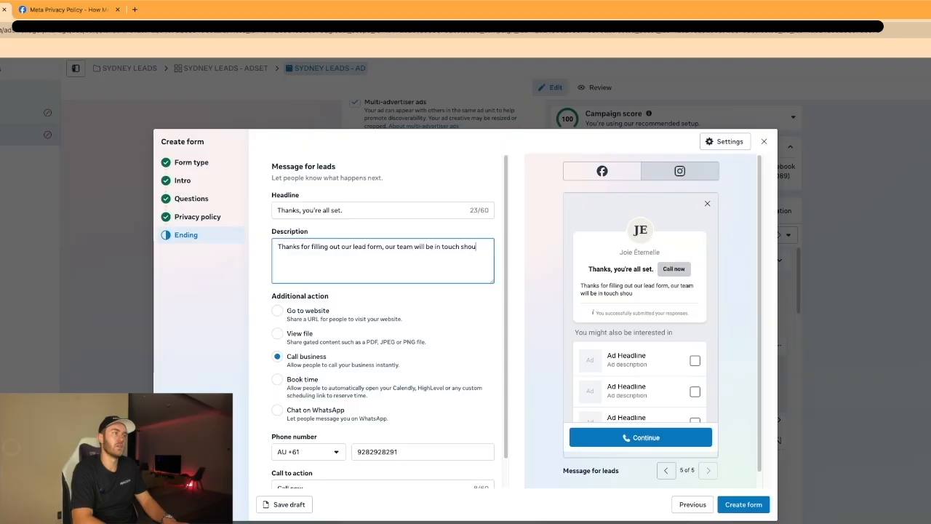
pyautogui.press('BackSpace')
pyautogui.write('rt!')
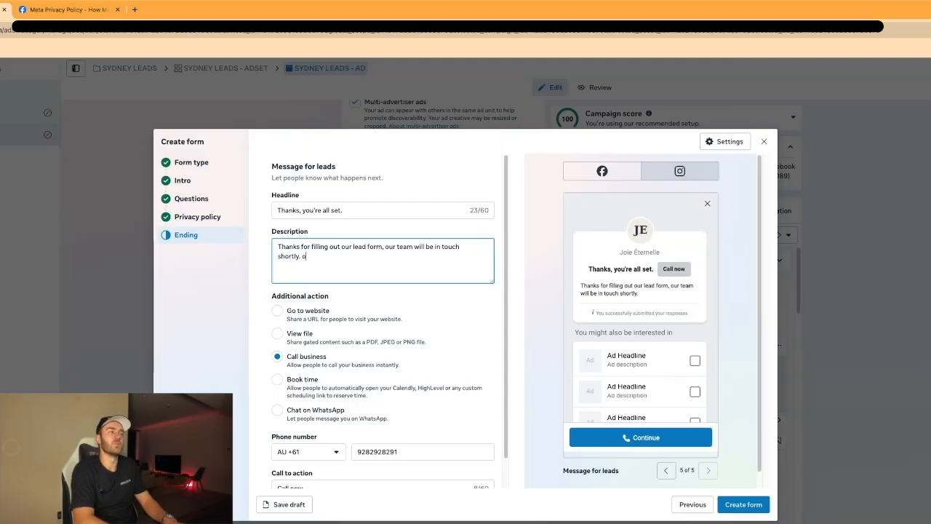
# - Add the sentence "You will get $150 off your quote from this ad :)" to the ending's description
pyautogui.press('BackSpace')
pyautogui.write('You will get')
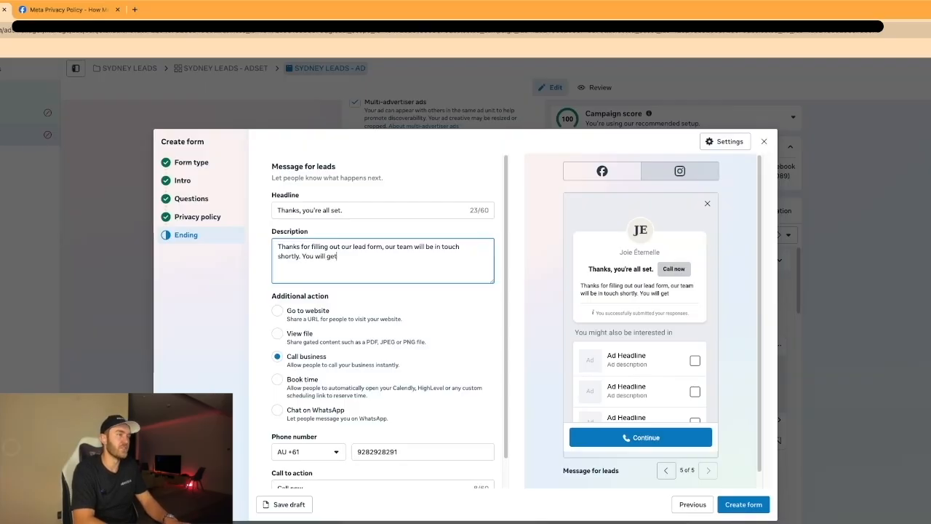
pyautogui.write(' $150 off your quote')
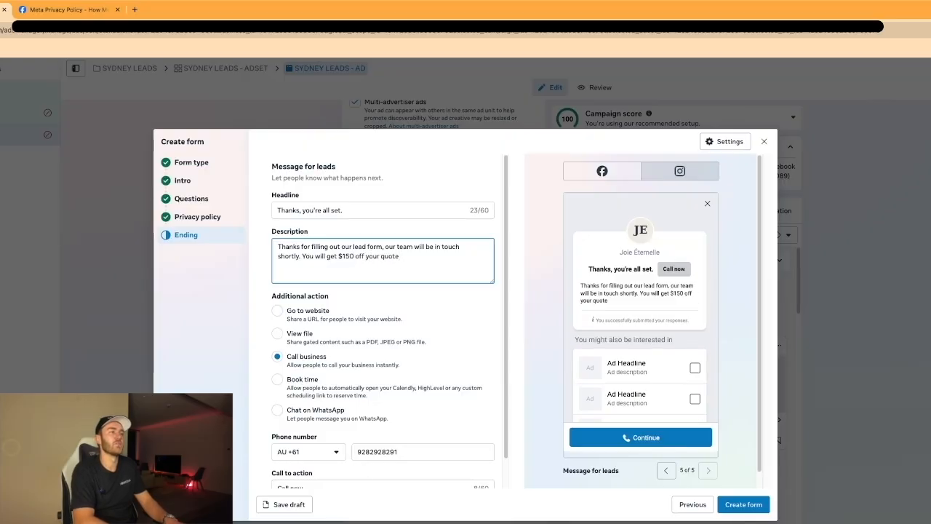
pyautogui.write(' from this ad')
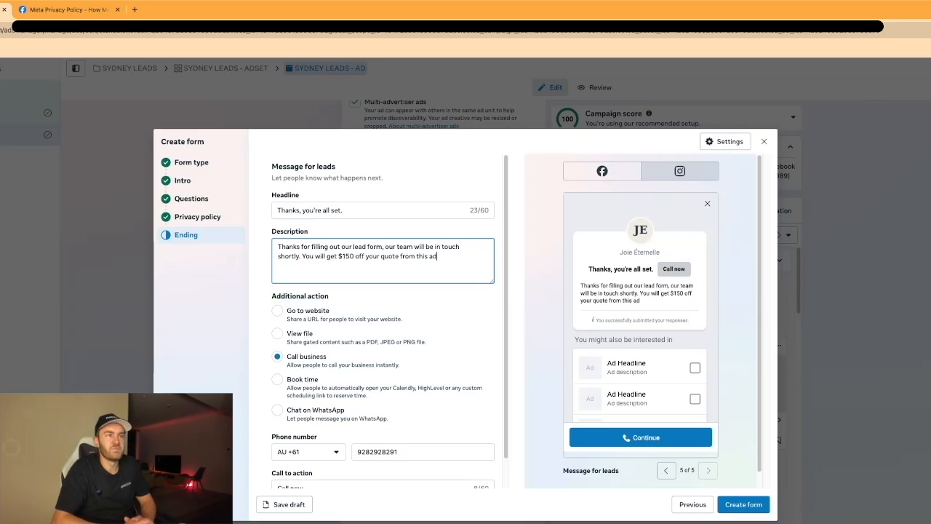
pyautogui.write(' :)')
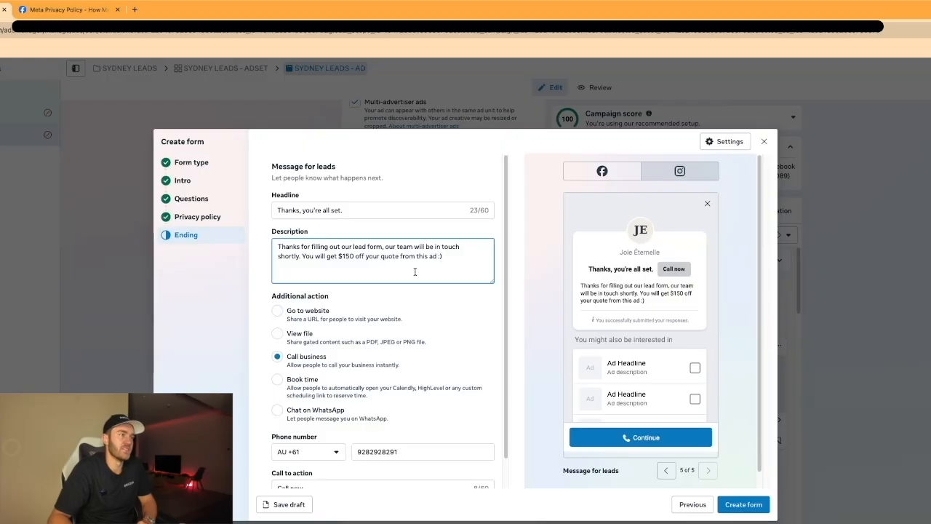
# - Look through the alternative additional actions, return the selection to Call business and create the form
pyautogui.click(320, 310)
pyautogui.click(301, 333)
pyautogui.click(300, 357)
pyautogui.click(300, 388)
pyautogui.click(291, 410)
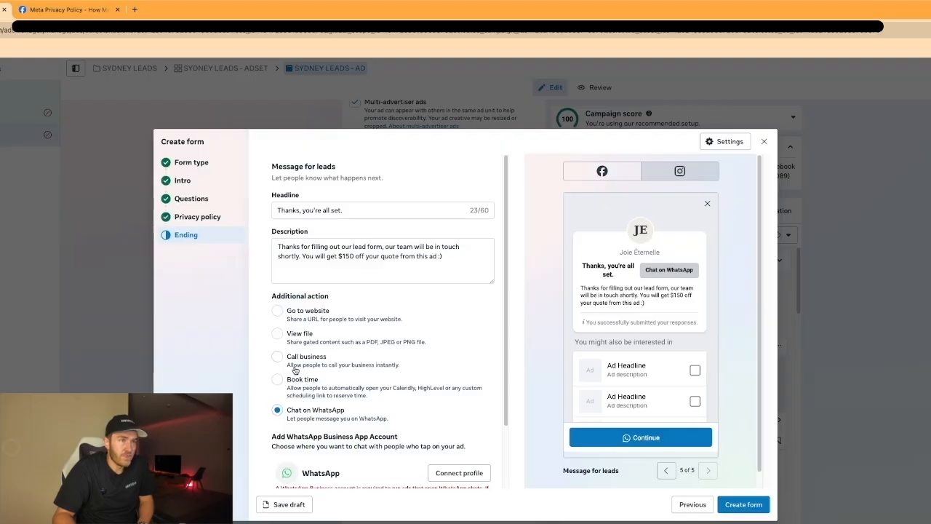
pyautogui.click(294, 370)
pyautogui.click(735, 505)
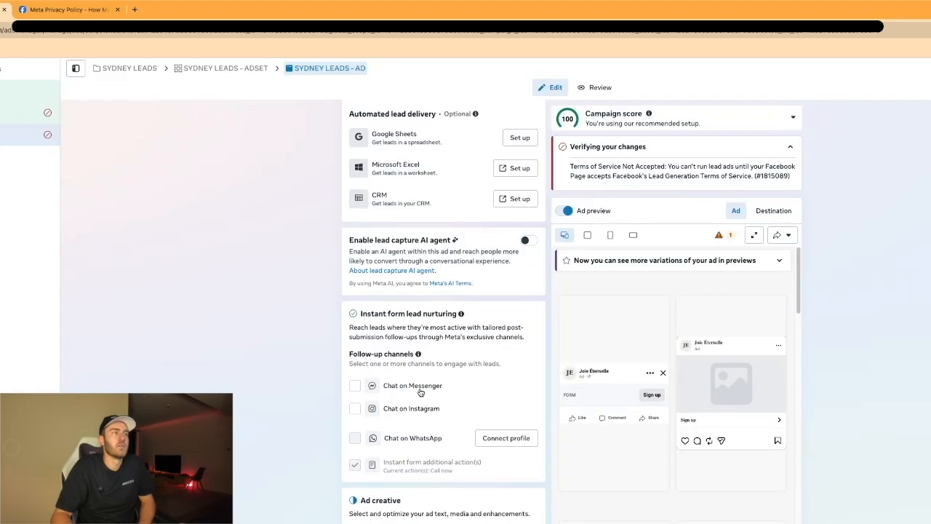
# - Set up an image ad creative with the photo of the blonde woman in a cream sweater holding a bottle
pyautogui.scroll(5, 419, 392)
pyautogui.scroll(-7, 420, 400)
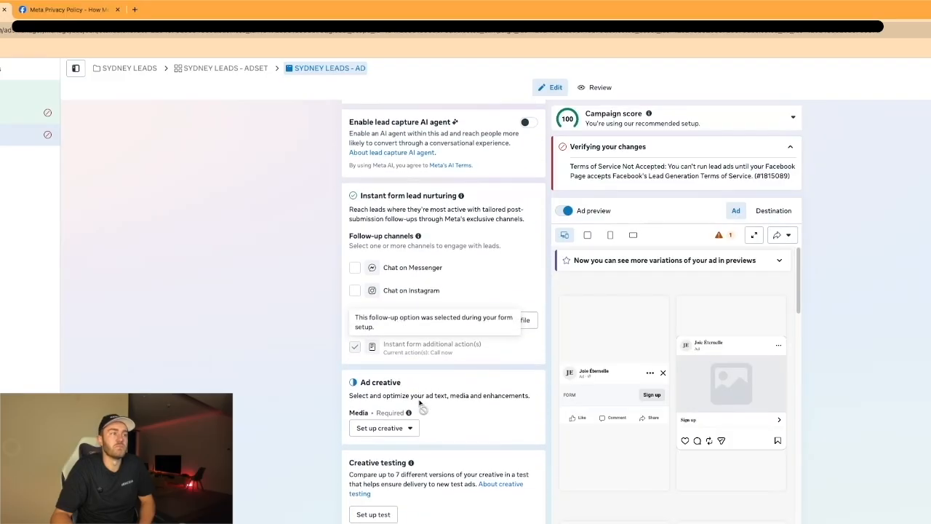
pyautogui.click(401, 428)
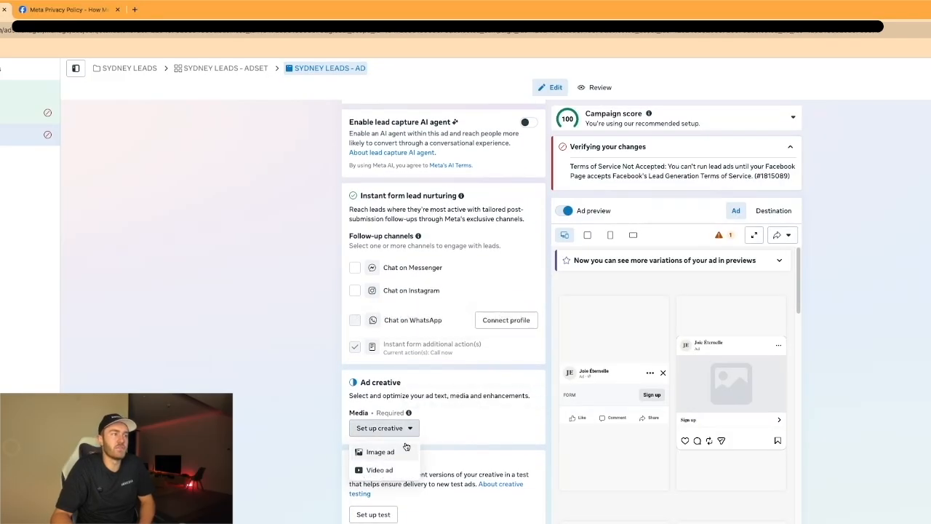
pyautogui.click(404, 449)
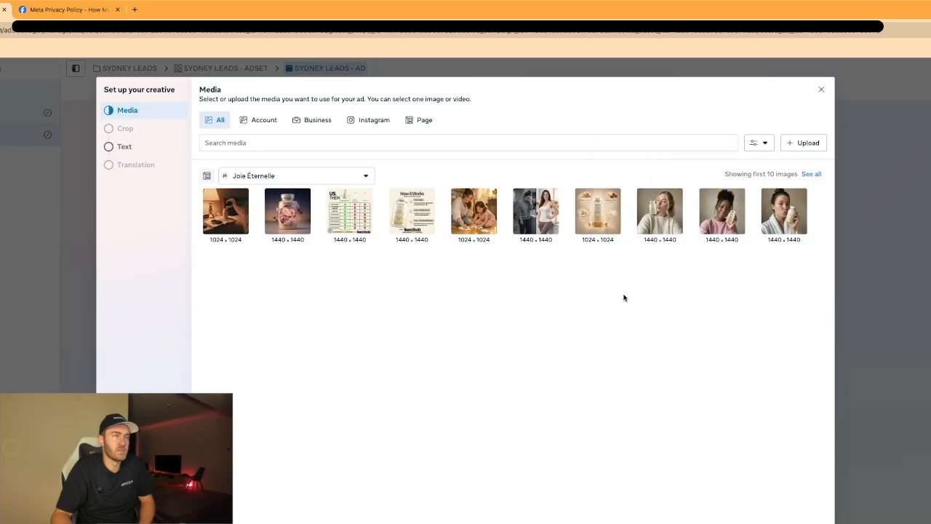
pyautogui.click(647, 222)
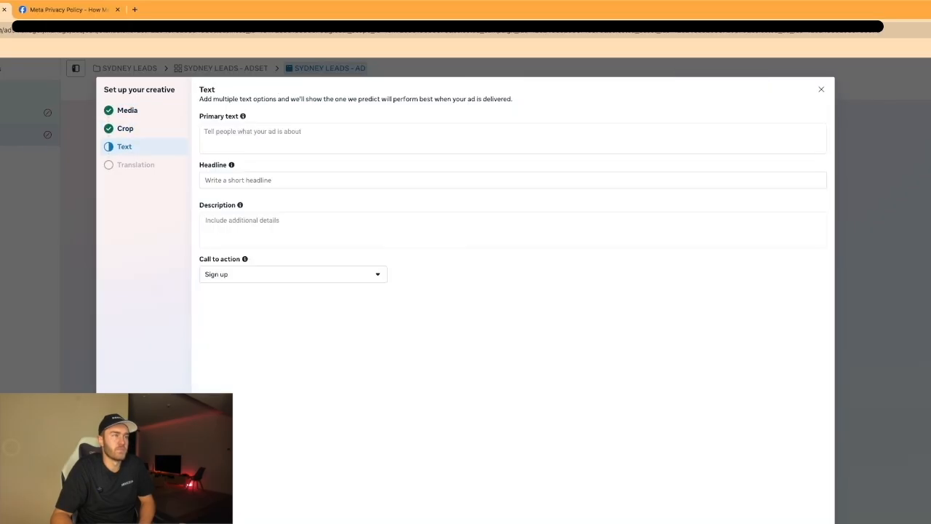
# - Set the ad's primary text to "PRIMARY TEXT" and its headline to "HEADLINE", leaving the description empty
pyautogui.click(499, 138)
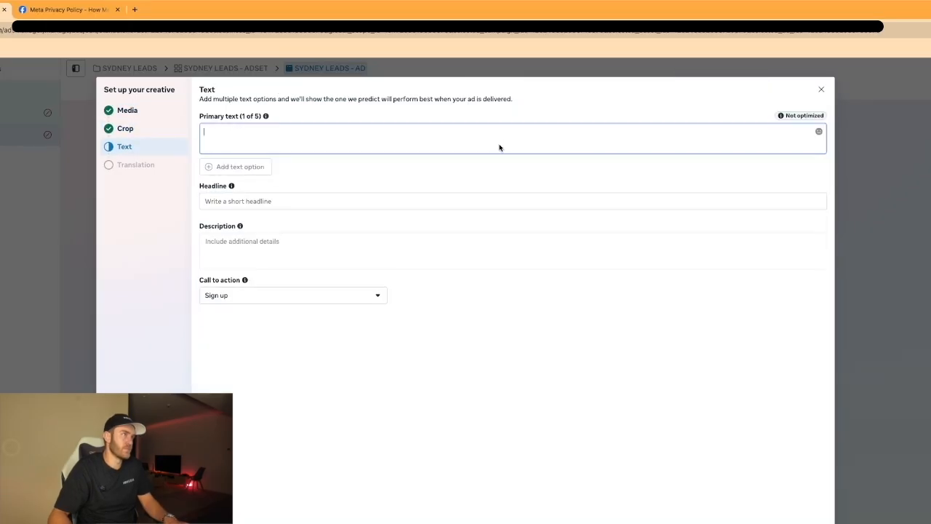
pyautogui.write('PRIMARY TEXT')
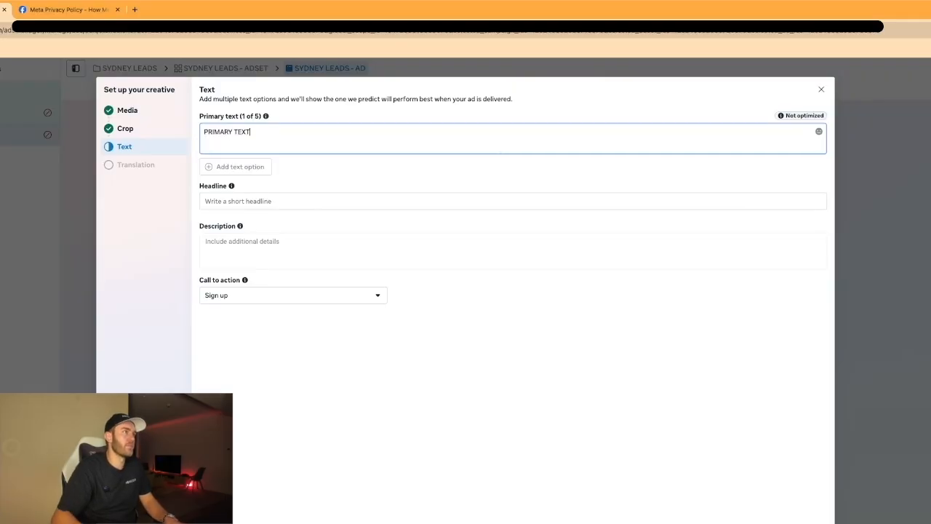
pyautogui.click(487, 201)
pyautogui.write('HEADLINE')
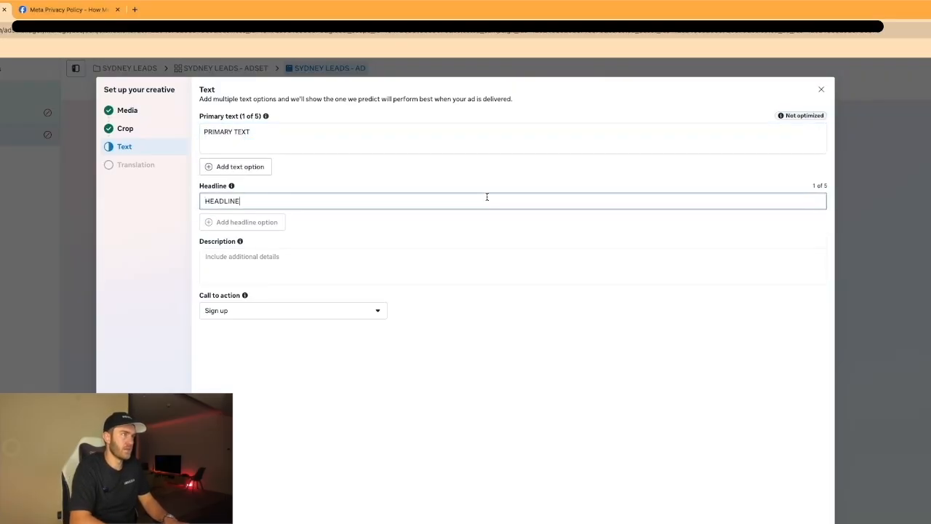
pyautogui.click(438, 258)
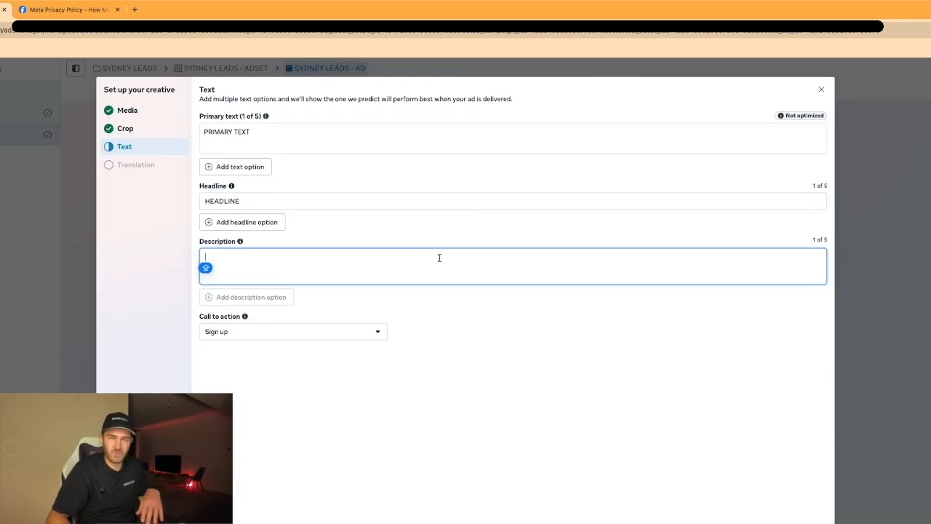
# - Set the ad's call to action to Get offer and finish the creative setup
pyautogui.click(333, 329)
pyautogui.scroll(-1, 345, 397)
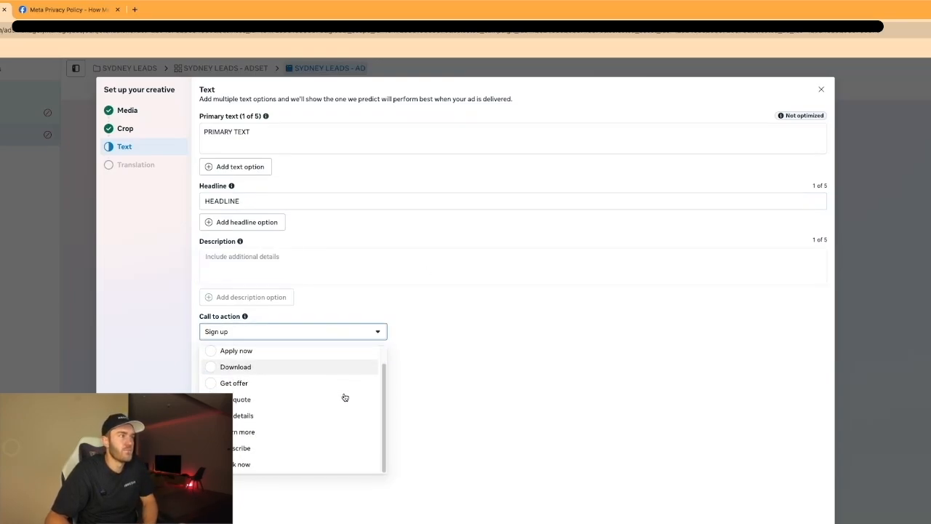
pyautogui.click(346, 385)
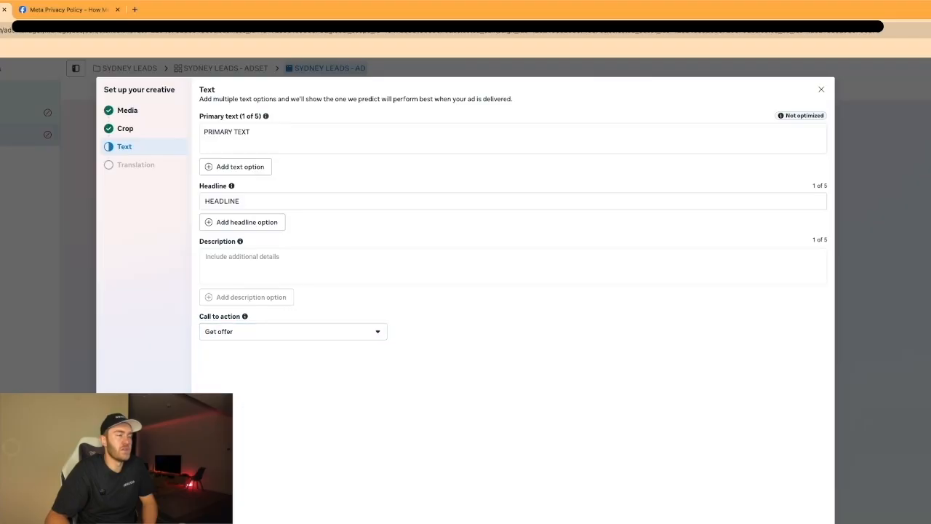
pyautogui.click(808, 520)
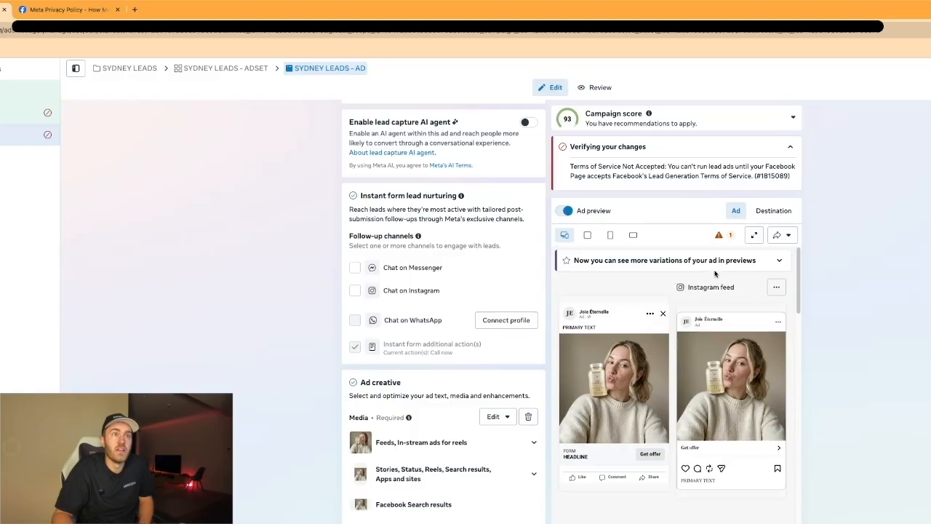
# - Preview the ad's destination form and examine its intro and project timeline question
pyautogui.click(775, 211)
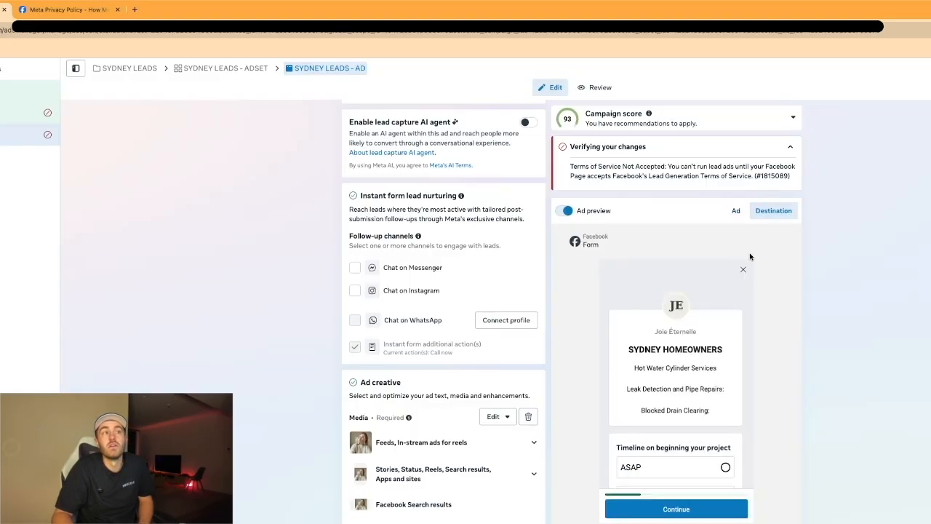
pyautogui.scroll(-3, 653, 431)
pyautogui.scroll(-1, 655, 431)
pyautogui.scroll(1, 677, 351)
pyautogui.scroll(-1, 677, 356)
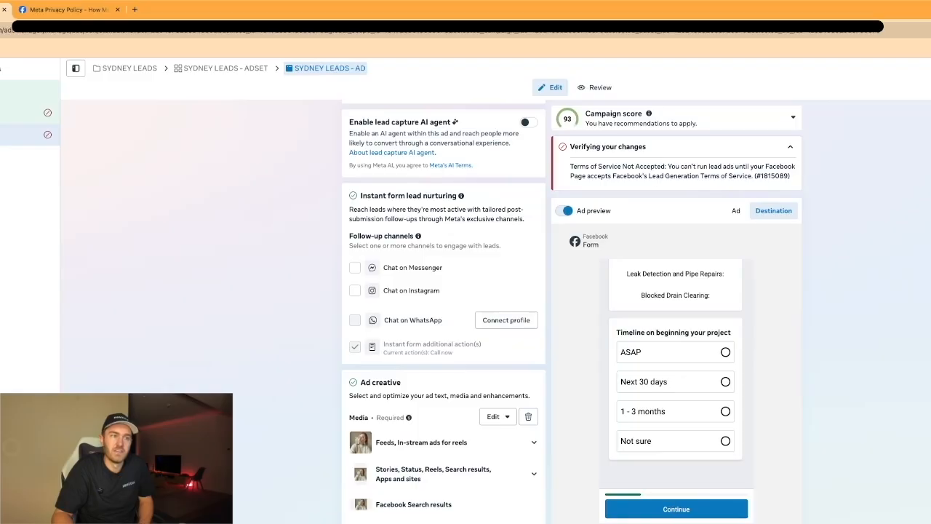
# - Step through the form preview from the timeline question to the ending page and look over the ad's settings
pyautogui.click(677, 510)
pyautogui.click(677, 511)
pyautogui.click(677, 510)
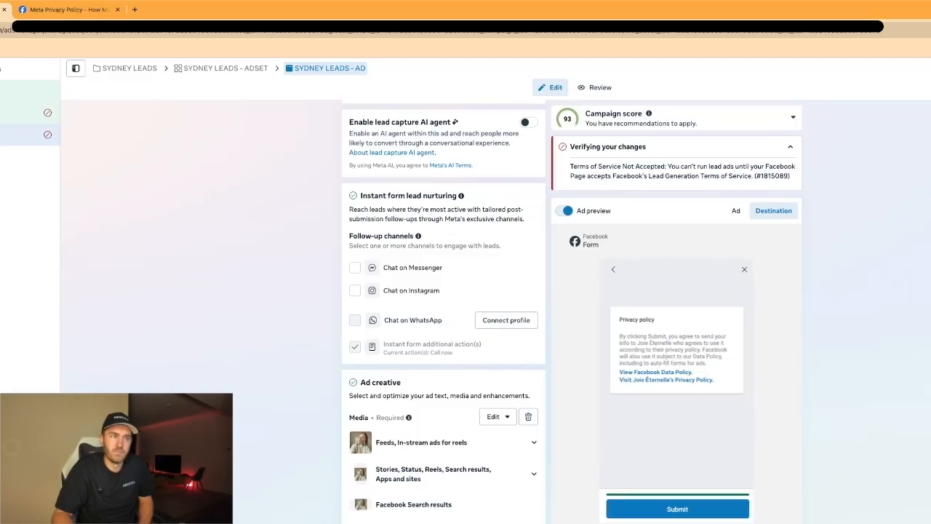
pyautogui.click(677, 509)
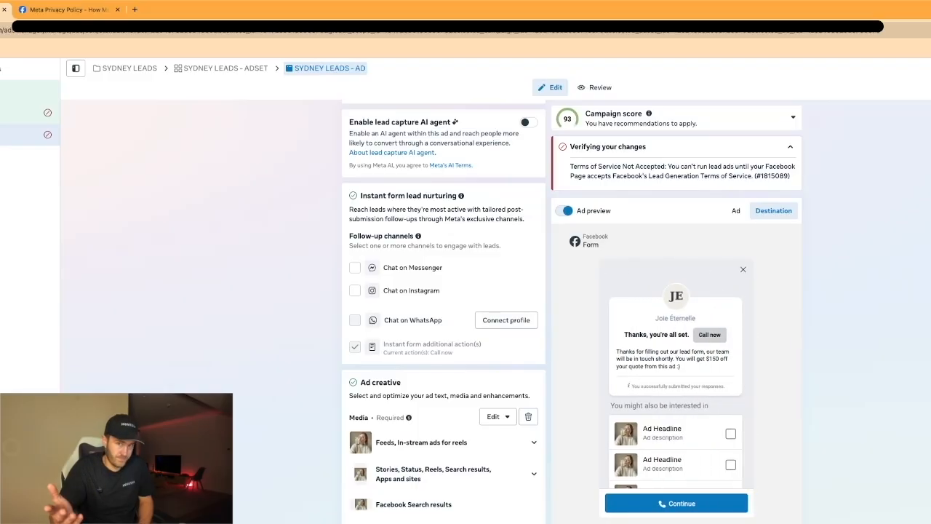
pyautogui.scroll(-10, 399, 323)
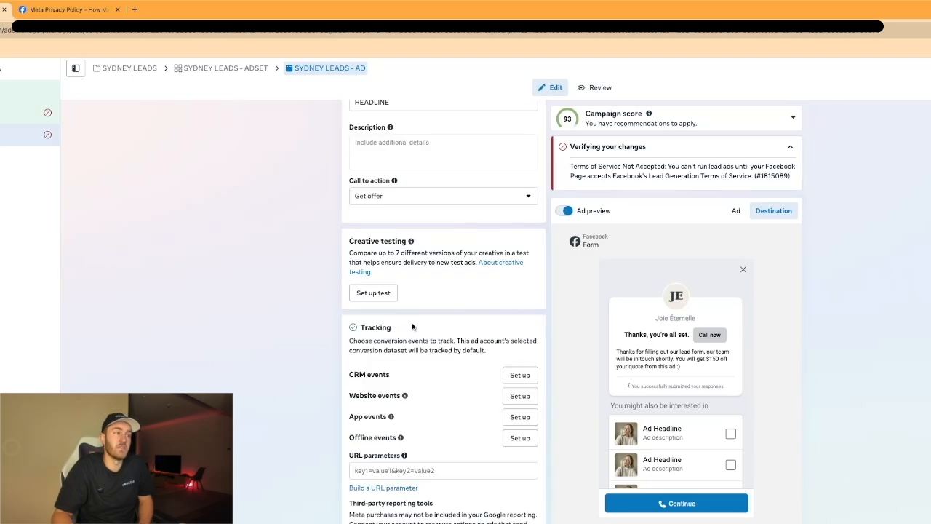
pyautogui.scroll(15, 420, 325)
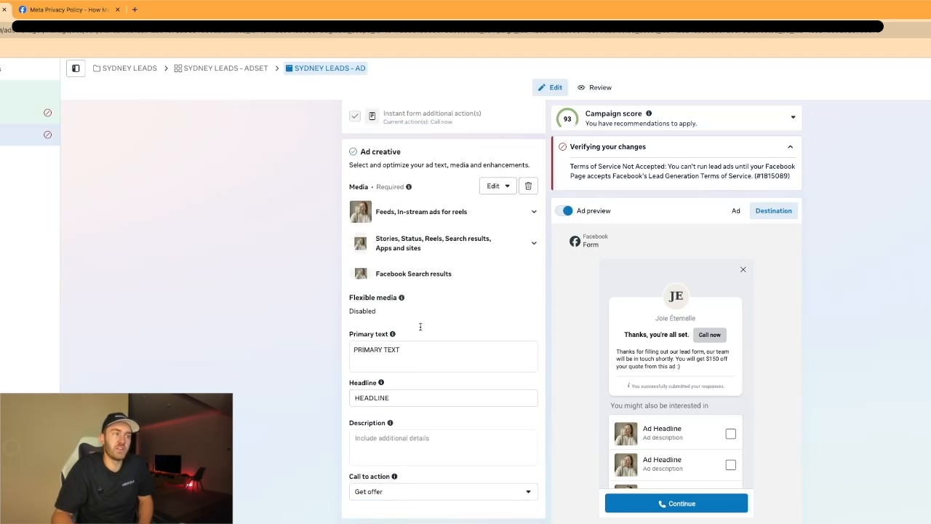
pyautogui.scroll(3, 419, 328)
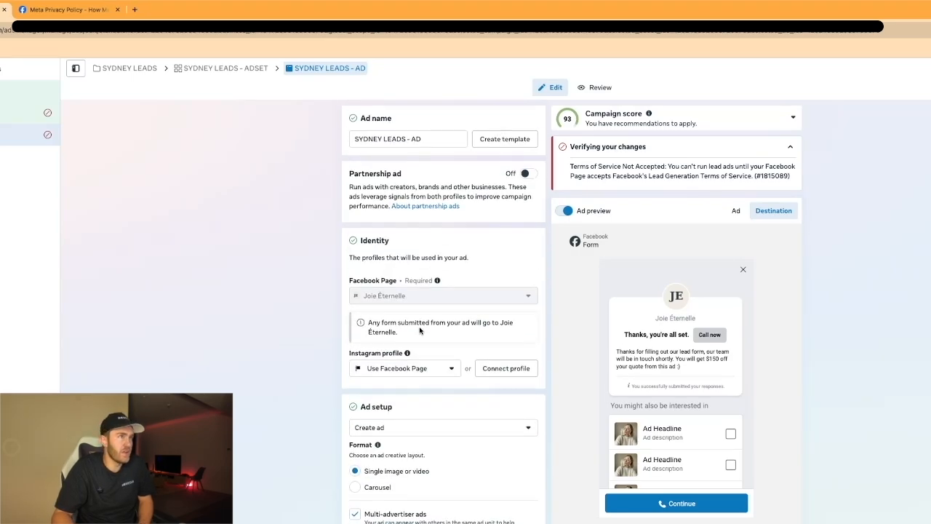
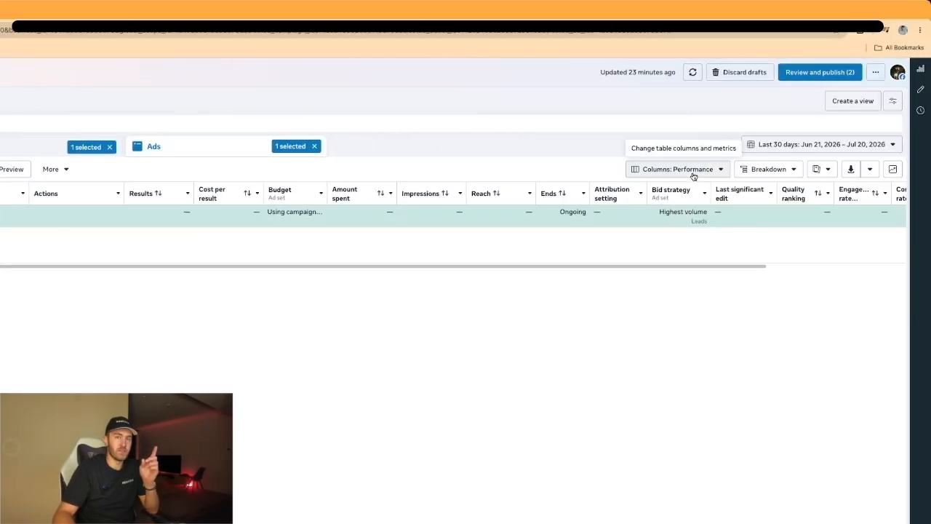
# - Customize the ads table's Performance columns by removing every selected column except Ad
pyautogui.click(693, 174)
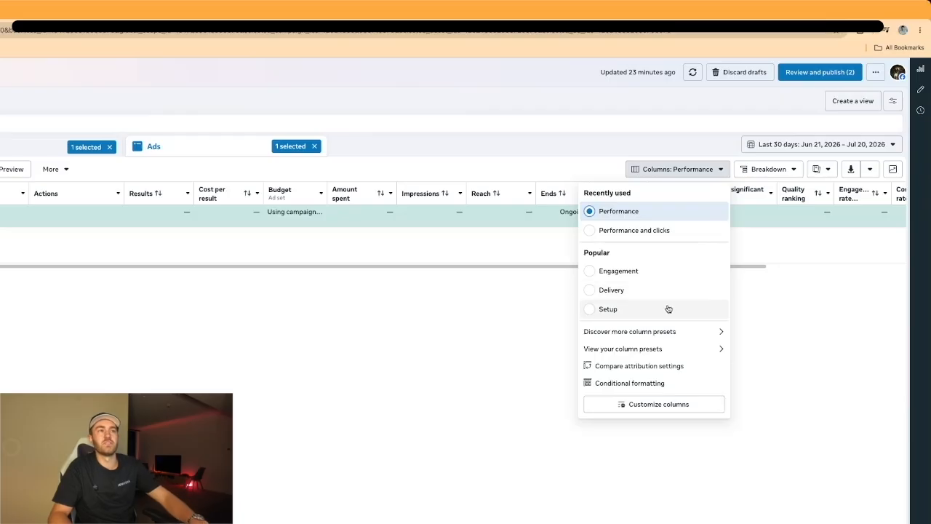
pyautogui.click(675, 405)
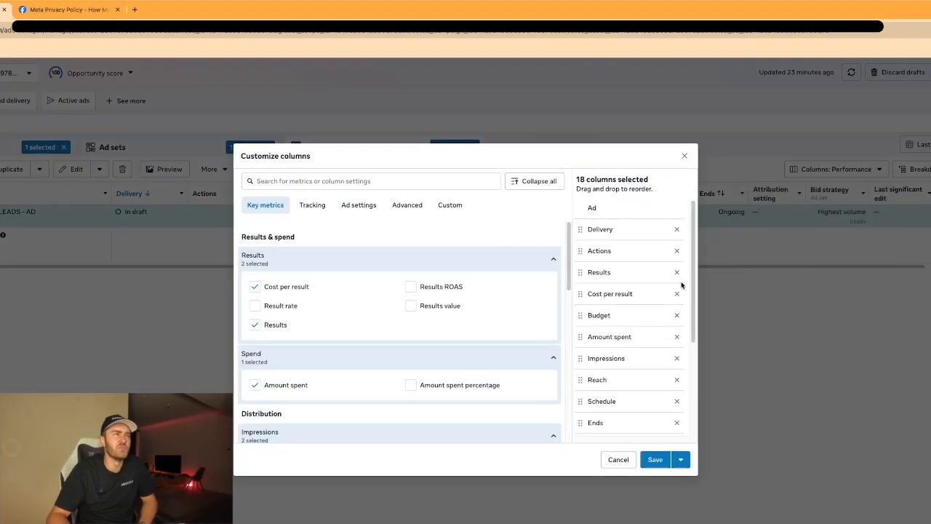
pyautogui.scroll(-2, 673, 305)
pyautogui.click(677, 316)
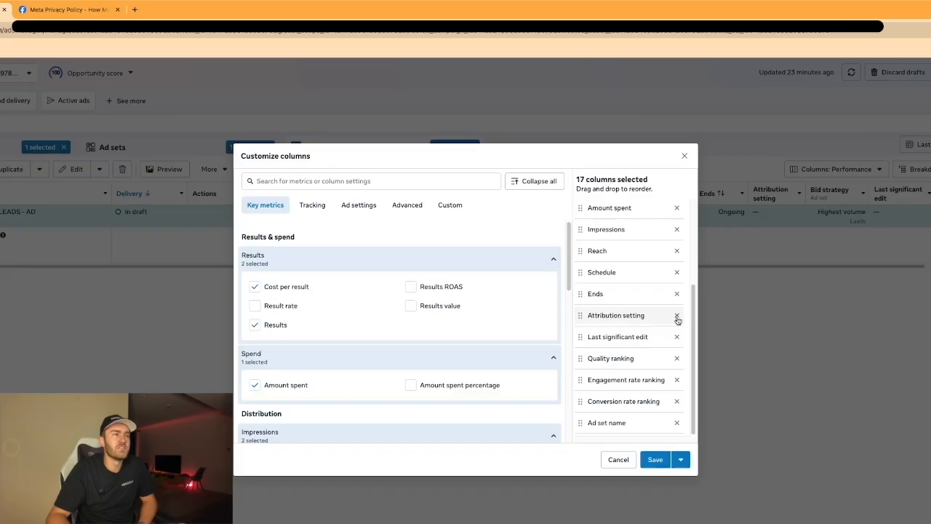
pyautogui.click(677, 316)
pyautogui.click(676, 315)
pyautogui.click(676, 401)
pyautogui.click(676, 402)
pyautogui.click(676, 402)
pyautogui.click(676, 402)
pyautogui.click(676, 402)
pyautogui.click(677, 402)
pyautogui.click(676, 380)
pyautogui.click(677, 358)
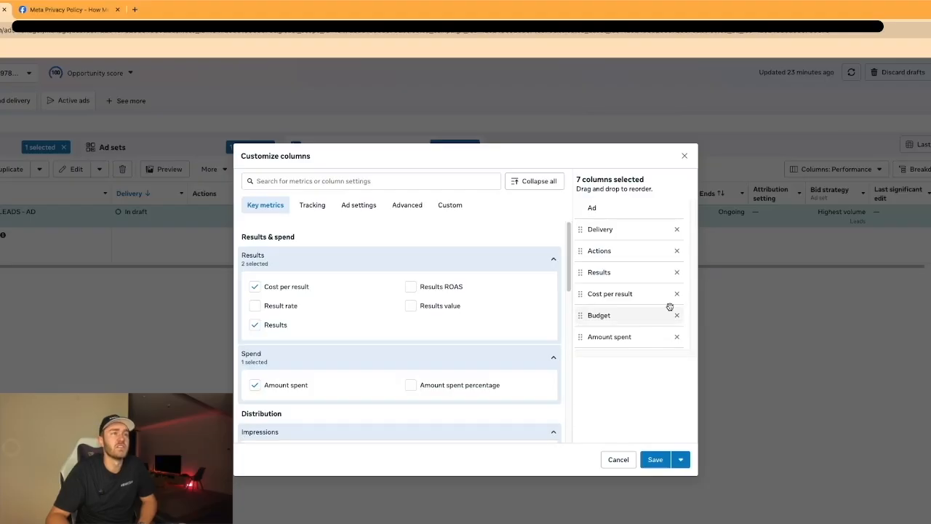
pyautogui.click(676, 317)
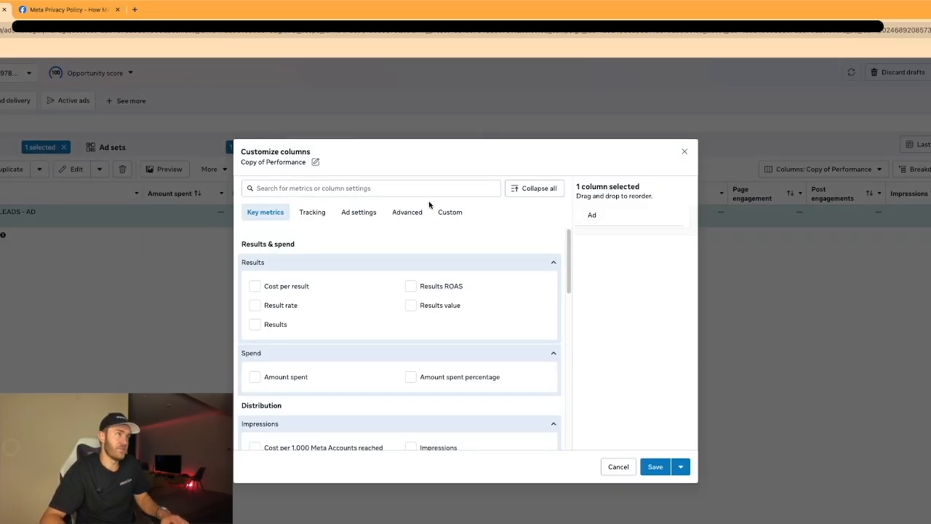
# - Find the Amount spent metric and add it as a column
pyautogui.click(428, 188)
pyautogui.write('Amount spen')
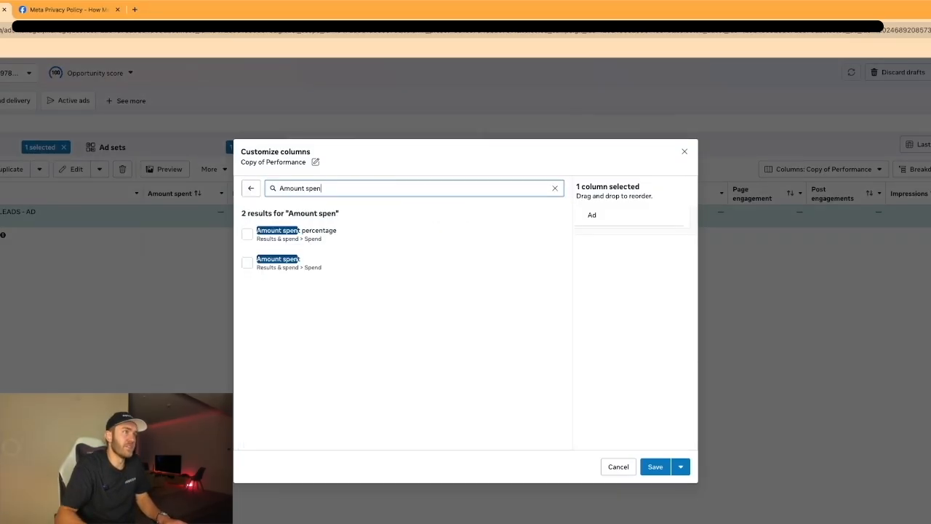
pyautogui.click(376, 264)
# - Search the metrics for "Cost per lead" and add only the cost of leads as a column
pyautogui.click(553, 188)
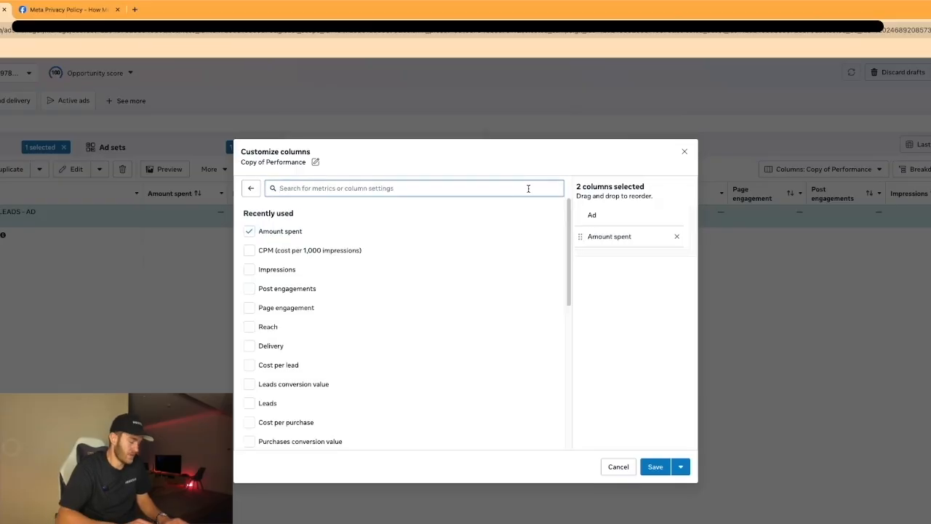
pyautogui.write('Cost pet lead')
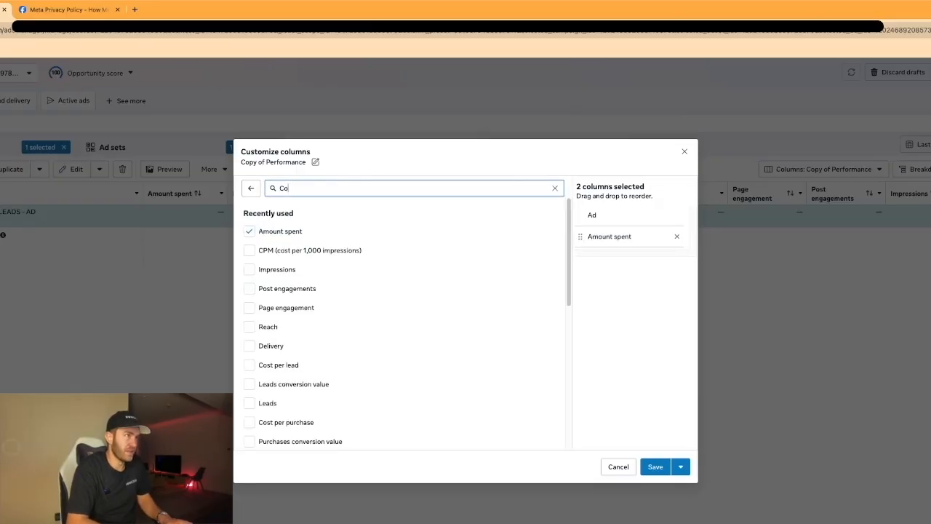
pyautogui.press('BackSpace')
pyautogui.press('BackSpace')
pyautogui.press('BackSpace')
pyautogui.press('BackSpace')
pyautogui.press('BackSpace')
pyautogui.press('BackSpace')
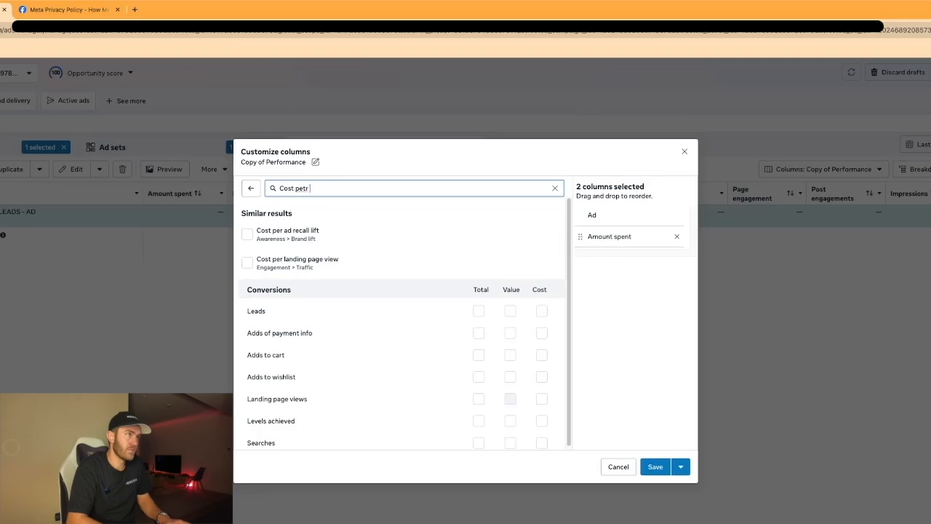
pyautogui.write('r leads')
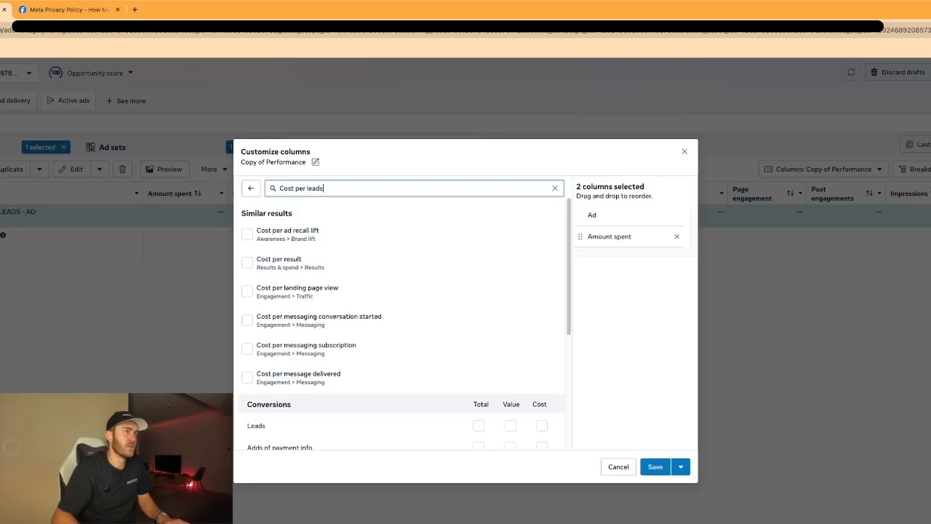
pyautogui.press('BackSpace')
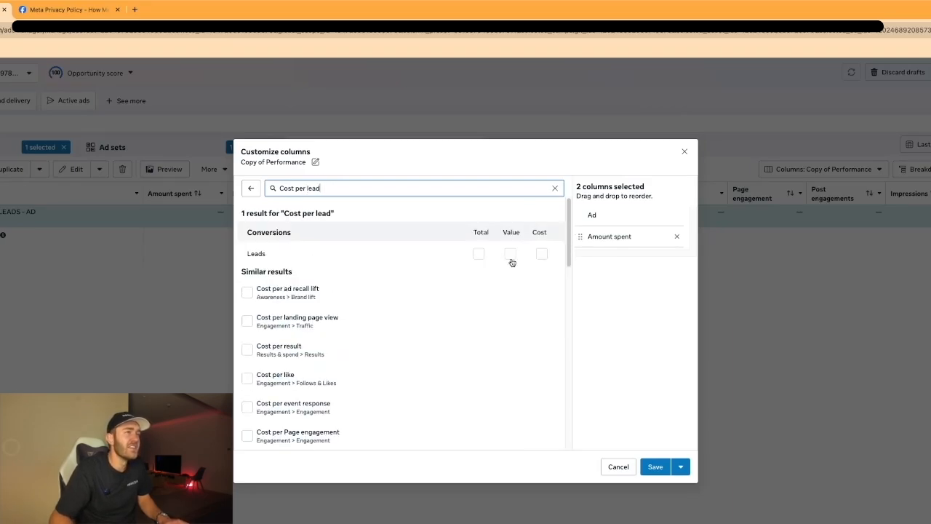
pyautogui.click(478, 254)
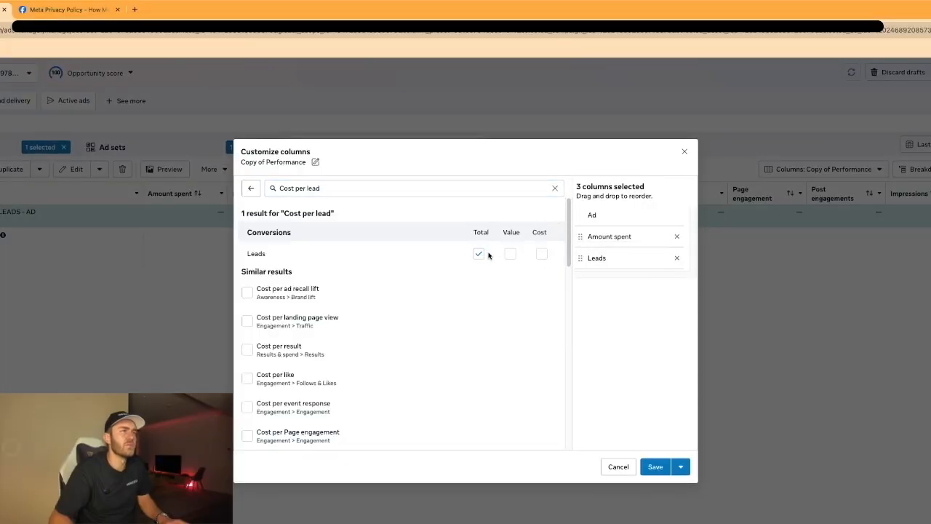
pyautogui.click(482, 255)
pyautogui.click(541, 255)
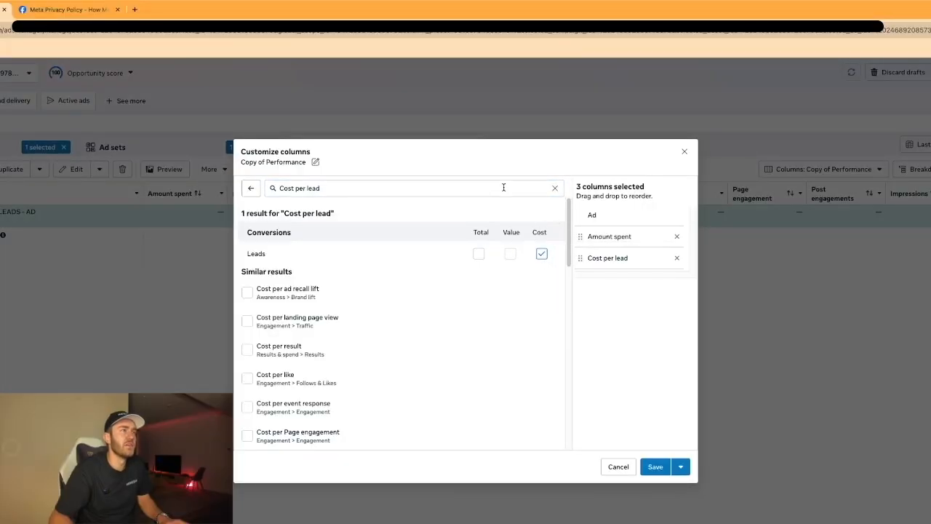
# - Search the metrics for "Leads" and add the leads total as a column
pyautogui.tripleClick(502, 187)
pyautogui.write('Leads')
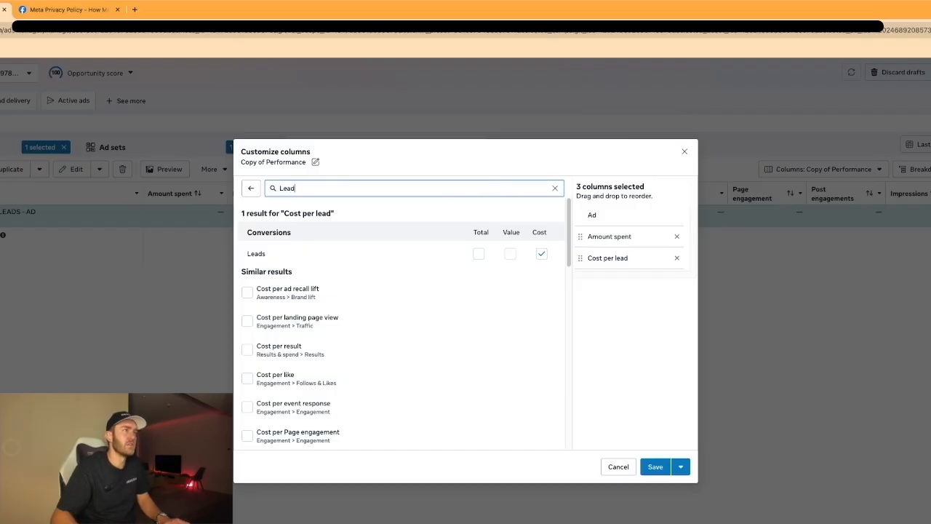
pyautogui.click(484, 255)
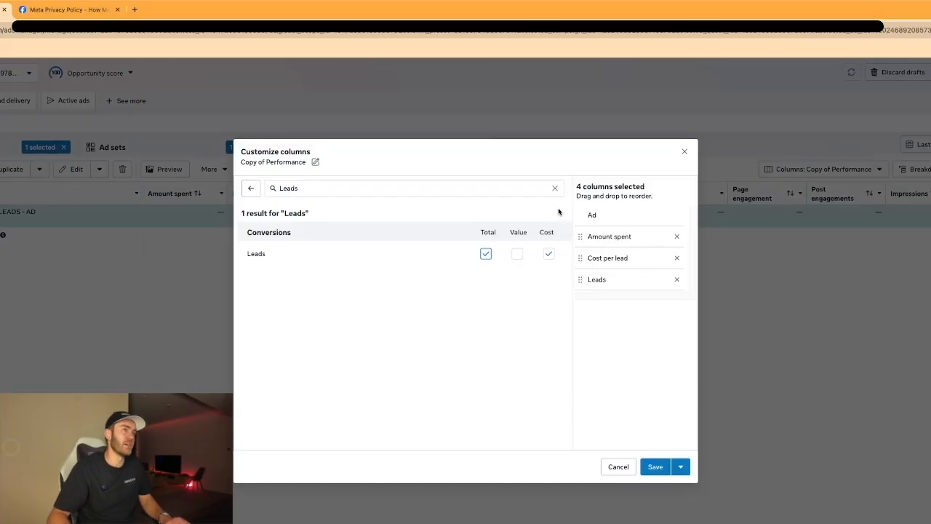
# - Add the Reach and Impressions metrics to the selected columns
pyautogui.click(554, 189)
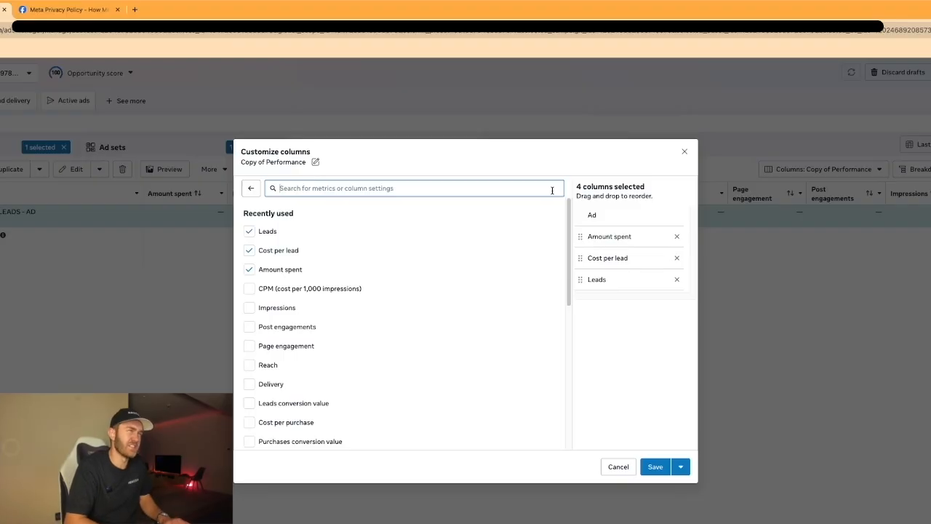
pyautogui.write('Reach')
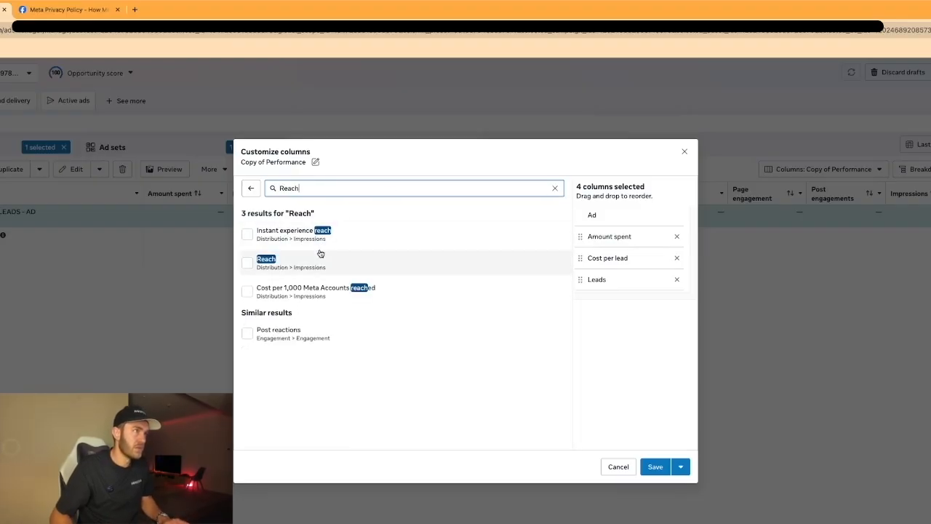
pyautogui.click(320, 253)
pyautogui.doubleClick(370, 184)
pyautogui.write('Impressions')
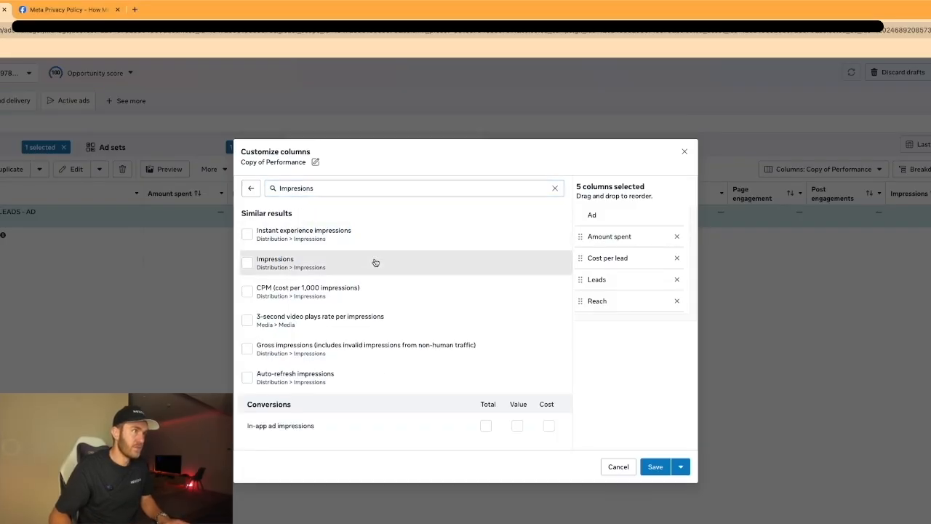
pyautogui.click(375, 262)
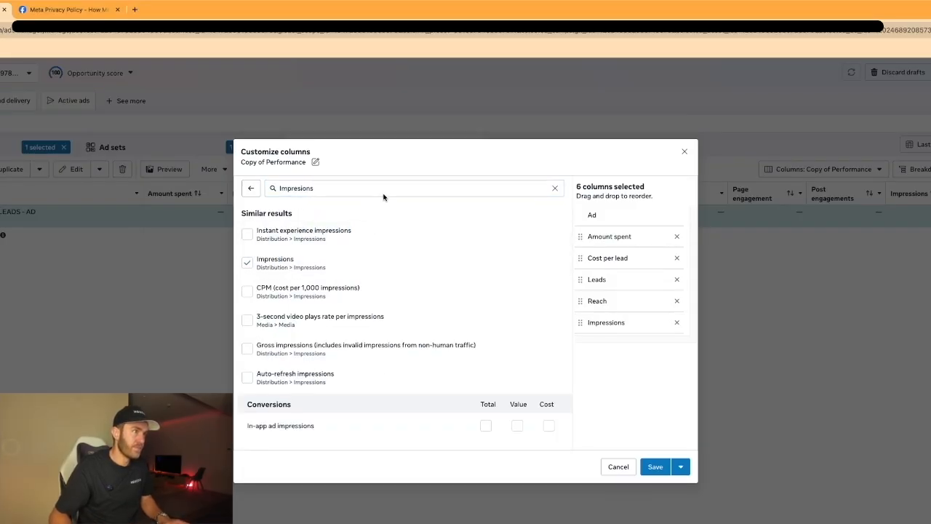
# - Add the CPM (cost per 1,000 impressions) metric and save the customized column set
pyautogui.doubleClick(389, 187)
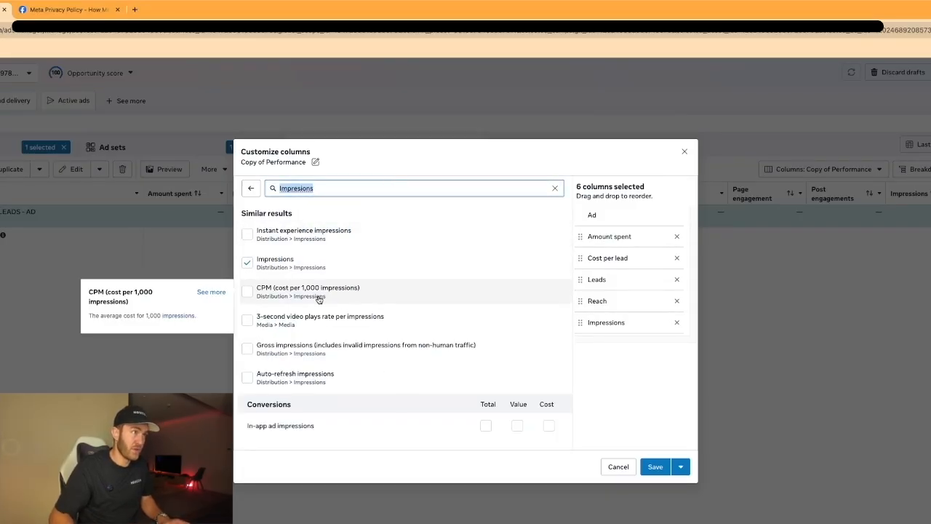
pyautogui.write('CPM')
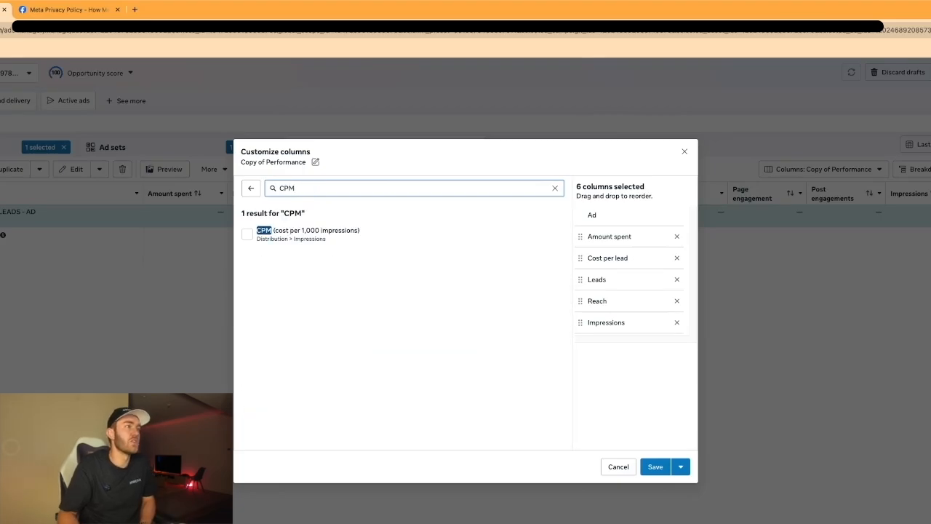
pyautogui.click(339, 238)
pyautogui.click(654, 466)
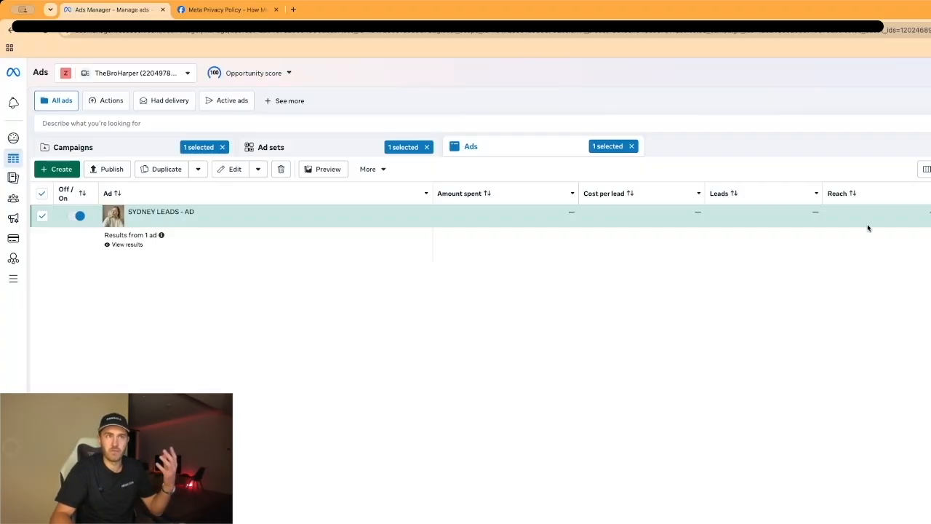
# - Examine the definitions of the Impressions, Reach and CPM columns in the ads table
pyautogui.moveTo(800, 198)
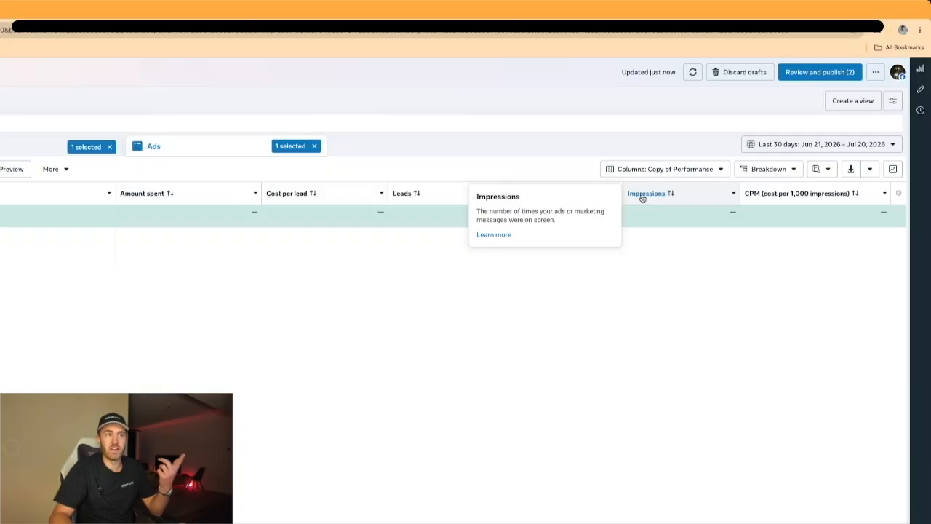
pyautogui.moveTo(534, 193)
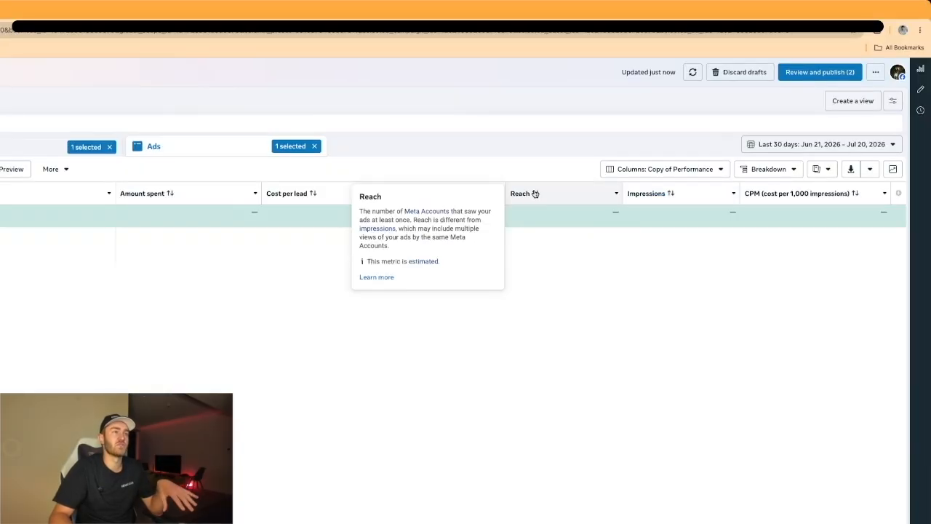
pyautogui.moveTo(769, 198)
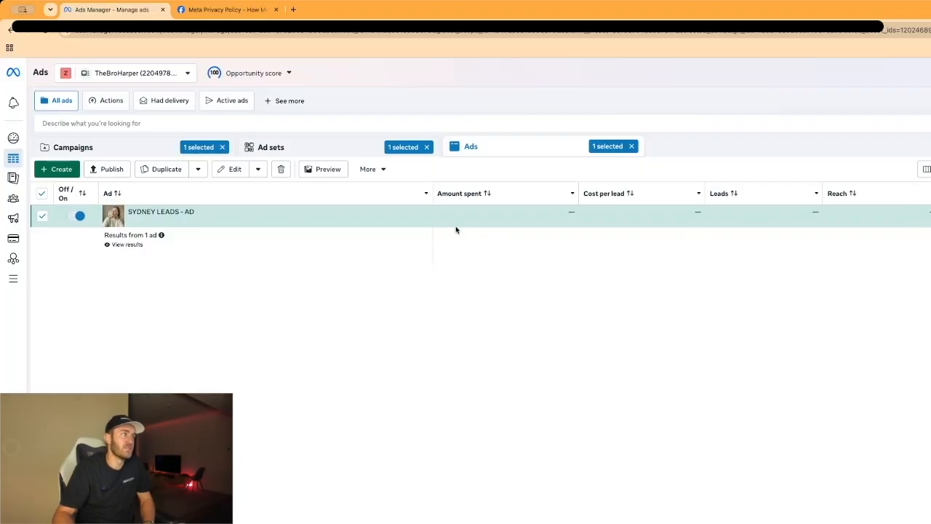
# - Start a new ad within the existing SYDNEY LEADS - ADSET ad set and cancel it without naming it
pyautogui.click(63, 173)
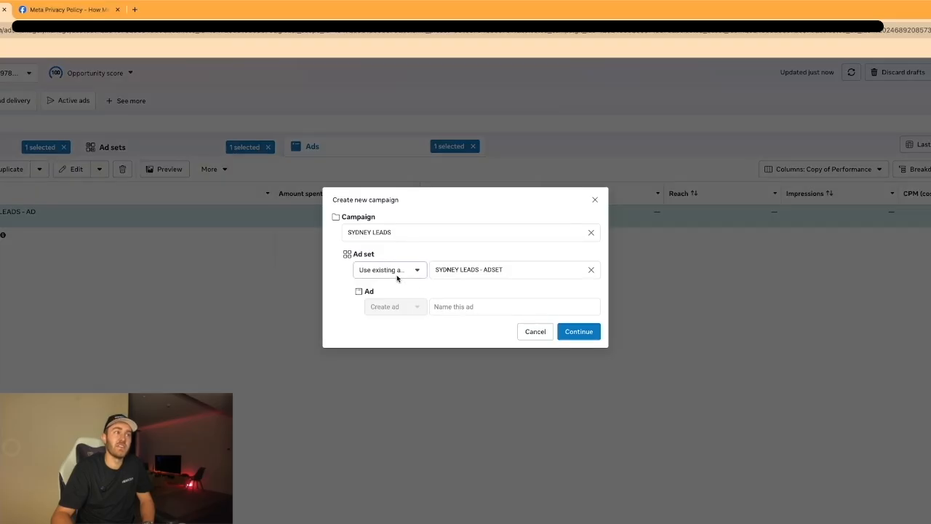
pyautogui.click(397, 278)
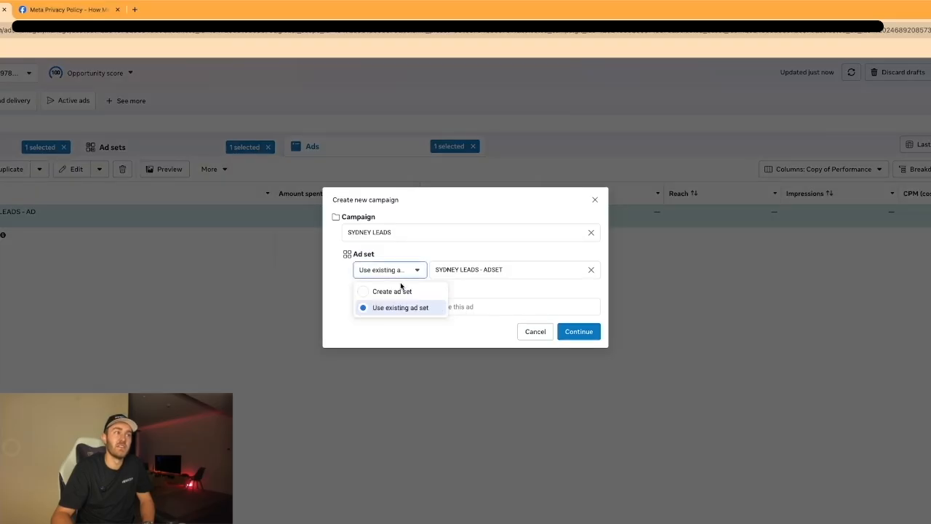
pyautogui.click(403, 304)
pyautogui.click(491, 277)
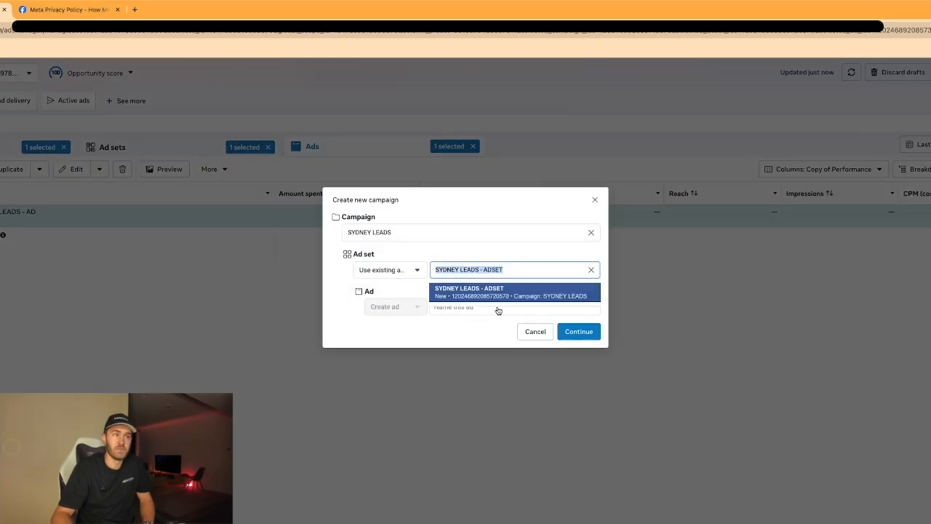
pyautogui.click(499, 294)
pyautogui.click(544, 305)
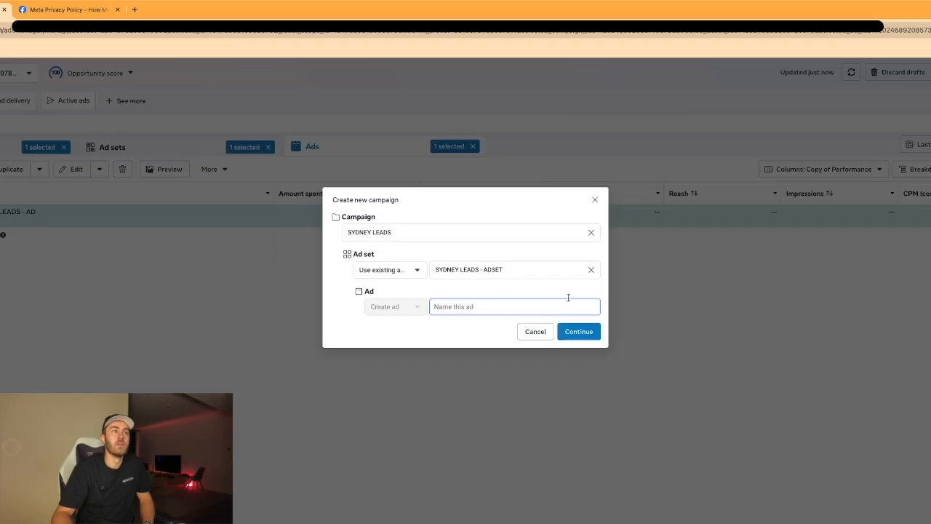
pyautogui.click(594, 199)
# - Switch to the campaigns list and look over the objectives offered for a new campaign without creating one
pyautogui.click(121, 154)
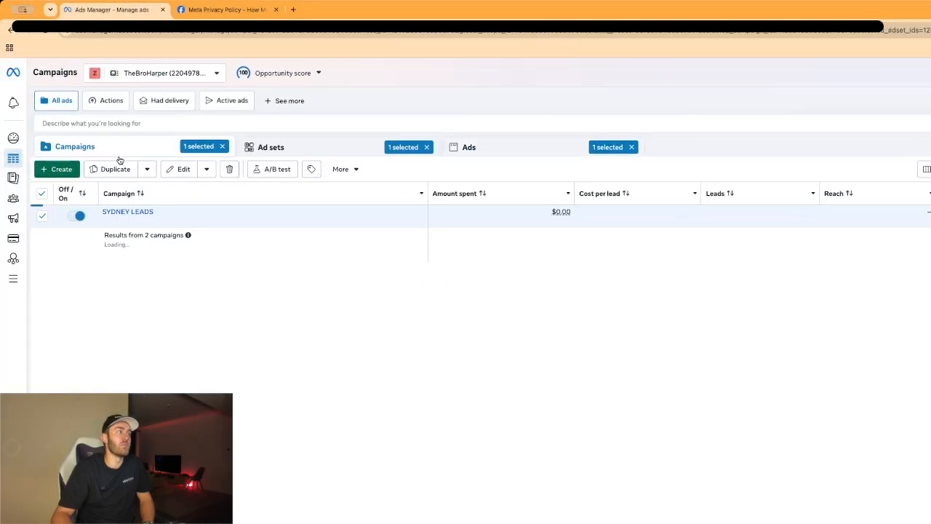
pyautogui.click(56, 169)
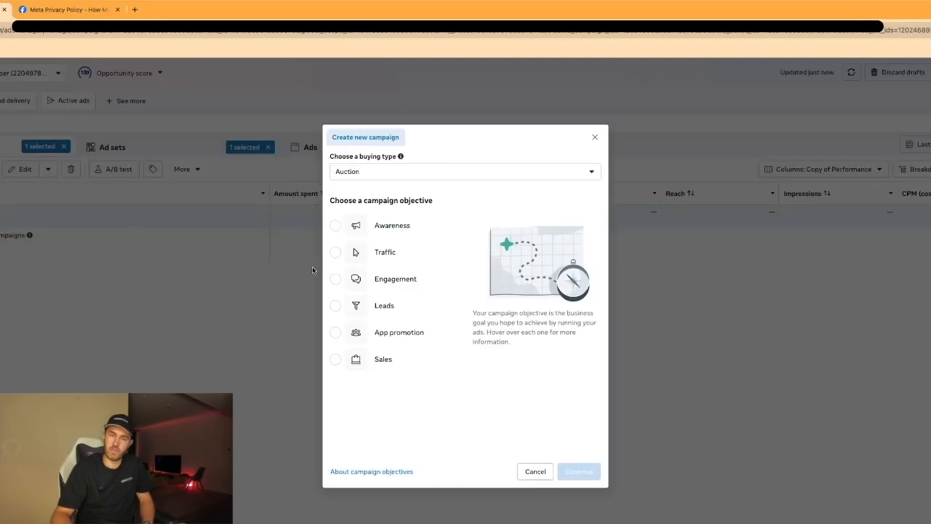
pyautogui.click(595, 137)
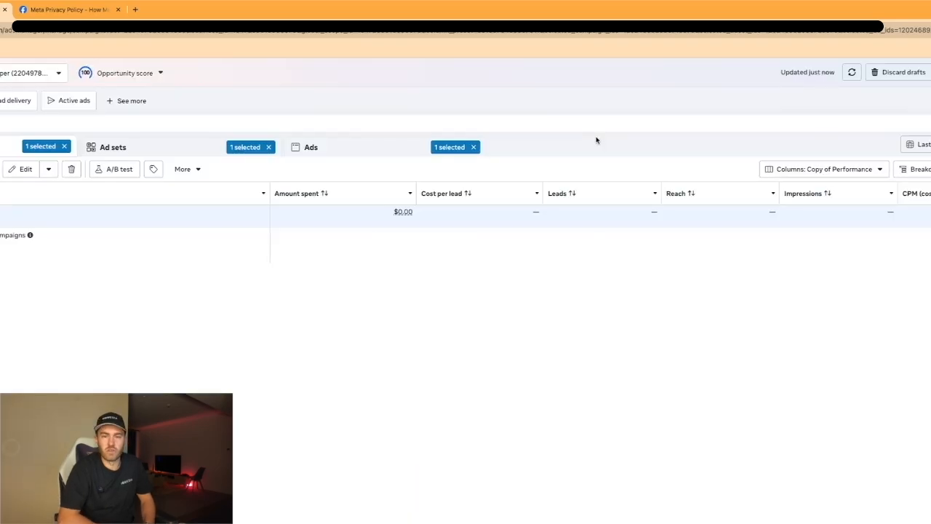